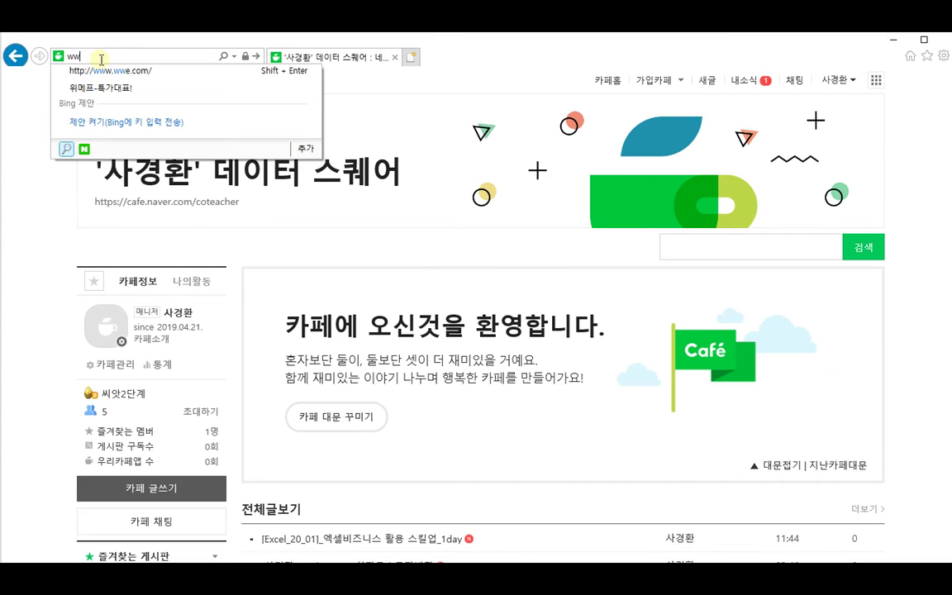
- Load the home page of the data-analysis Naver cafe through its www address
{"action": "type", "text": "w"}
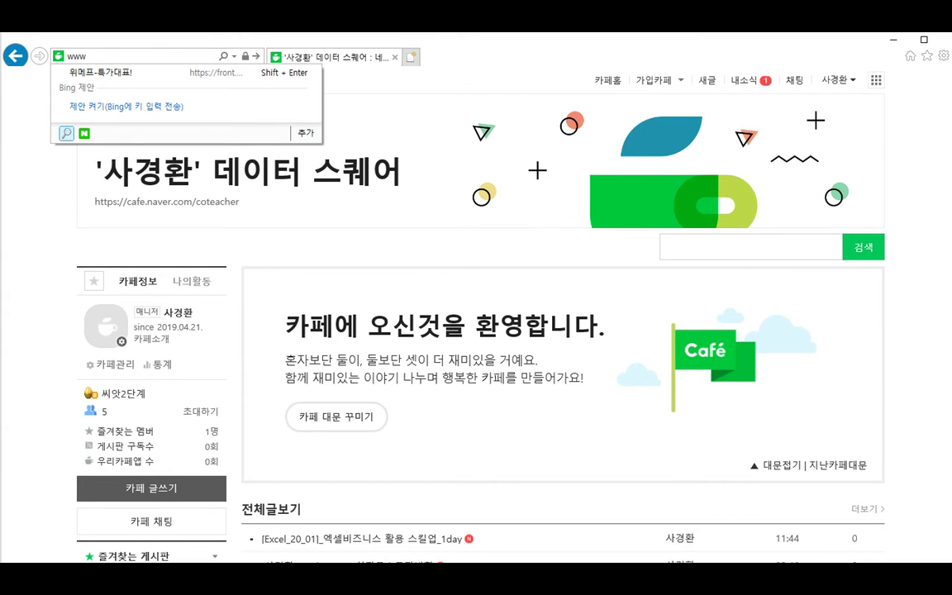
{"action": "type", "text": ".dat"}
{"action": "key", "text": "Return"}
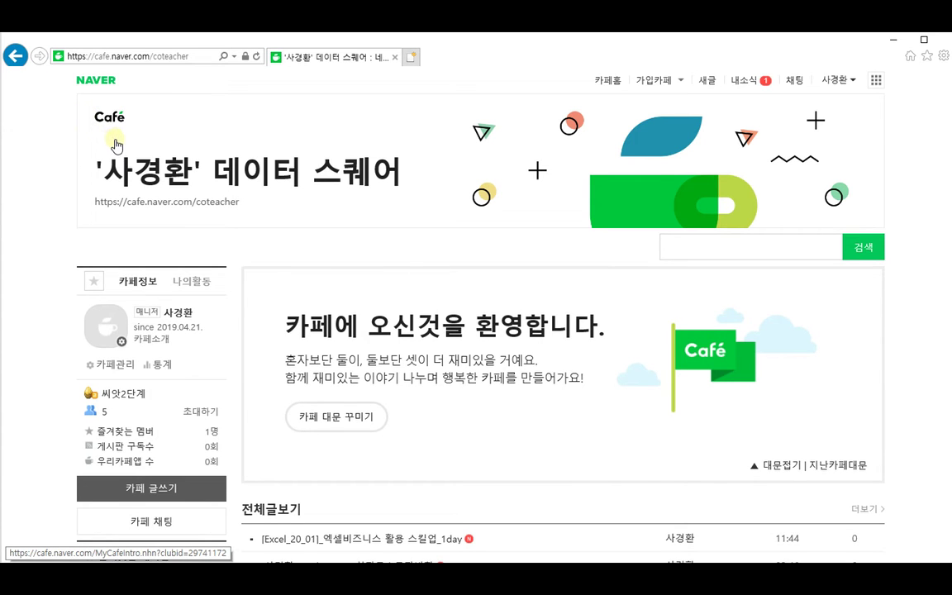
- Open the cafe's 엑셀 스킬 업(1day) board, listed in the OA(사무, 엑셀) category
{"action": "scroll", "coordinate": [115, 146], "scroll_direction": "down", "scroll_amount": 3}
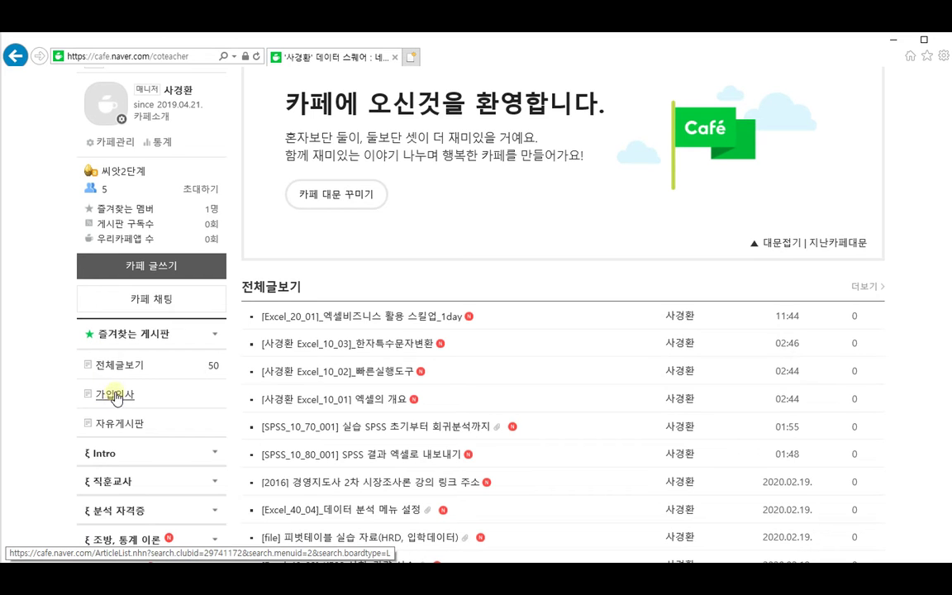
{"action": "scroll", "coordinate": [116, 396], "scroll_direction": "down", "scroll_amount": 5}
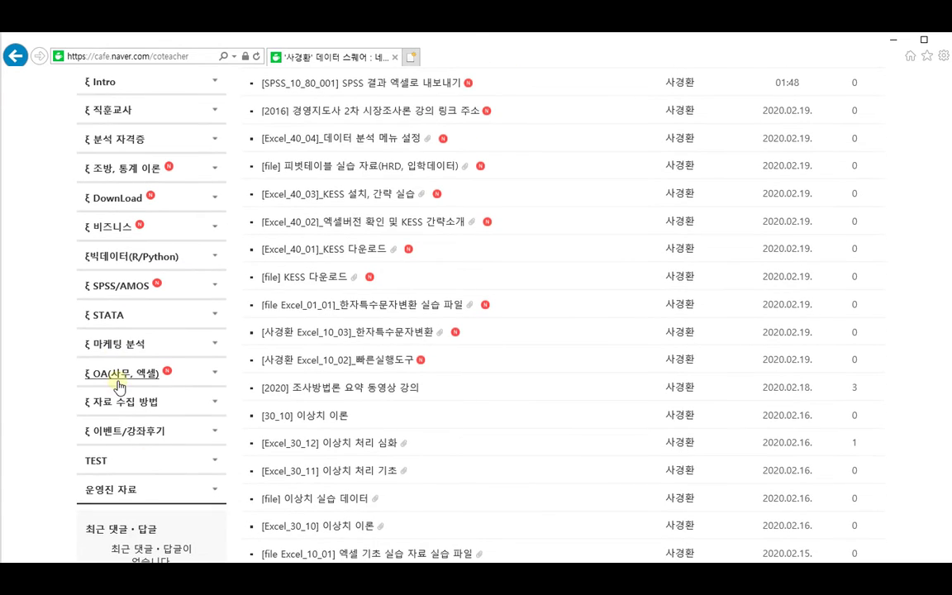
{"action": "left_click", "coordinate": [120, 372]}
{"action": "left_click", "coordinate": [124, 436]}
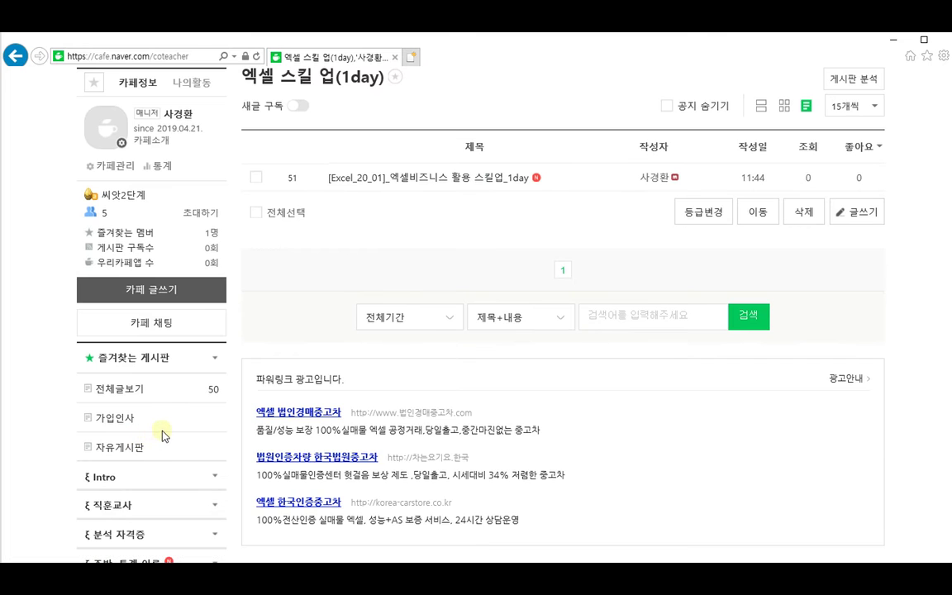
{"action": "scroll", "coordinate": [220, 375], "scroll_direction": "up", "scroll_amount": 3}
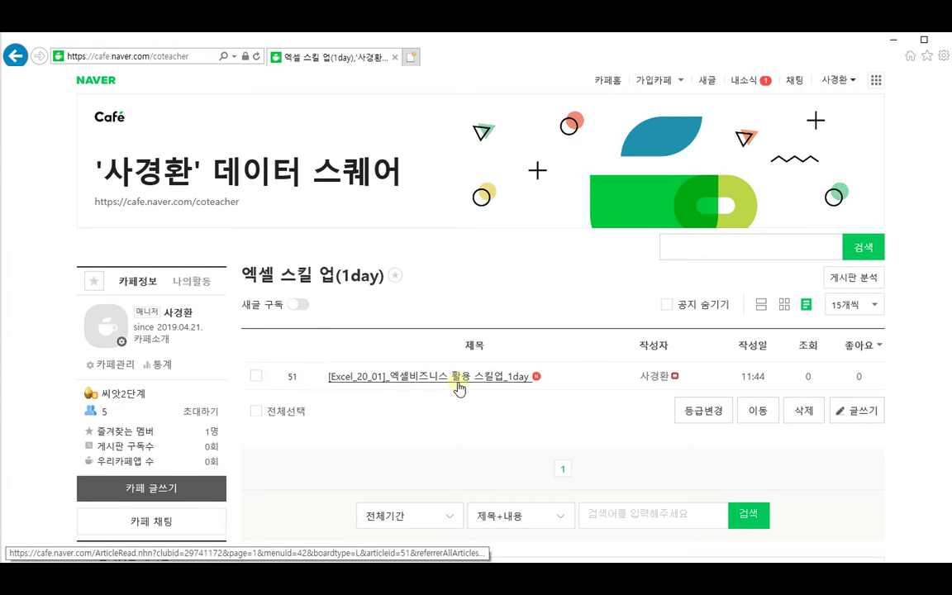
- Open the 엑셀기초/데이터분석 board in the cafe's DownLoad category
{"action": "scroll", "coordinate": [450, 385], "scroll_direction": "down", "scroll_amount": 2}
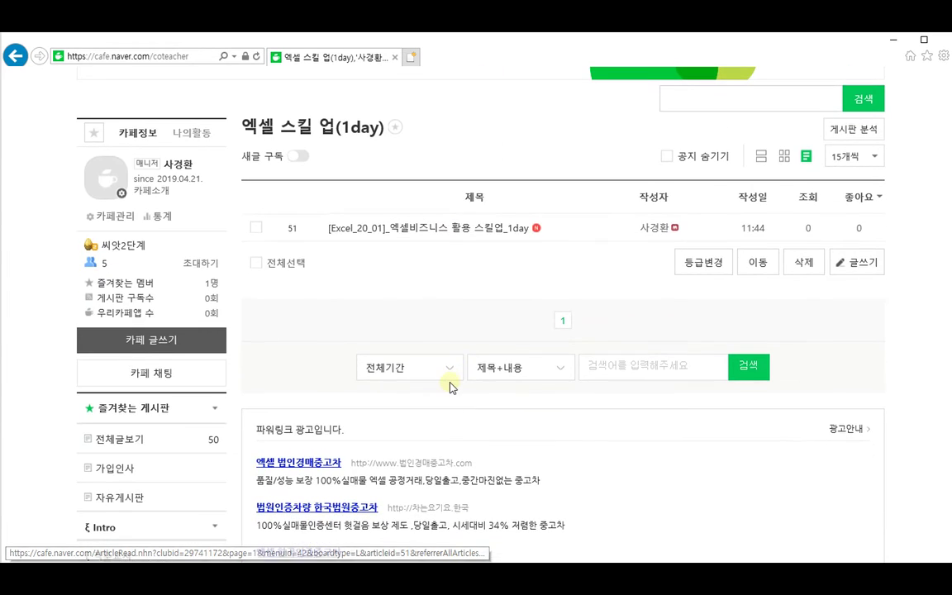
{"action": "scroll", "coordinate": [397, 405], "scroll_direction": "down", "scroll_amount": 1}
{"action": "scroll", "coordinate": [261, 463], "scroll_direction": "down", "scroll_amount": 1}
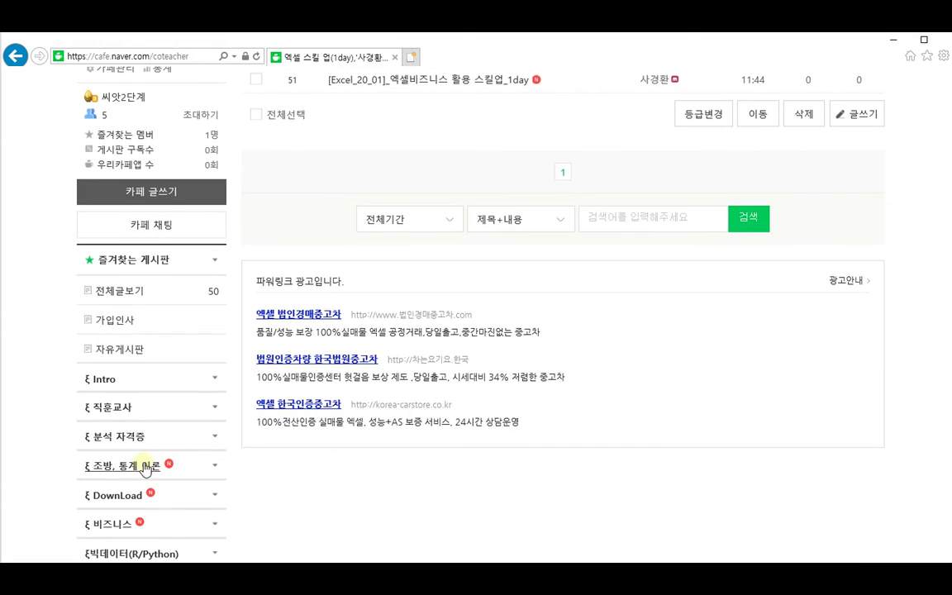
{"action": "left_click", "coordinate": [124, 496]}
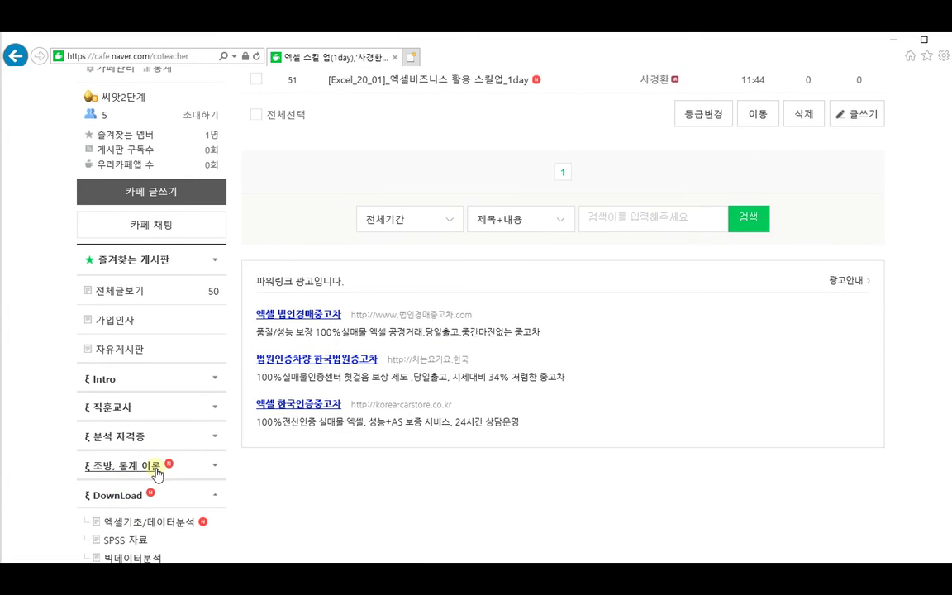
{"action": "scroll", "coordinate": [155, 475], "scroll_direction": "down", "scroll_amount": 1}
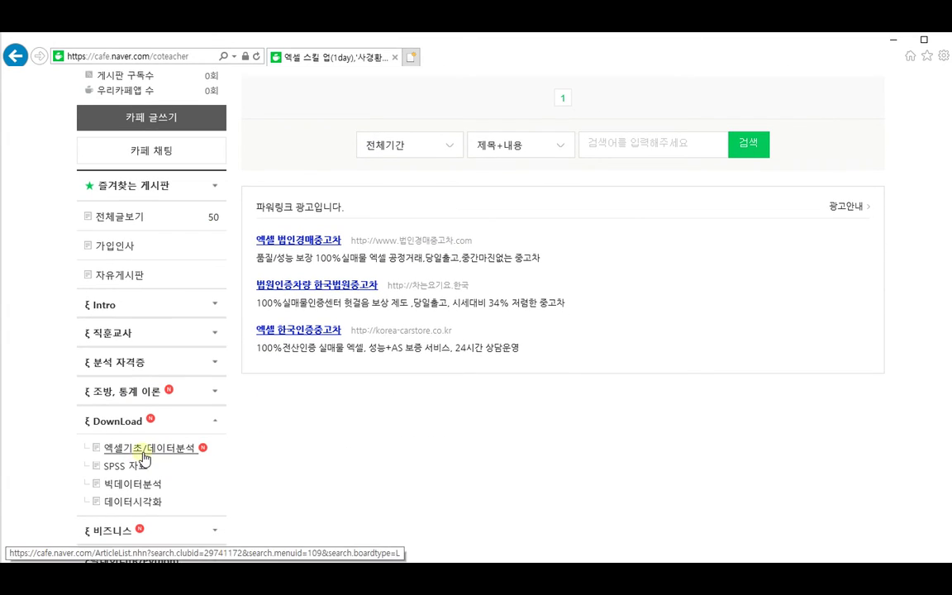
{"action": "left_click", "coordinate": [145, 451]}
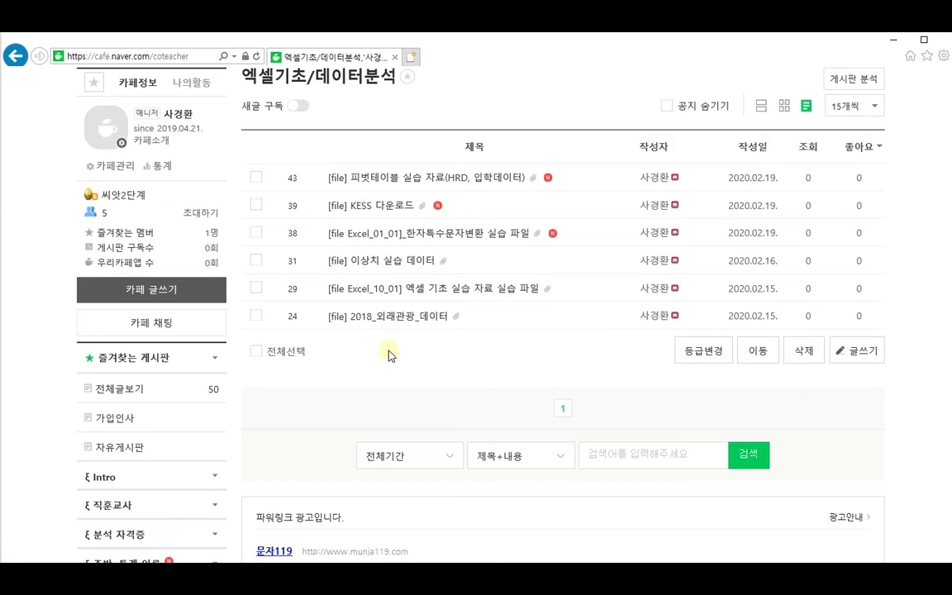
- Search the cafe for 10_01 and bring up the attachment of the [file Excel_10_01] practice-file post
{"action": "scroll", "coordinate": [744, 131], "scroll_direction": "up", "scroll_amount": 2}
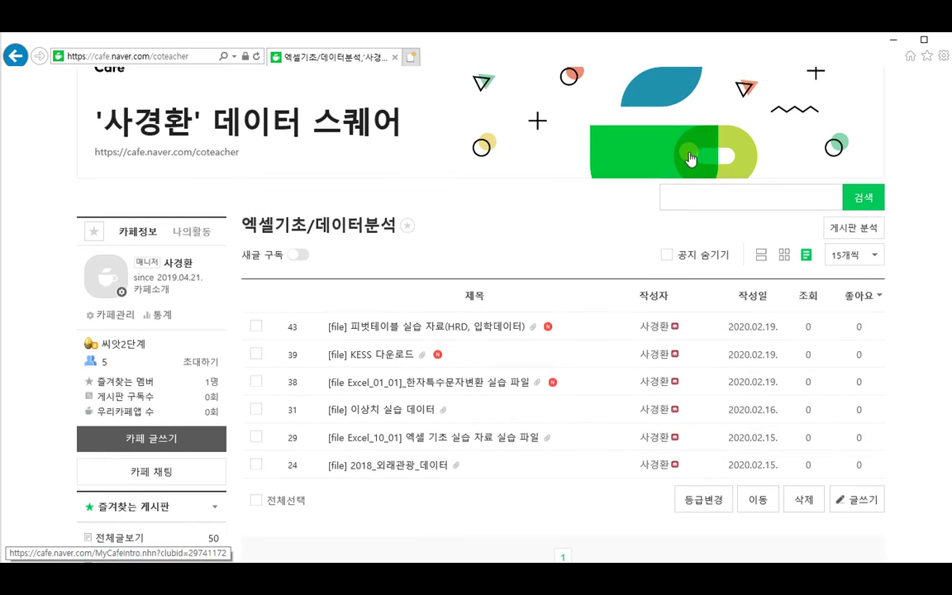
{"action": "left_click", "coordinate": [699, 199]}
{"action": "type", "text": "10_01"}
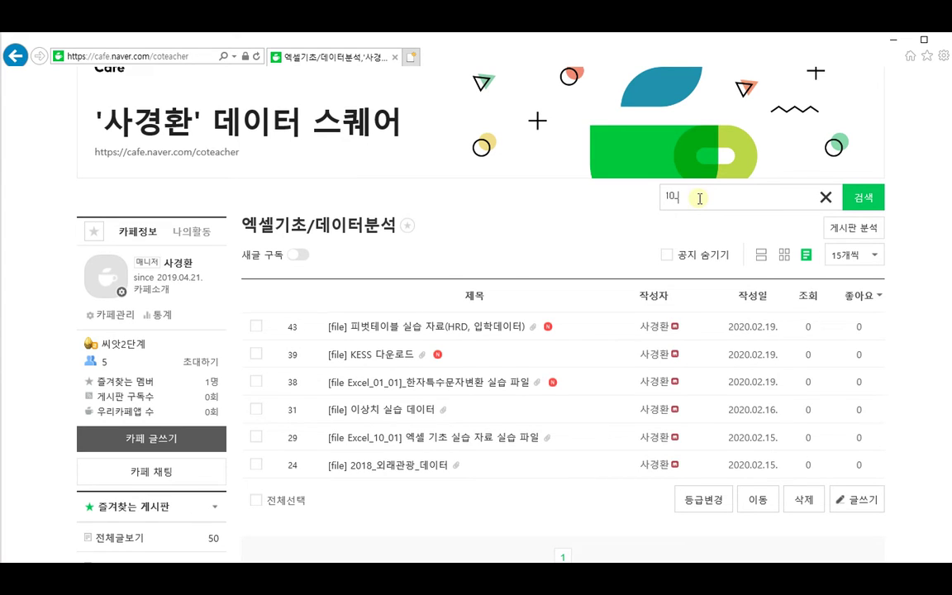
{"action": "key", "text": "Return"}
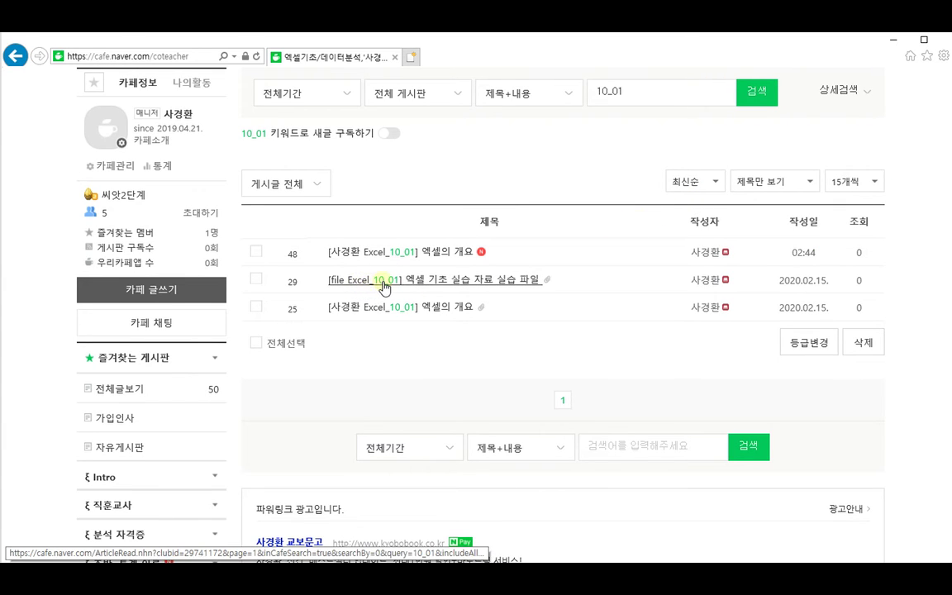
{"action": "left_click", "coordinate": [446, 283]}
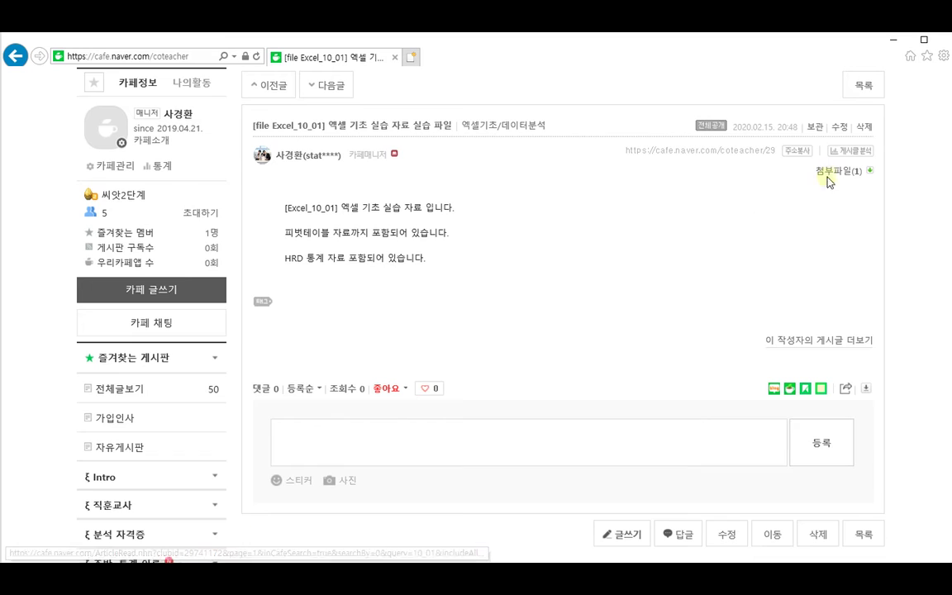
{"action": "left_click", "coordinate": [833, 172]}
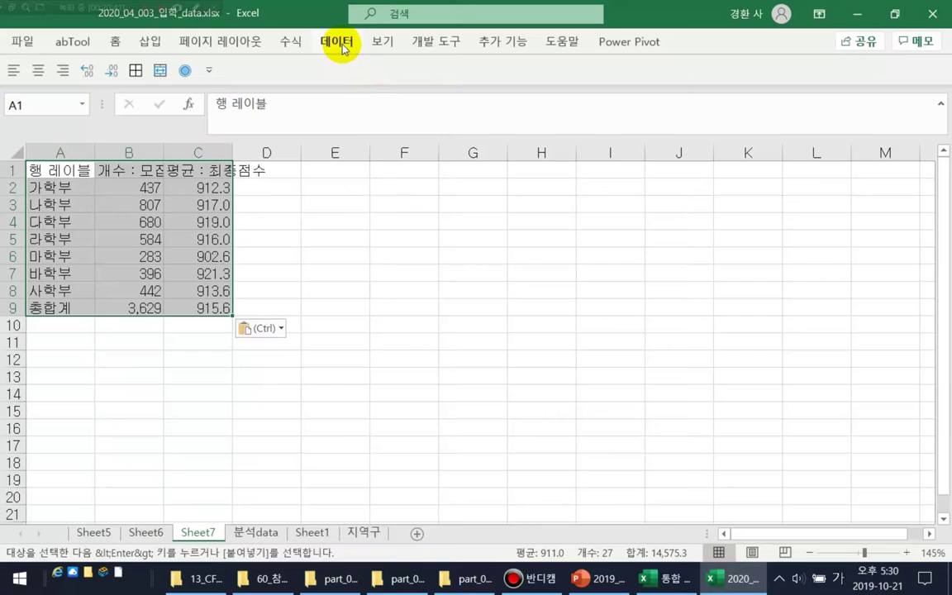
- Try a clustered column-line combo chart on A1:C9, including the 총합계 row, and delete the chart
{"action": "left_click", "coordinate": [337, 41]}
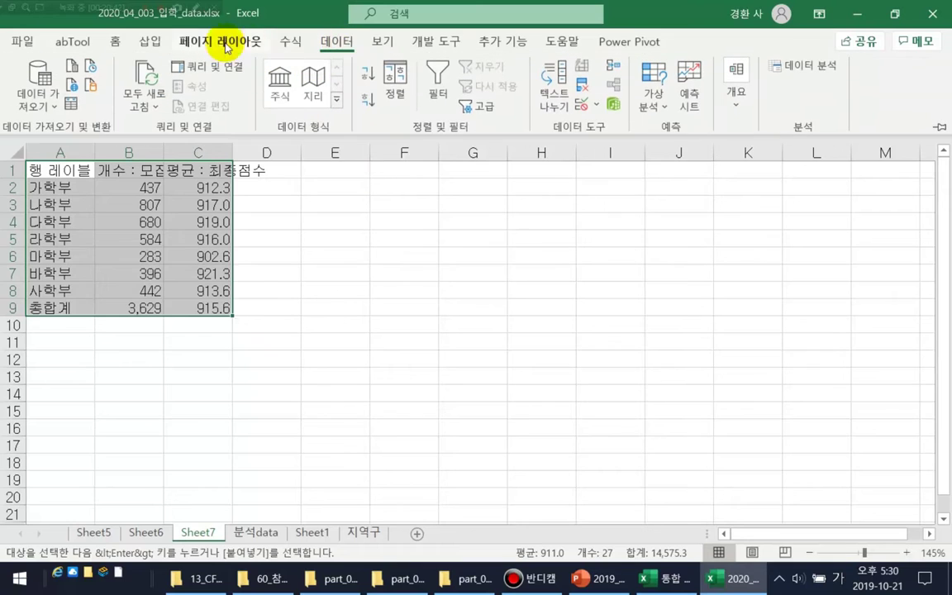
{"action": "left_click", "coordinate": [116, 42]}
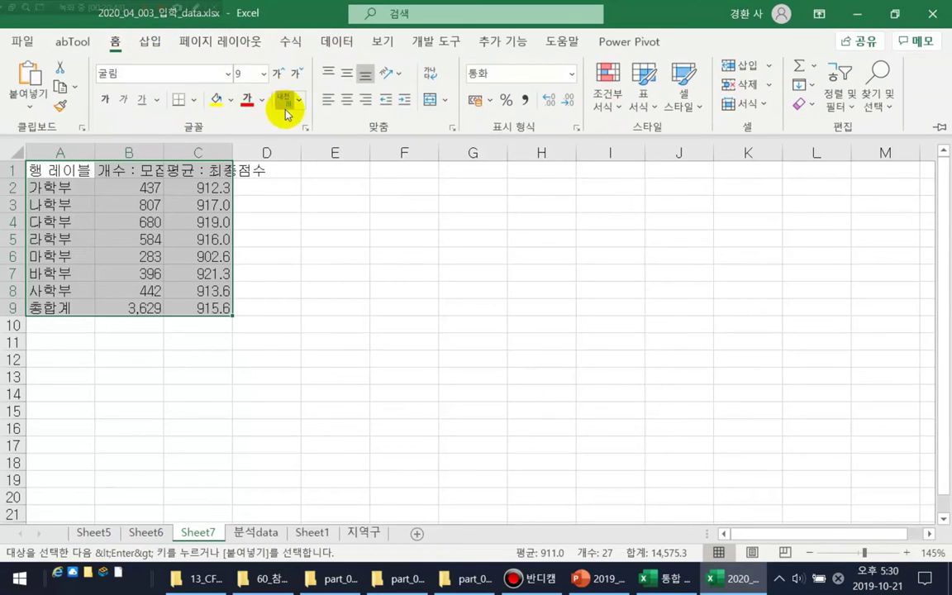
{"action": "left_click", "coordinate": [149, 42]}
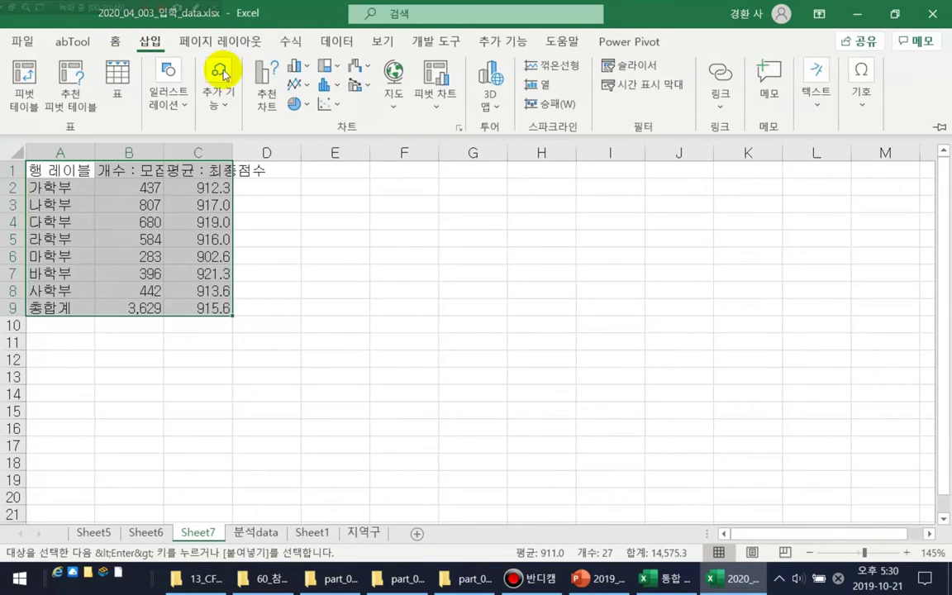
{"action": "left_click", "coordinate": [357, 85]}
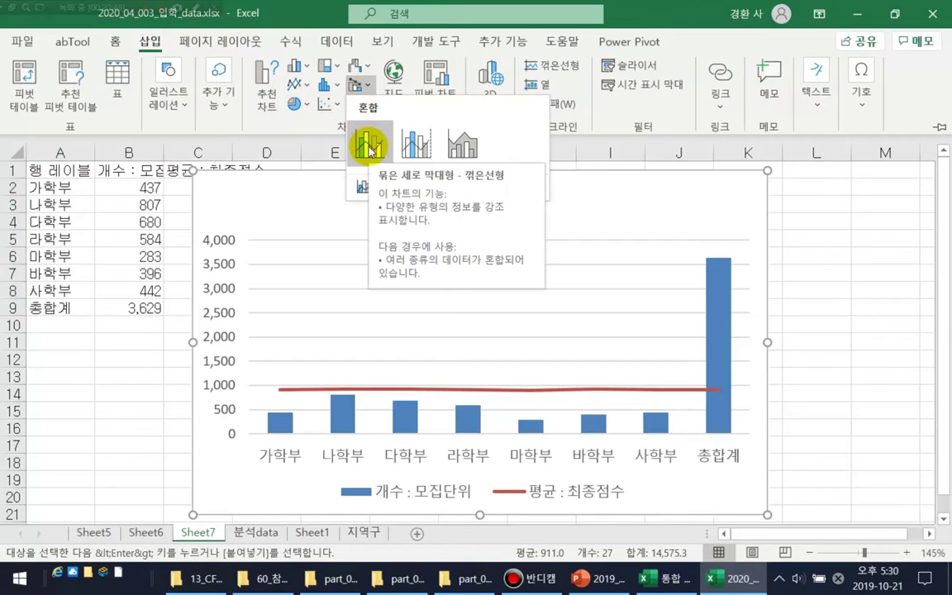
{"action": "left_click", "coordinate": [370, 146]}
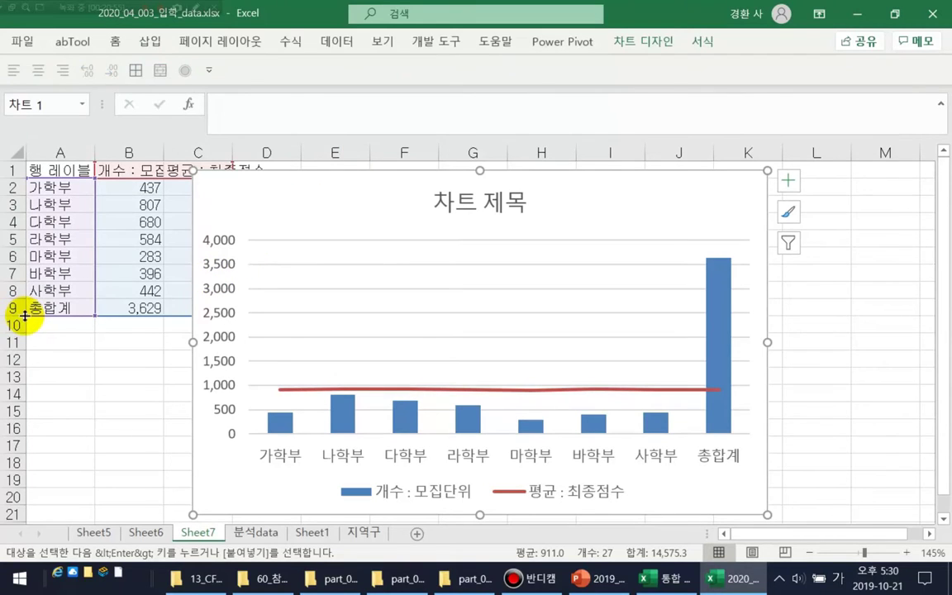
{"action": "left_click_drag", "start_coordinate": [25, 316], "coordinate": [64, 323]}
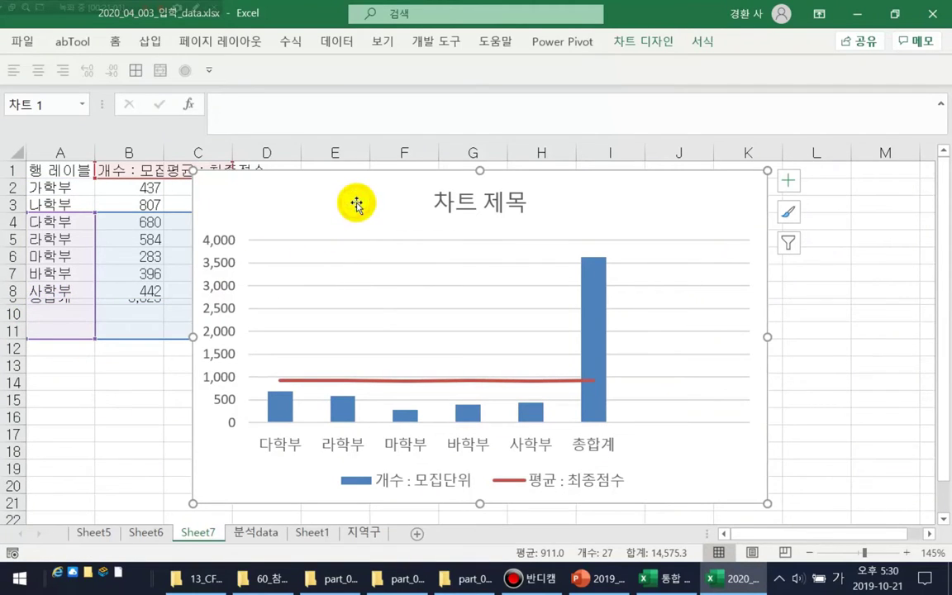
{"action": "key", "text": "Delete"}
- Clear the contents of the 총합계 row (row 9) on Sheet7
{"action": "left_click", "coordinate": [16, 303]}
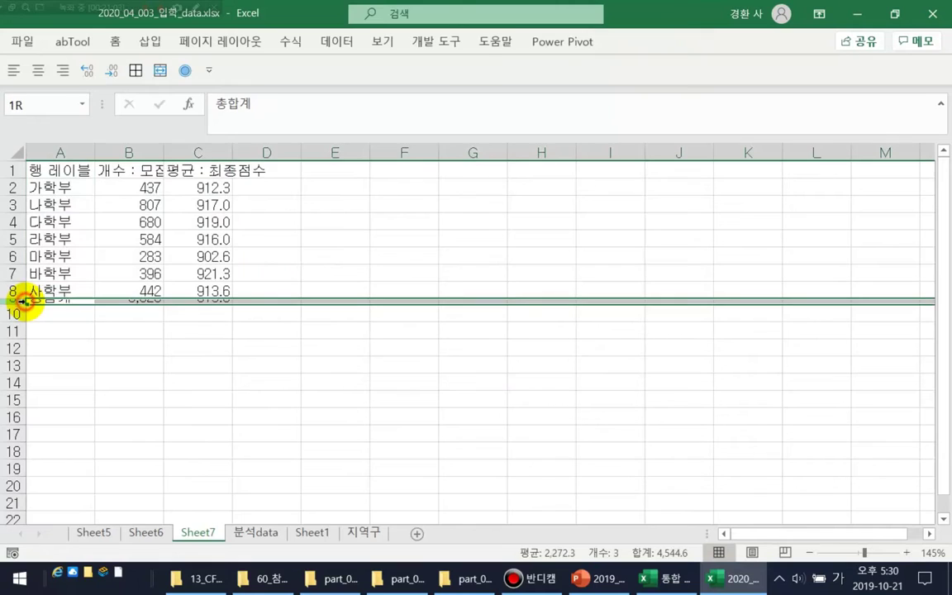
{"action": "key", "text": "Delete"}
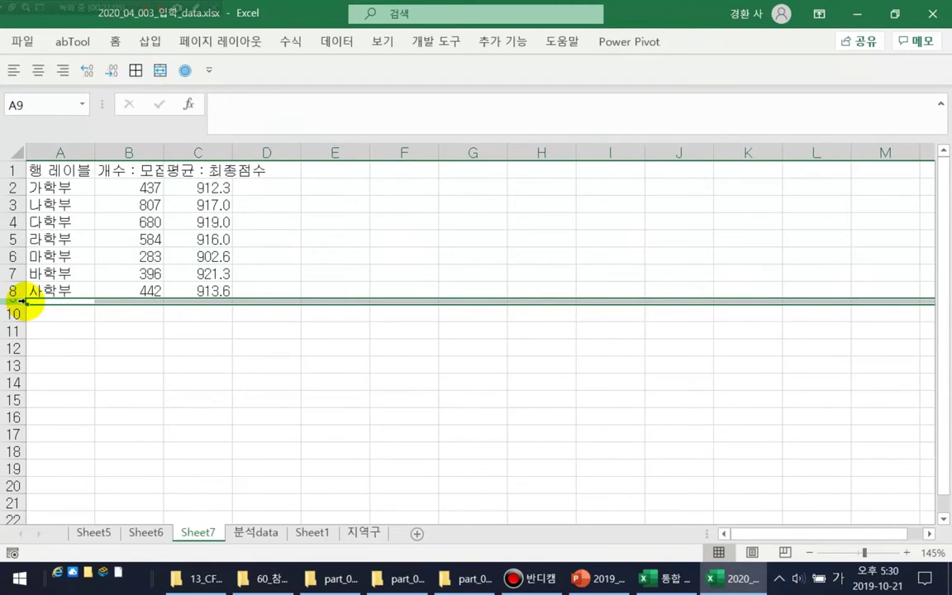
{"action": "left_click", "coordinate": [130, 362]}
- Insert a clustered column-line combo chart from the range A1:C8
{"action": "left_click_drag", "start_coordinate": [77, 174], "coordinate": [183, 288]}
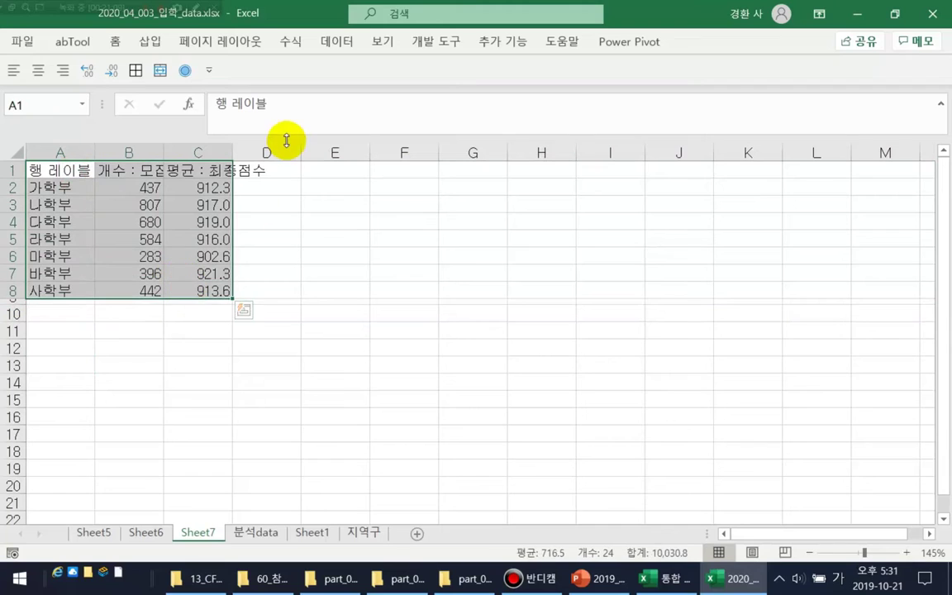
{"action": "left_click", "coordinate": [157, 44]}
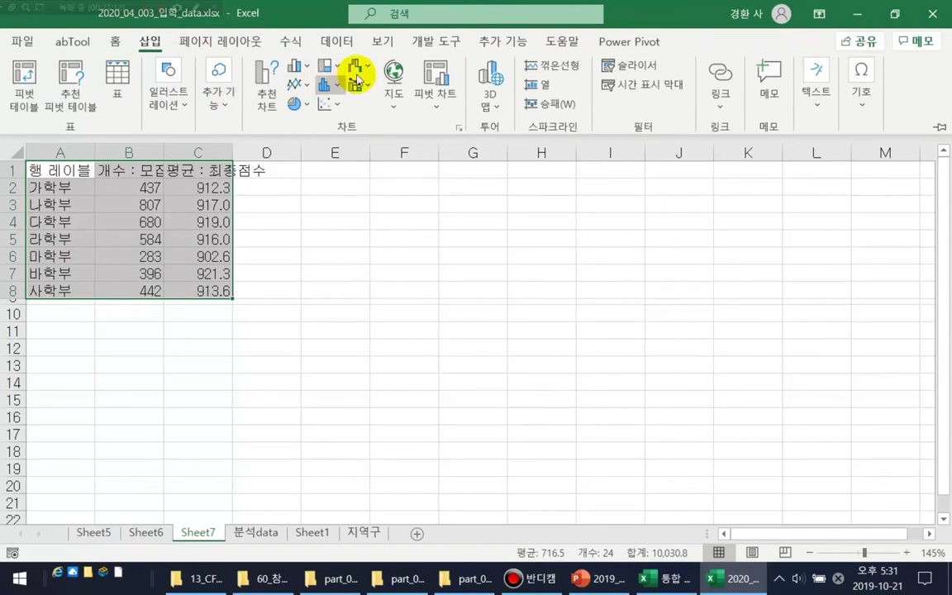
{"action": "left_click", "coordinate": [357, 84]}
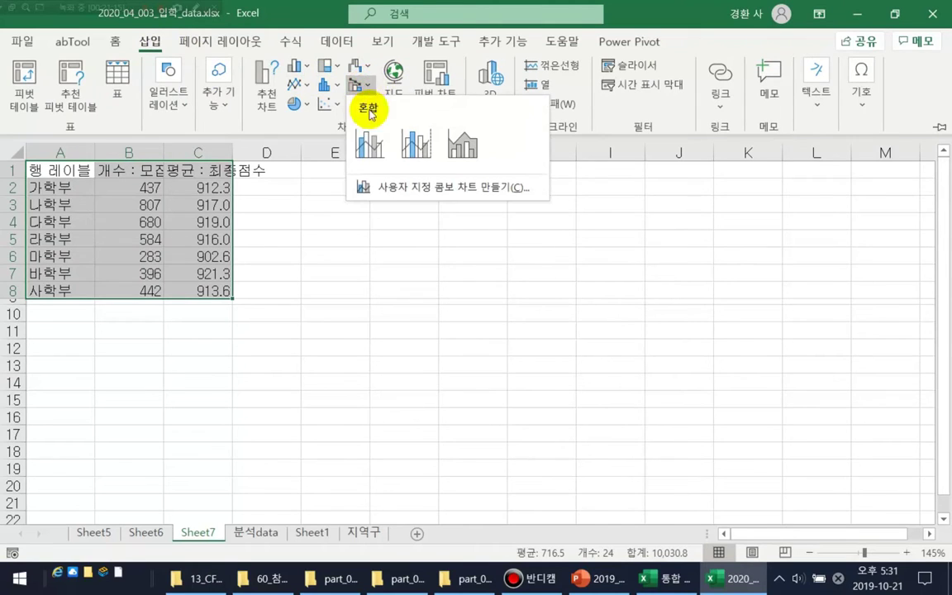
{"action": "left_click", "coordinate": [368, 142]}
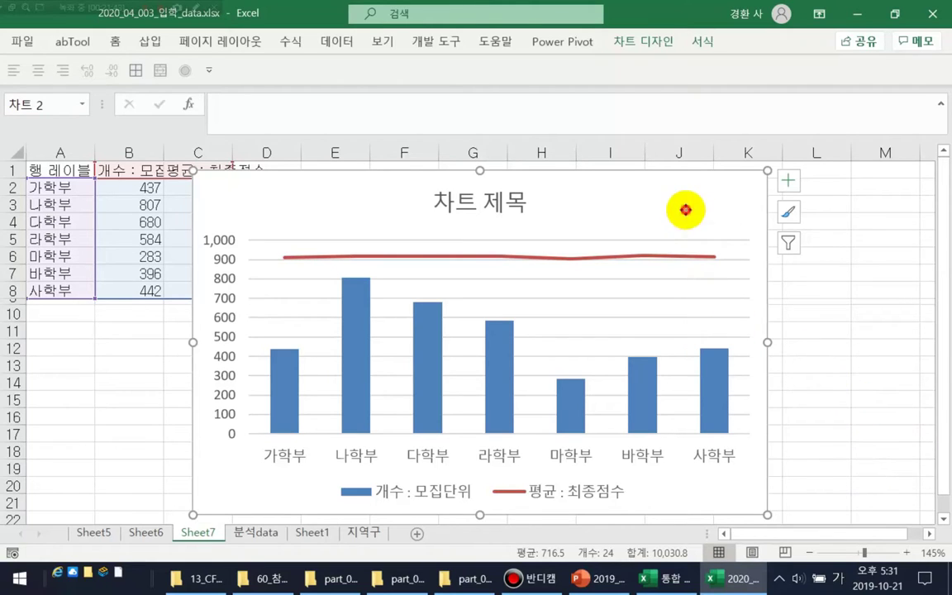
- Change the combo chart's type settings so the 평균 : 최종점수 line series uses the secondary axis
{"action": "left_click", "coordinate": [867, 363]}
{"action": "left_click", "coordinate": [586, 192]}
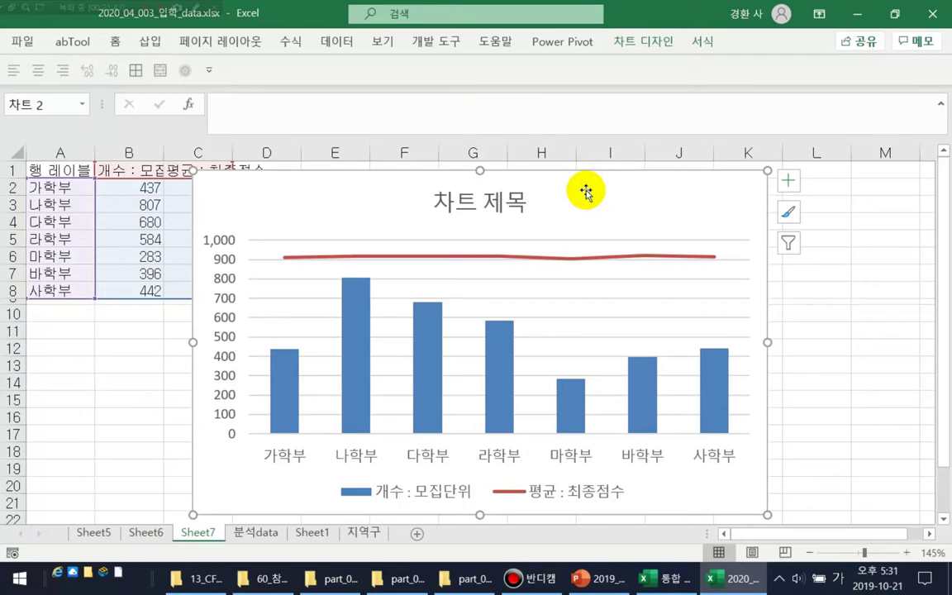
{"action": "right_click", "coordinate": [586, 192]}
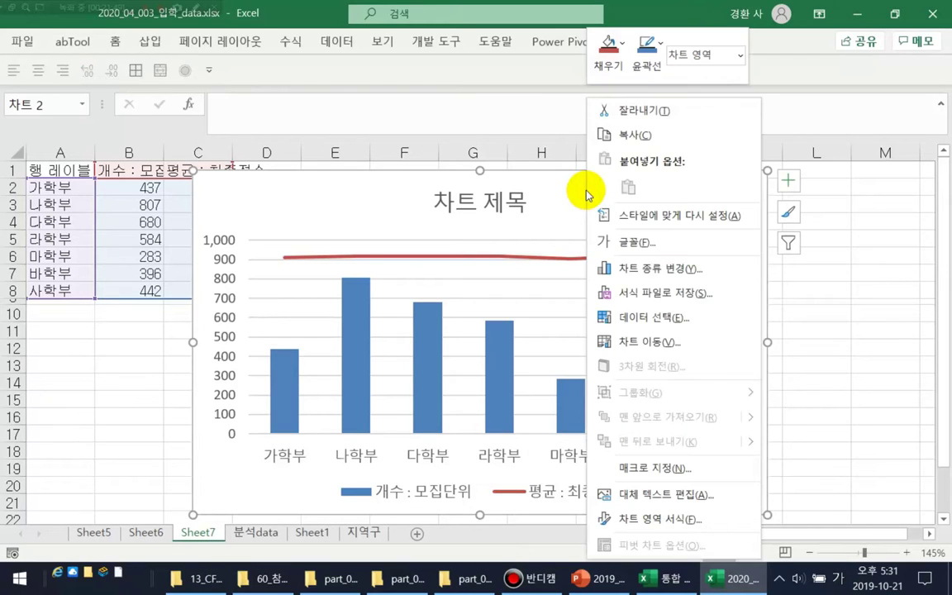
{"action": "left_click", "coordinate": [621, 267]}
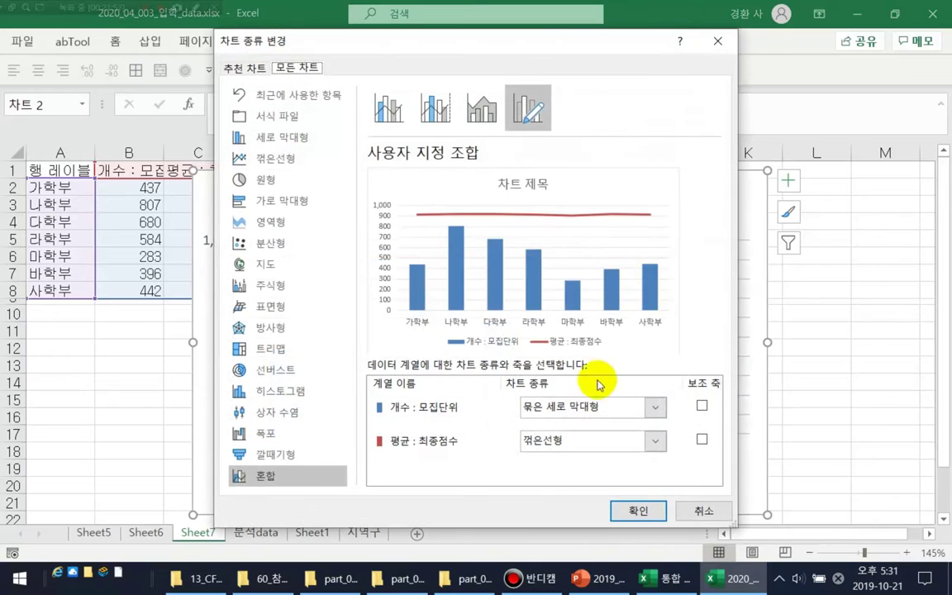
{"action": "left_click", "coordinate": [702, 440]}
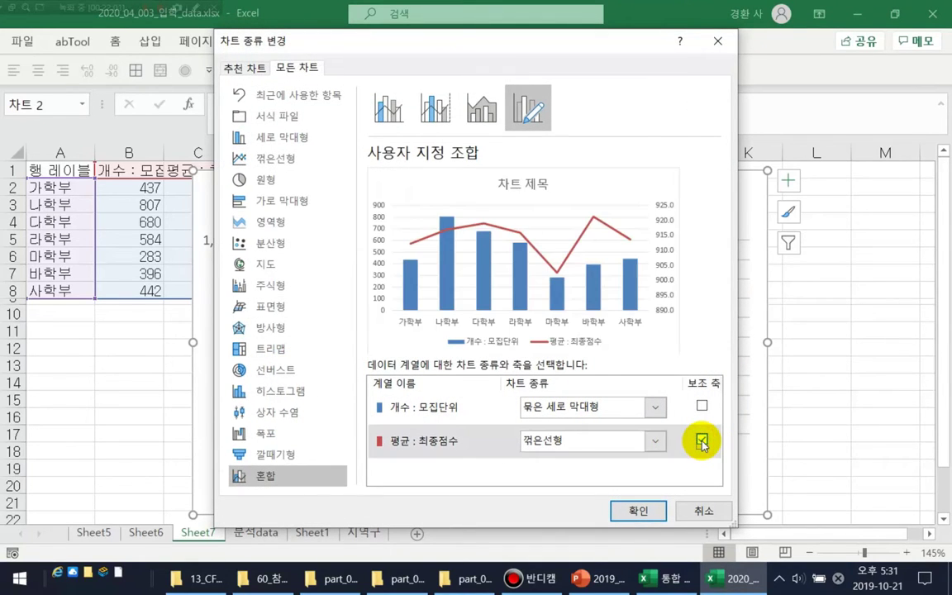
{"action": "left_click", "coordinate": [640, 508]}
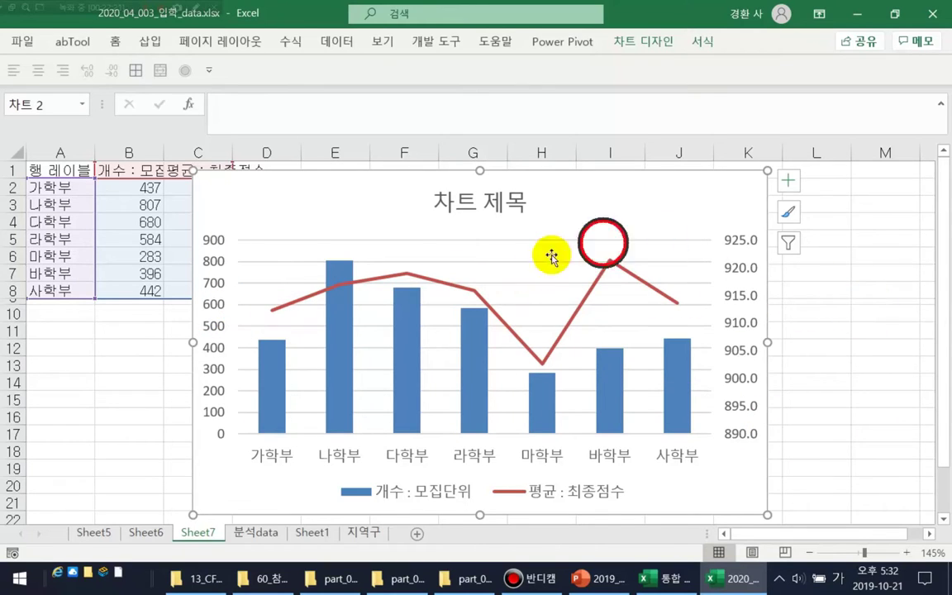
{"action": "left_click", "coordinate": [636, 78]}
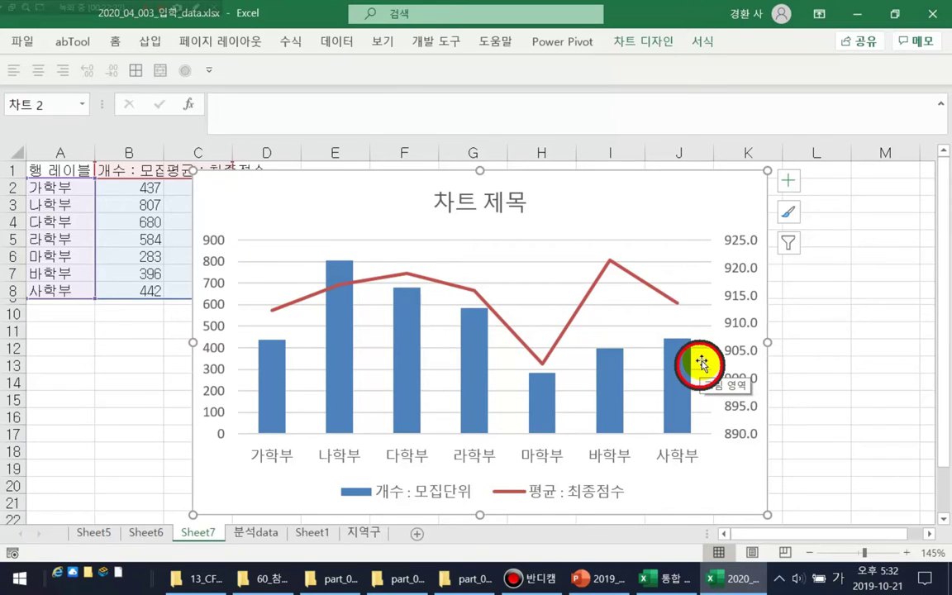
{"action": "left_click", "coordinate": [885, 364]}
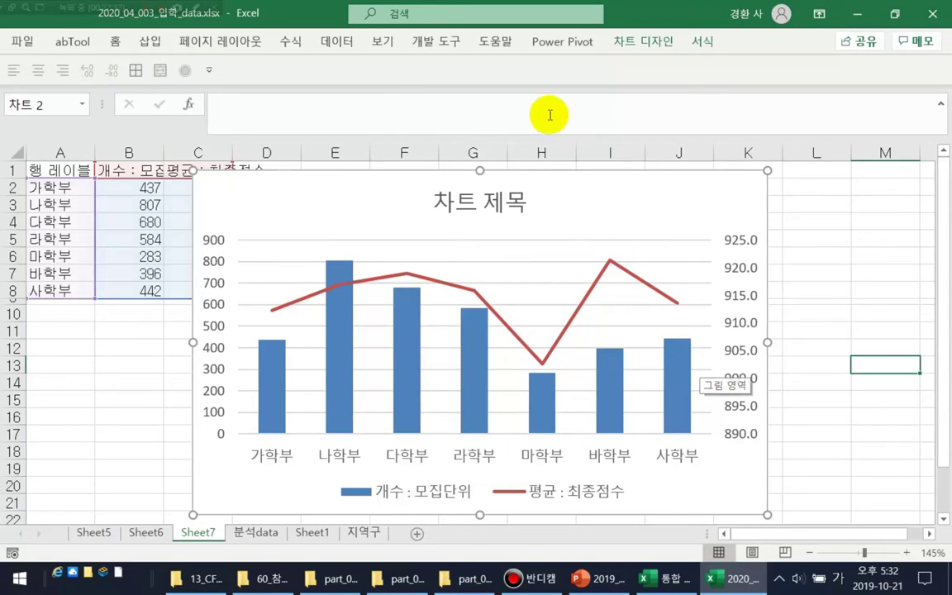
- Delete the combo chart from Sheet7 and enter the column header 전체평균 in D1
{"action": "left_click", "coordinate": [446, 182]}
{"action": "key", "text": "Delete"}
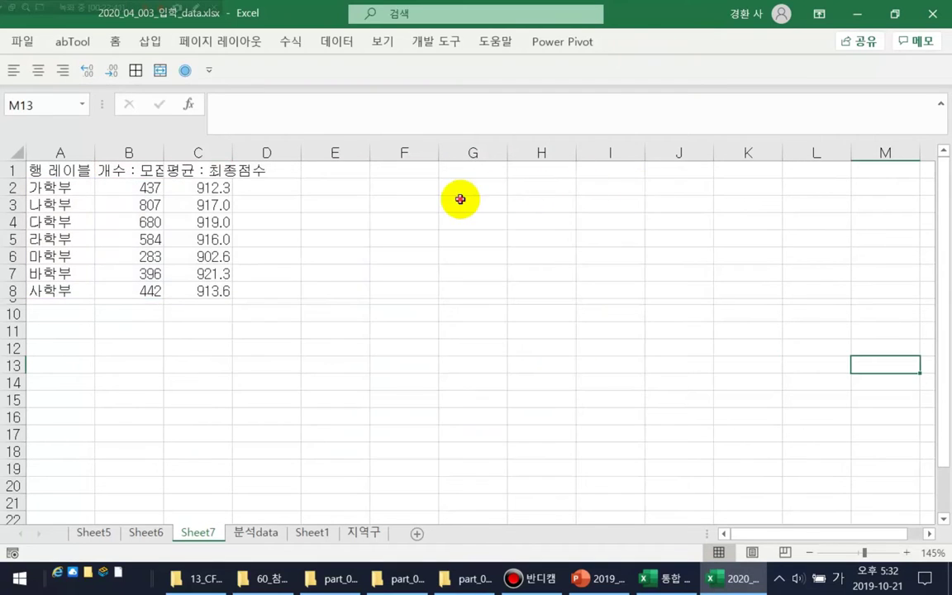
{"action": "left_click", "coordinate": [460, 199]}
{"action": "left_click", "coordinate": [268, 169]}
{"action": "type", "text": "전체"}
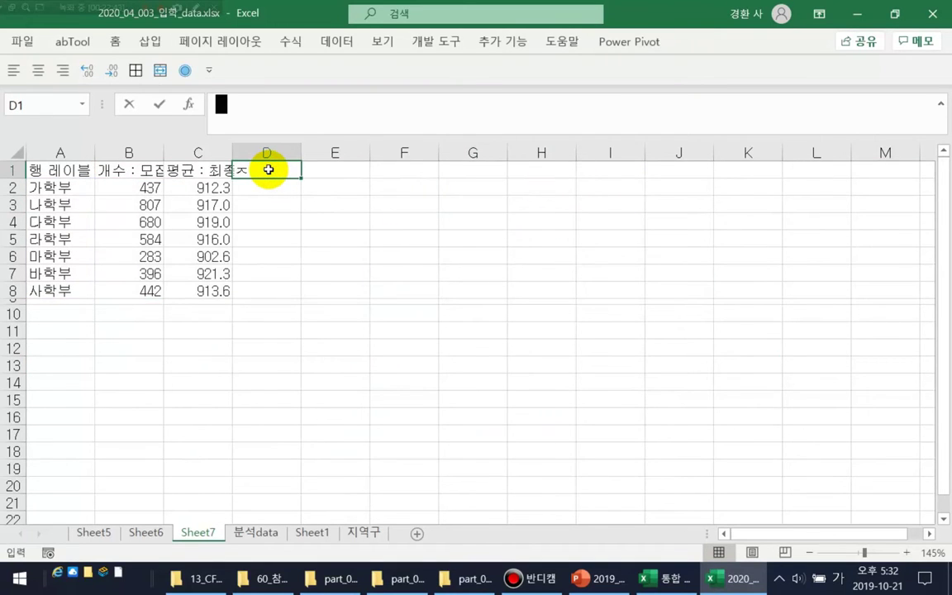
{"action": "type", "text": "평규"}
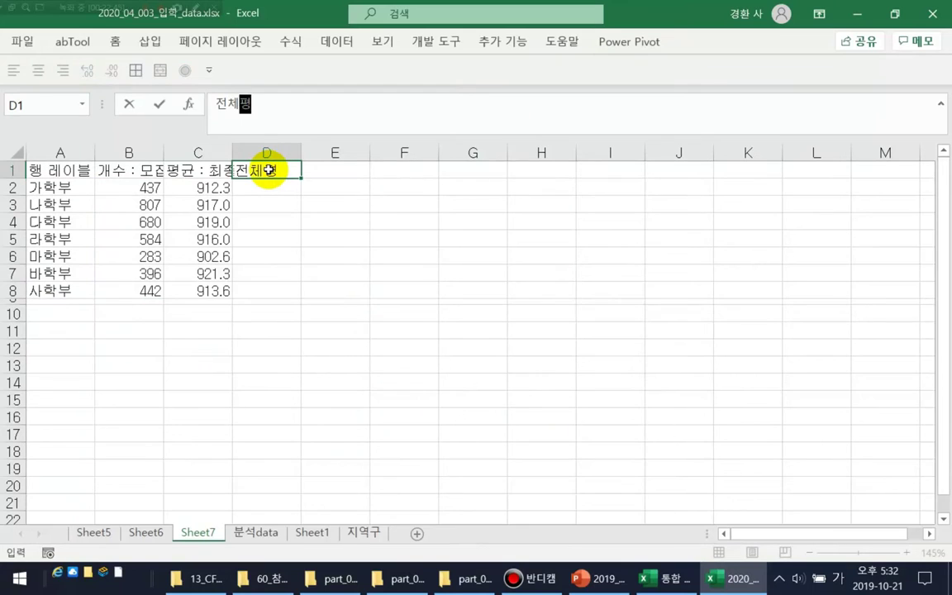
{"action": "key", "text": "Return"}
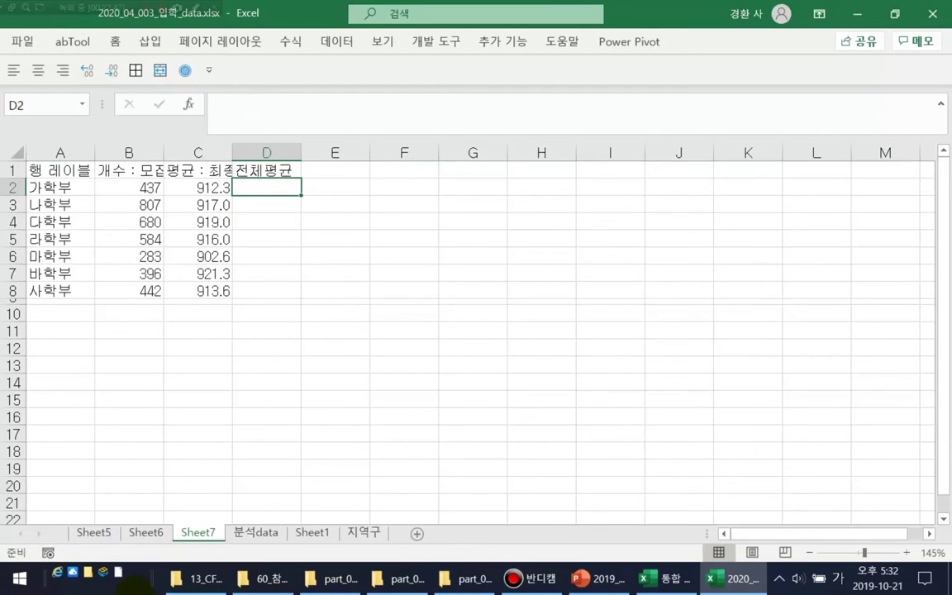
- Paste the 총합계 average of 최종점수 from Sheet6 as a value into Sheet7's D2 and fill it down to D8
{"action": "left_click", "coordinate": [147, 534]}
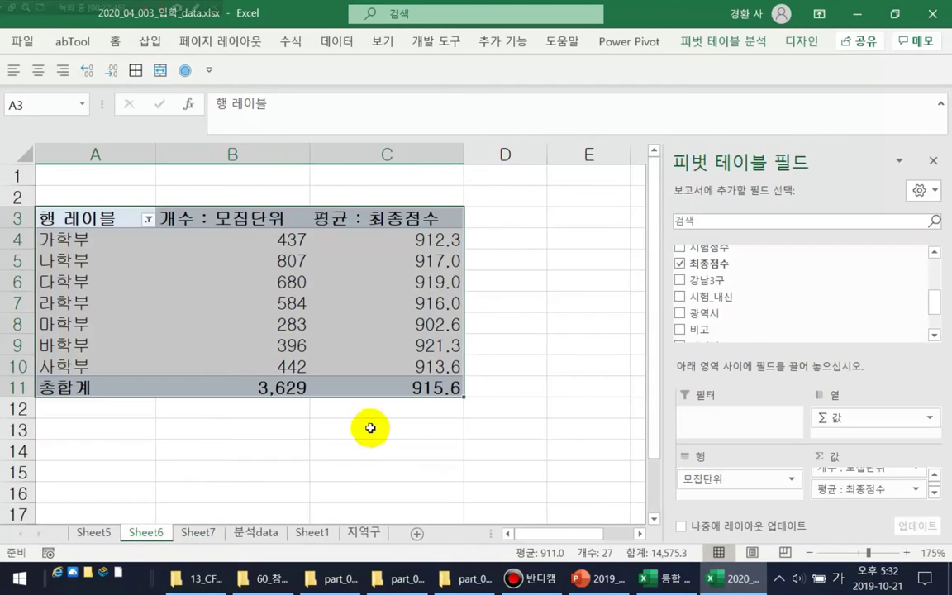
{"action": "left_click", "coordinate": [423, 388]}
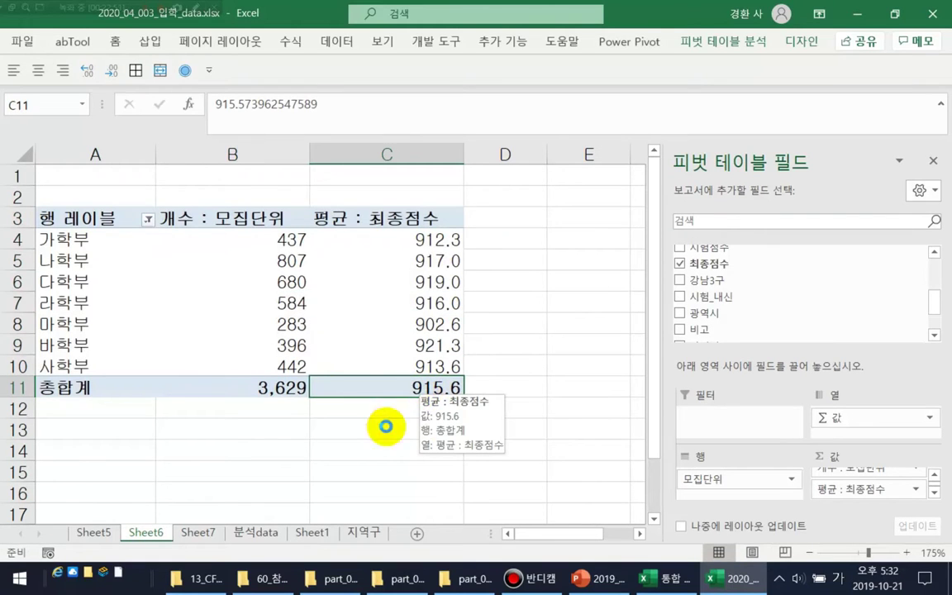
{"action": "key", "text": "ctrl+c"}
{"action": "left_click", "coordinate": [198, 534]}
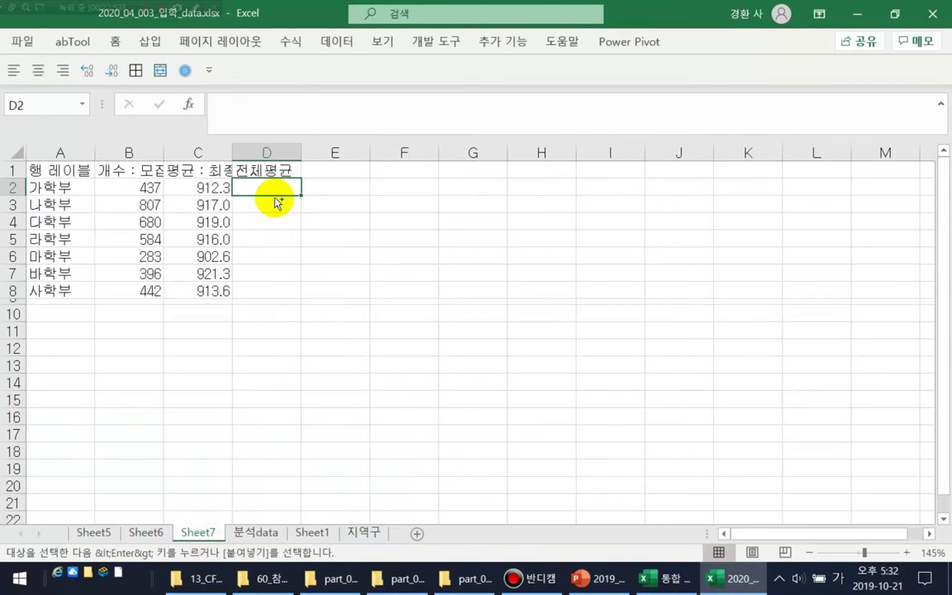
{"action": "key", "text": "ctrl+alt+v"}
{"action": "key", "text": "v"}
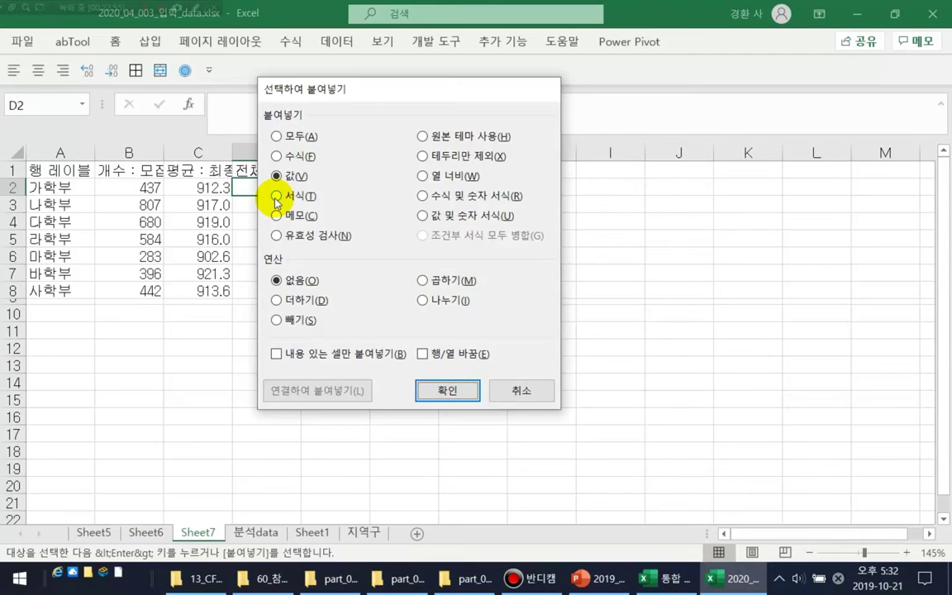
{"action": "key", "text": "Return"}
{"action": "left_click_drag", "start_coordinate": [300, 195], "coordinate": [304, 296]}
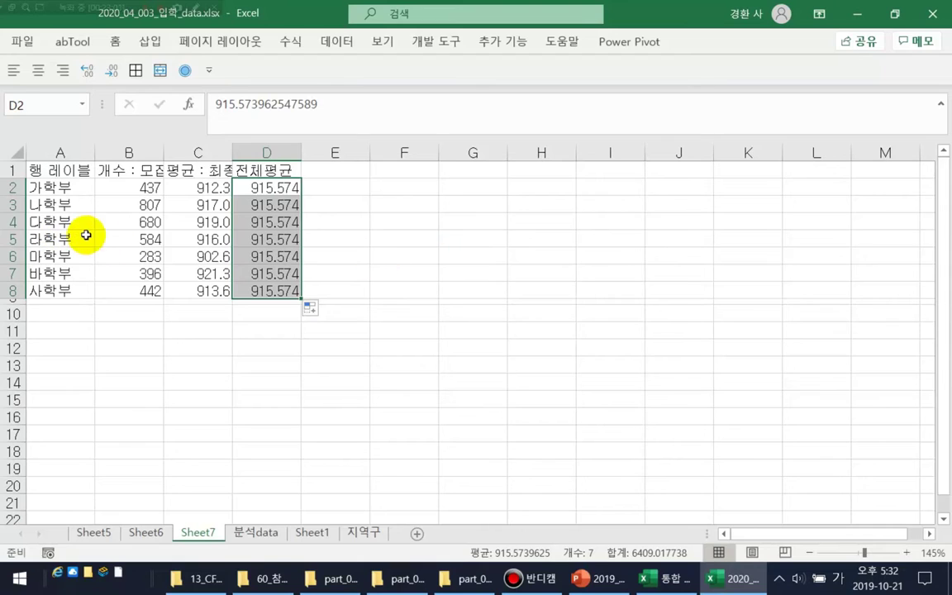
- Insert a clustered column-line combo chart from the range A1:D8 on Sheet7
{"action": "left_click_drag", "start_coordinate": [57, 171], "coordinate": [248, 294]}
{"action": "left_click", "coordinate": [149, 42]}
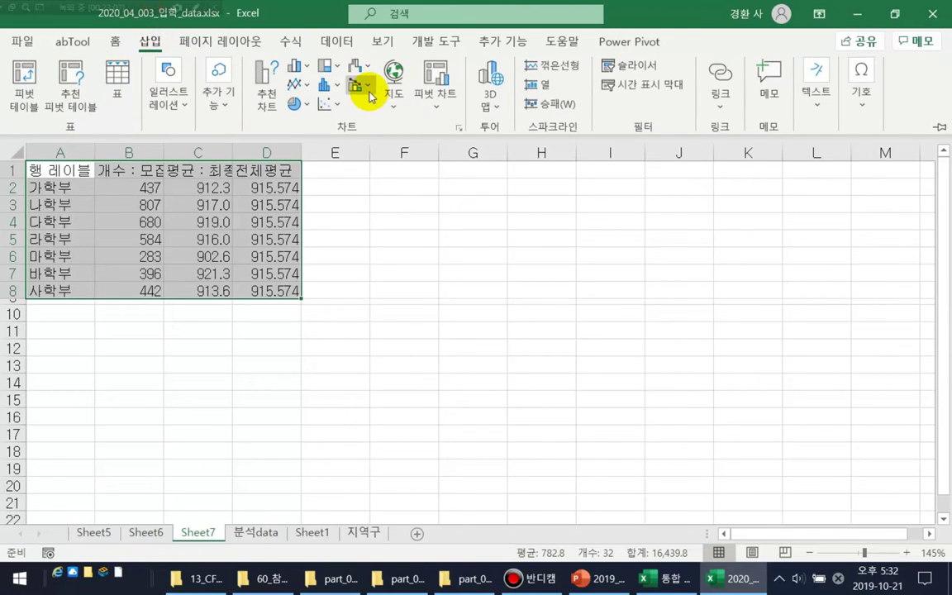
{"action": "left_click", "coordinate": [357, 85]}
{"action": "left_click", "coordinate": [369, 148]}
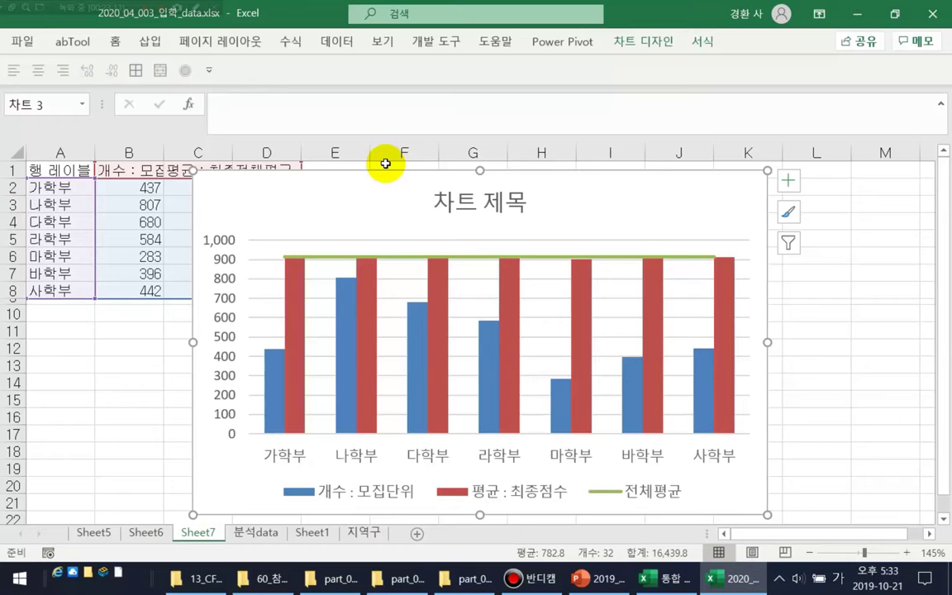
- Change the 평균 : 최종점수 series to a line and plot both it and 전체평균 on the secondary axis
{"action": "right_click", "coordinate": [670, 204]}
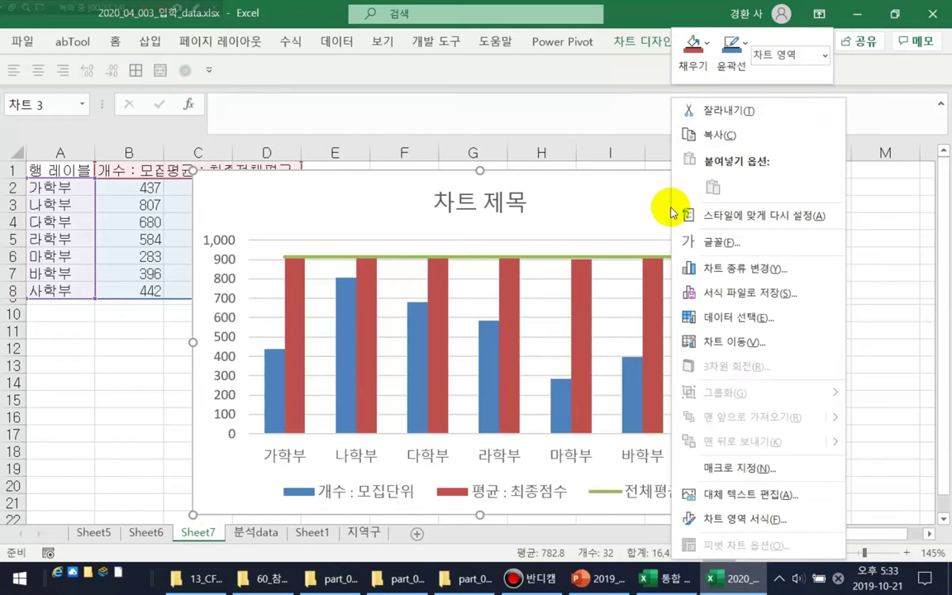
{"action": "left_click", "coordinate": [687, 270]}
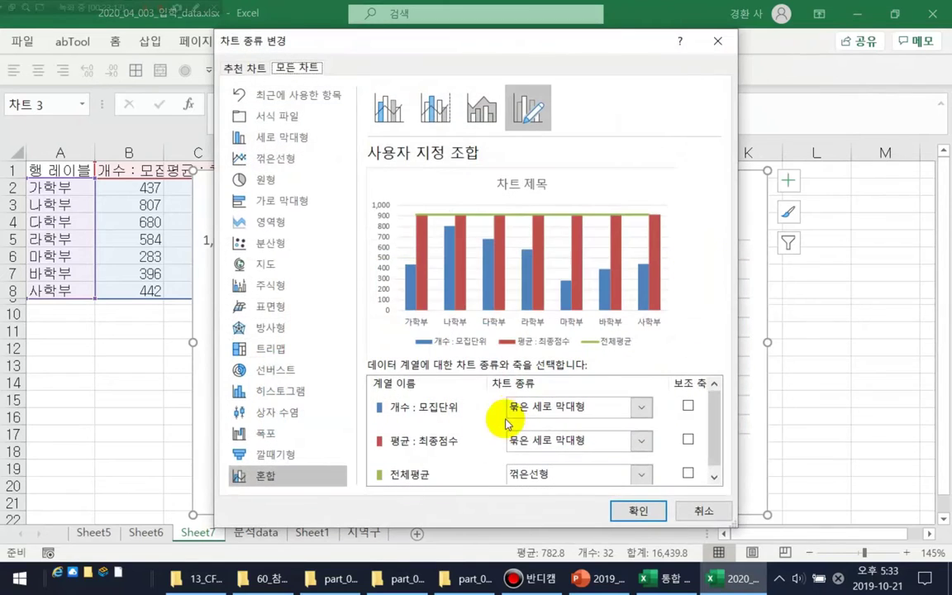
{"action": "left_click", "coordinate": [642, 453]}
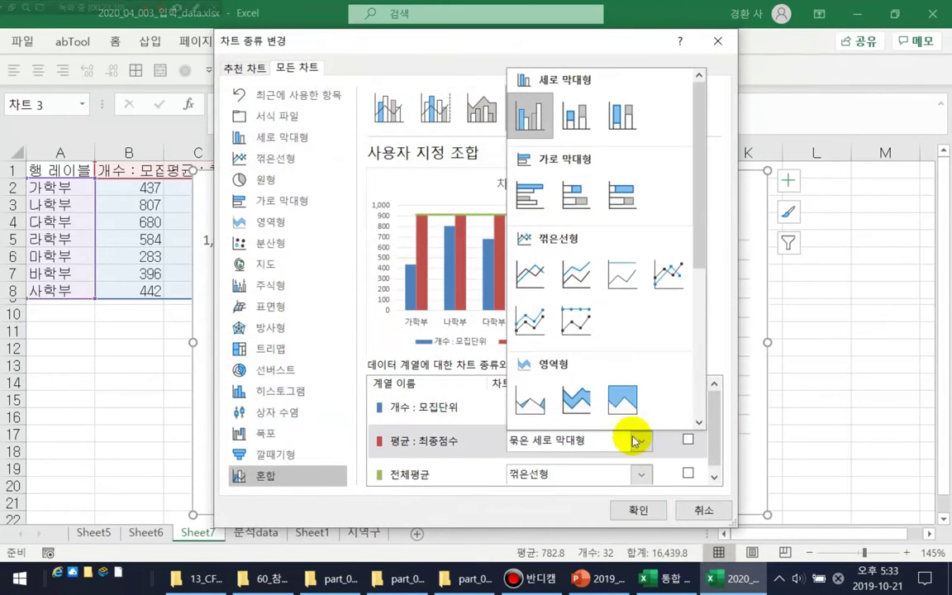
{"action": "left_click", "coordinate": [531, 281]}
{"action": "left_click", "coordinate": [684, 441]}
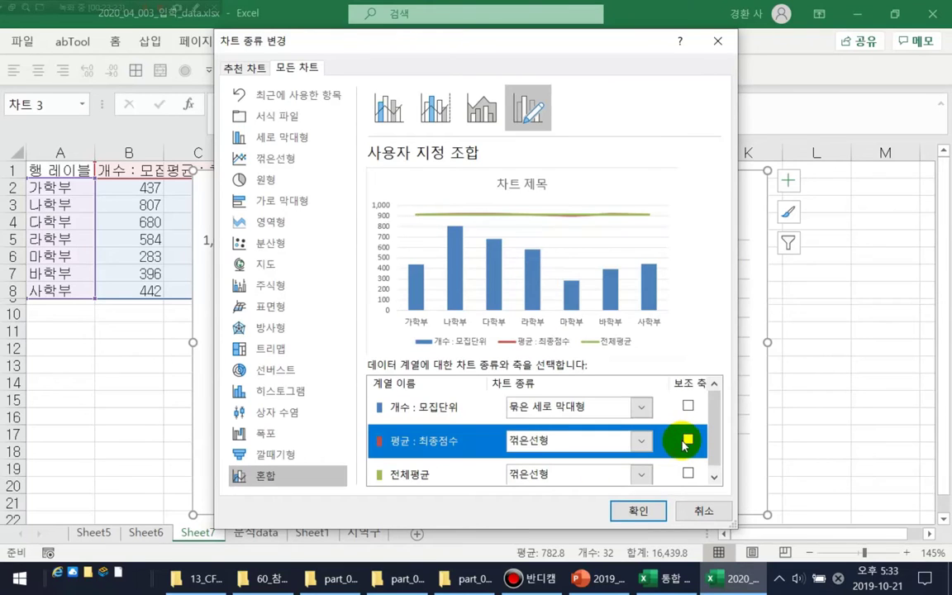
{"action": "left_click", "coordinate": [689, 473]}
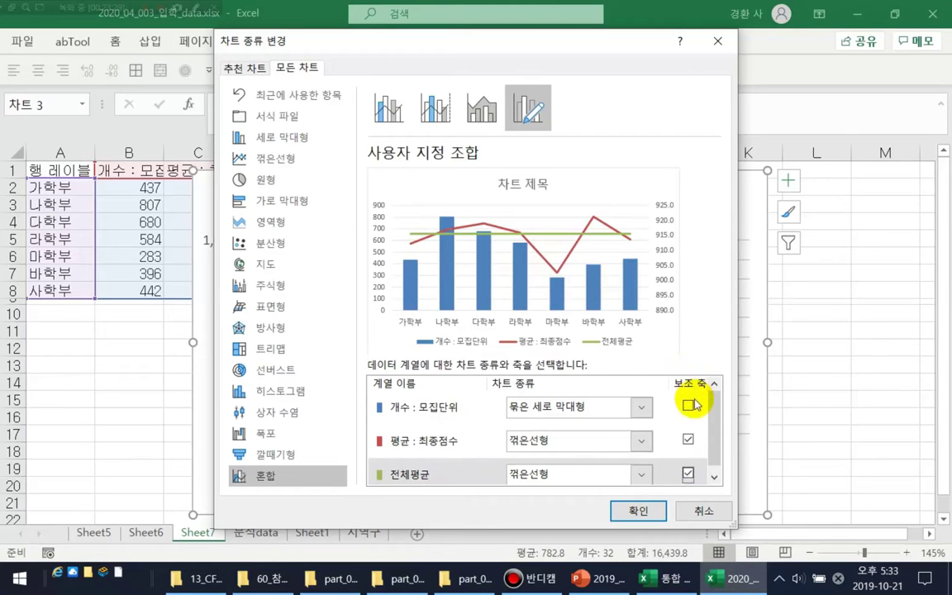
{"action": "left_click", "coordinate": [632, 508]}
{"action": "mouse_move", "coordinate": [465, 397]}
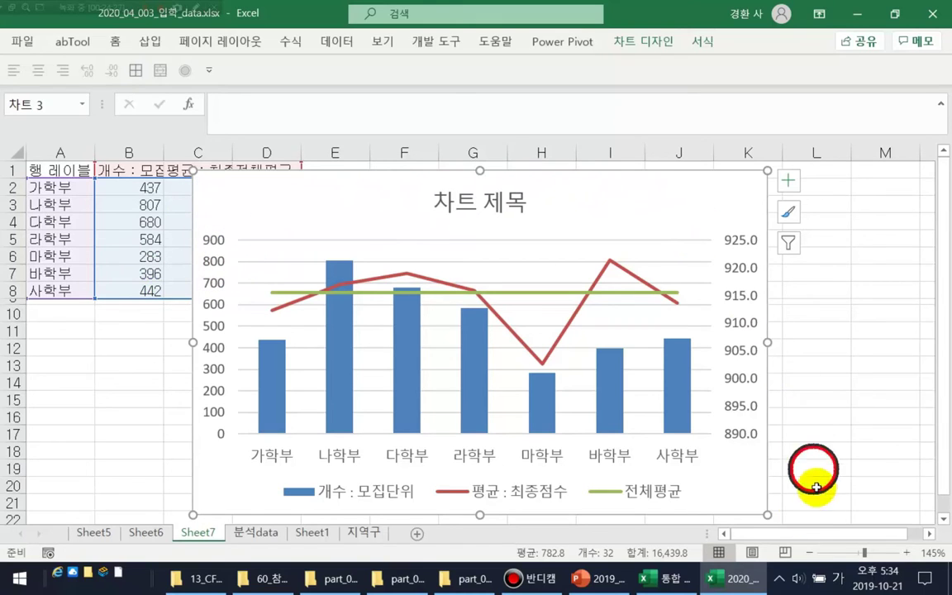
{"action": "mouse_move", "coordinate": [335, 349]}
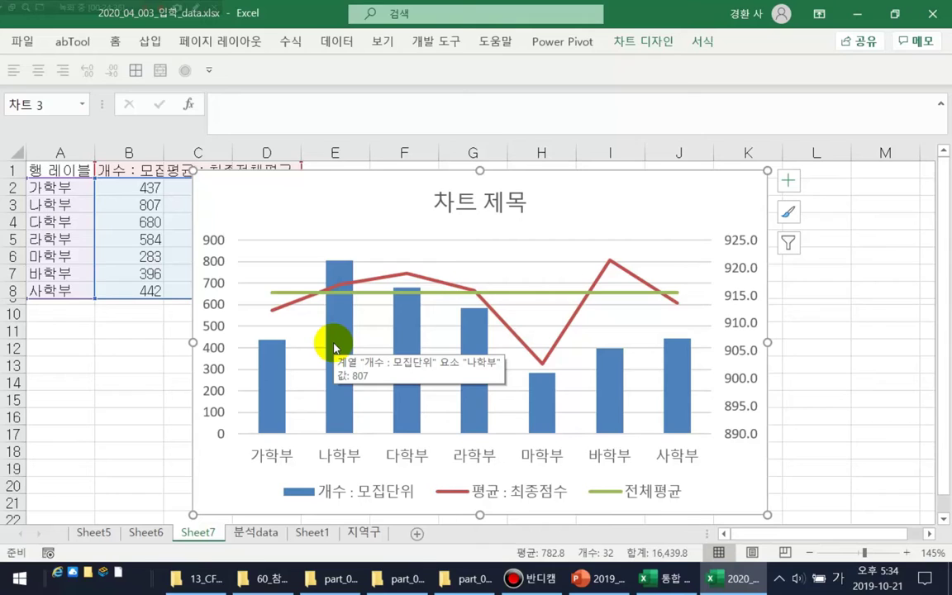
{"action": "left_click_drag", "start_coordinate": [213, 373], "coordinate": [540, 390]}
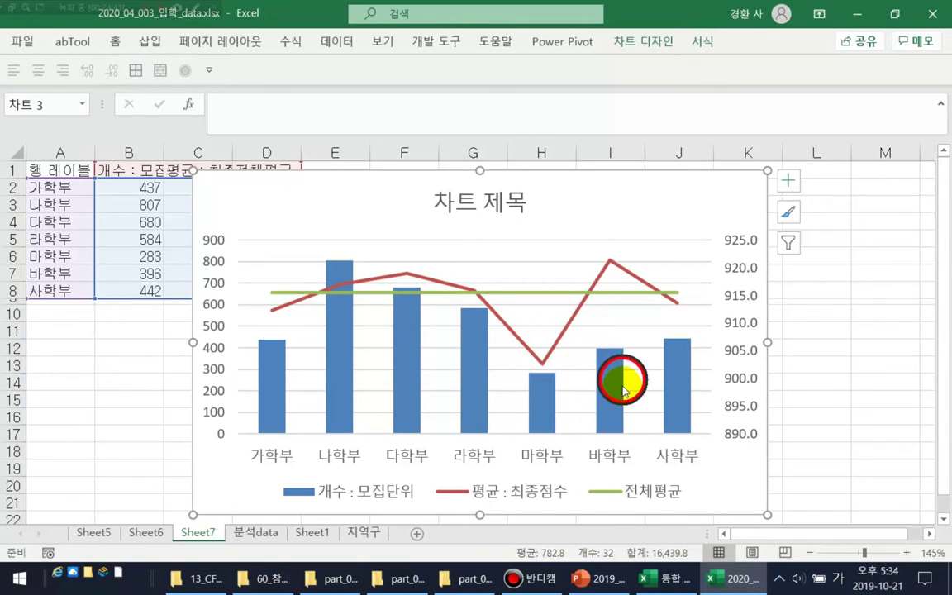
{"action": "mouse_move", "coordinate": [624, 388]}
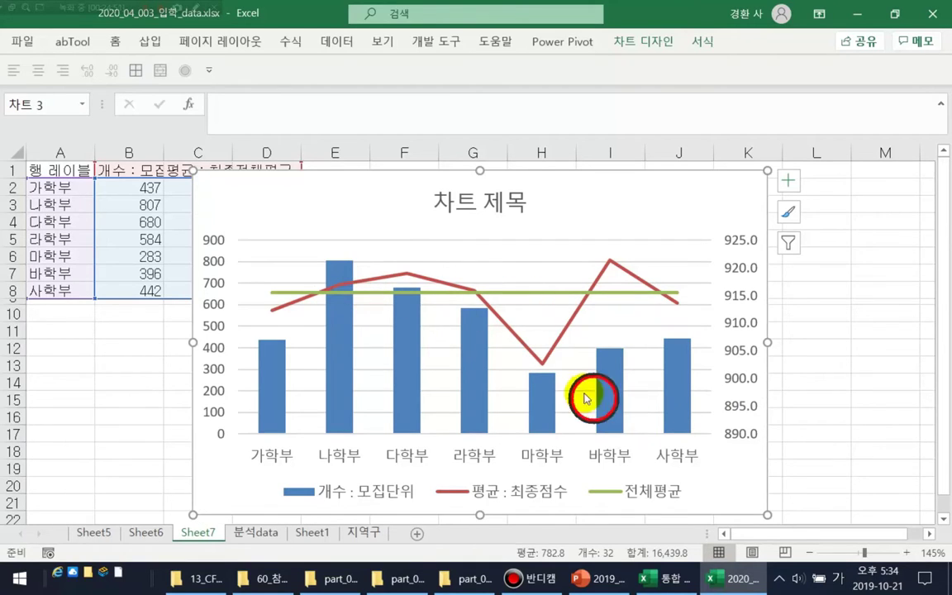
{"action": "mouse_move", "coordinate": [600, 286]}
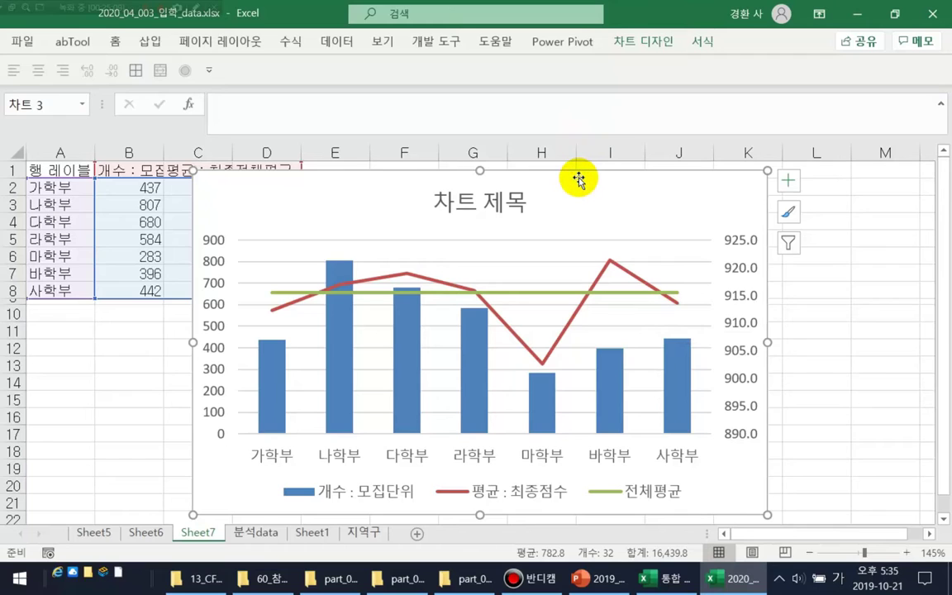
- Create a pivot table on a new worksheet from the entire data range of the 분석data sheet
{"action": "left_click", "coordinate": [144, 532]}
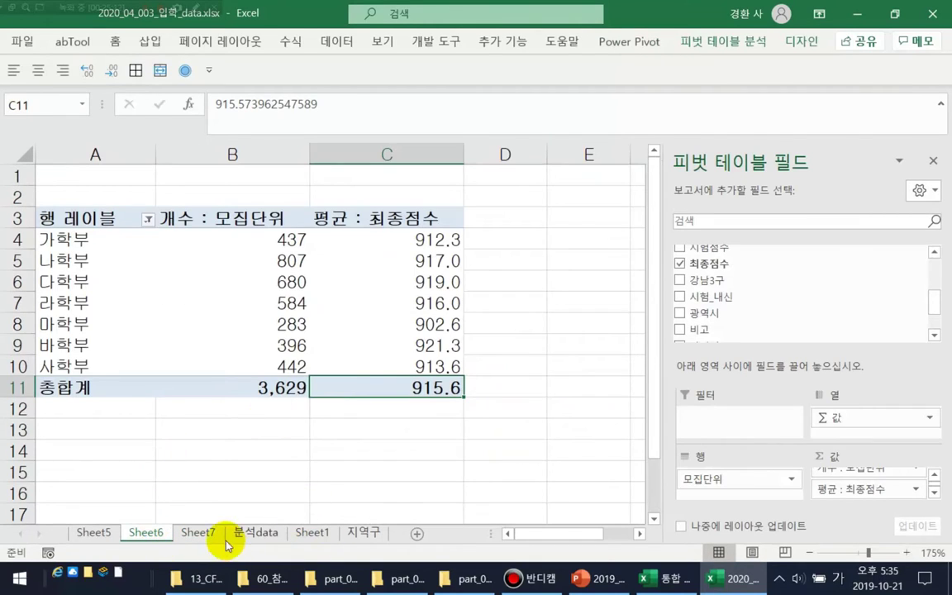
{"action": "left_click", "coordinate": [274, 535]}
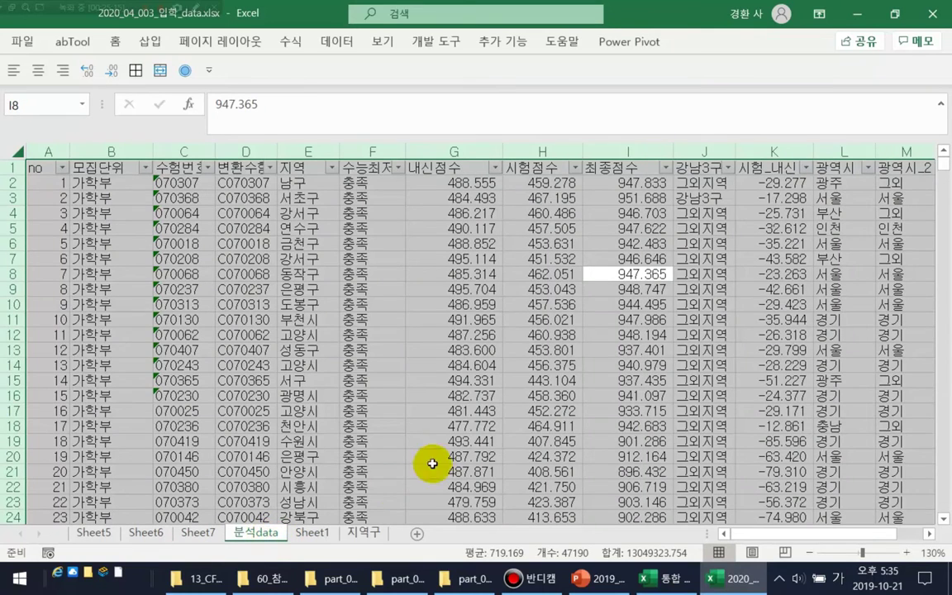
{"action": "left_click", "coordinate": [465, 414]}
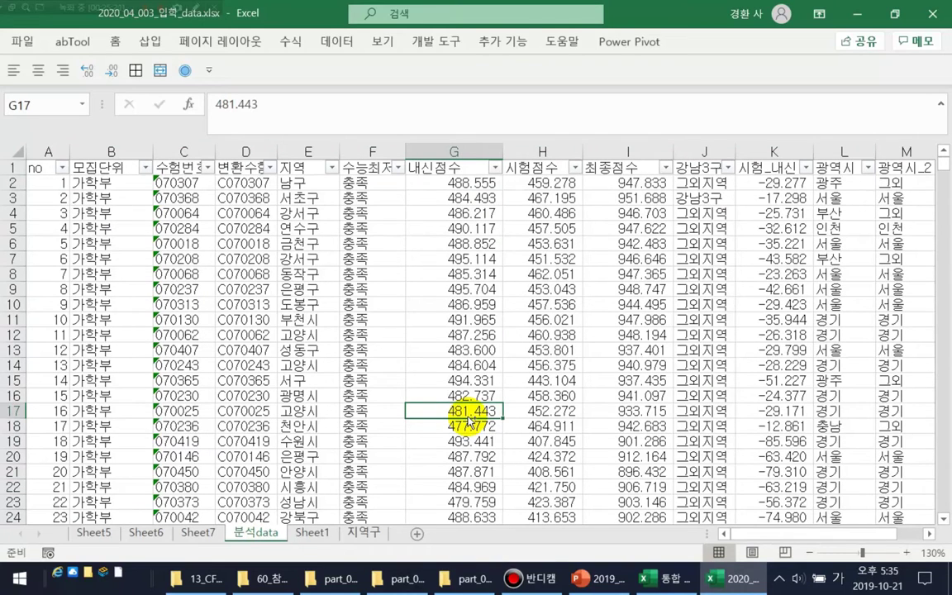
{"action": "key", "text": "ctrl+a"}
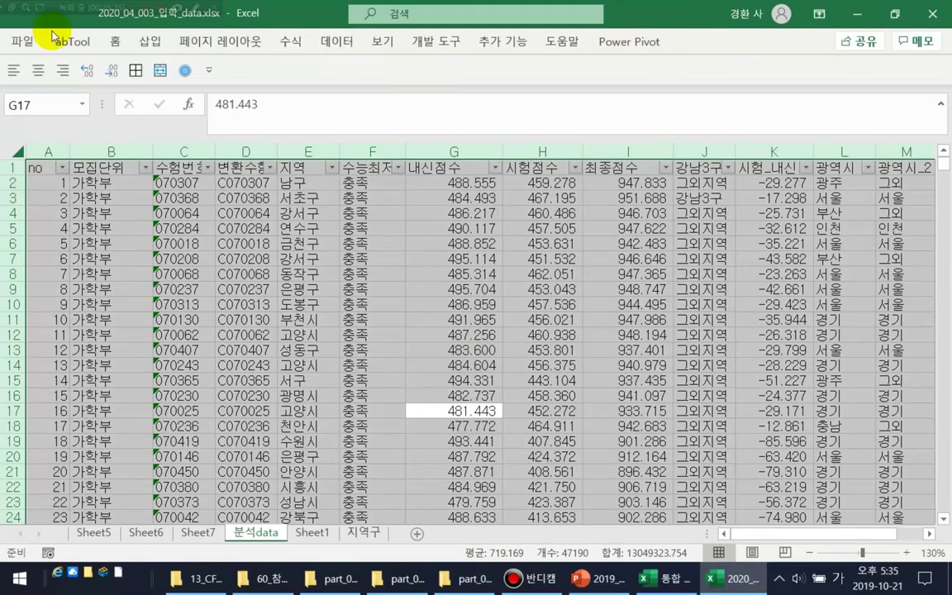
{"action": "left_click", "coordinate": [147, 46]}
{"action": "left_click", "coordinate": [23, 91]}
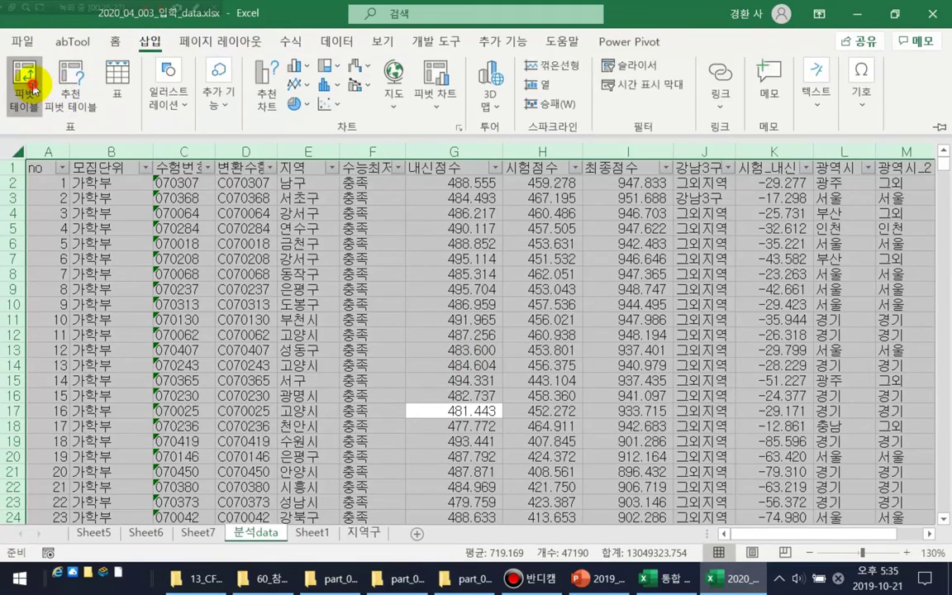
{"action": "left_click", "coordinate": [461, 395]}
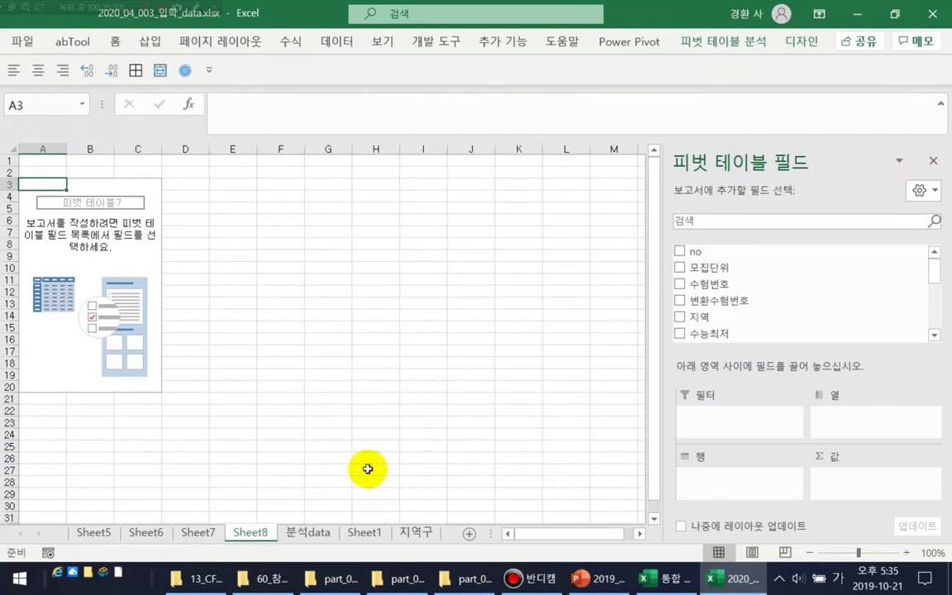
- Rename the new pivot table sheet as 지역고려
{"action": "double_click", "coordinate": [261, 533]}
{"action": "left_click_drag", "start_coordinate": [270, 535], "coordinate": [167, 536]}
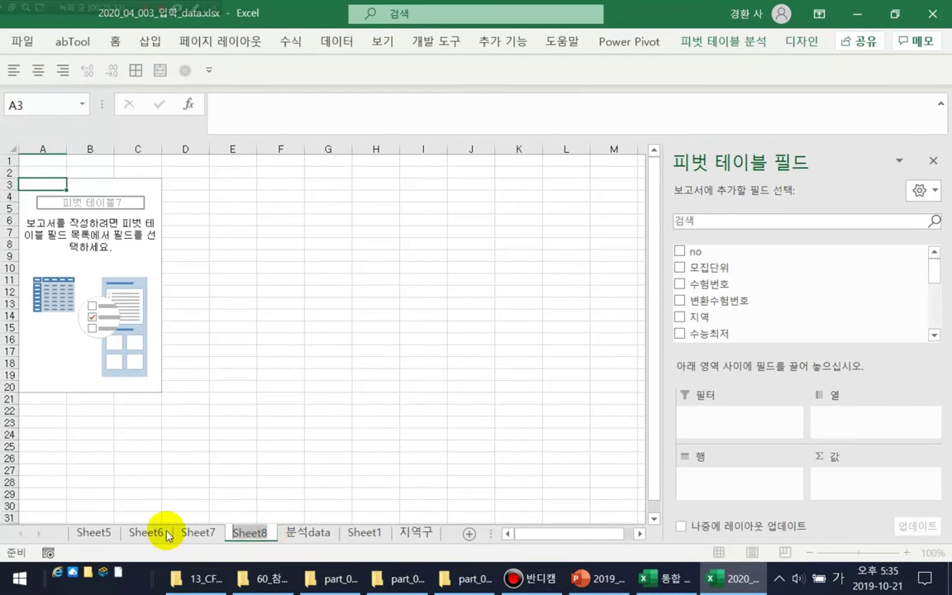
{"action": "type", "text": "ㅈㅣㅇㅕㄱ"}
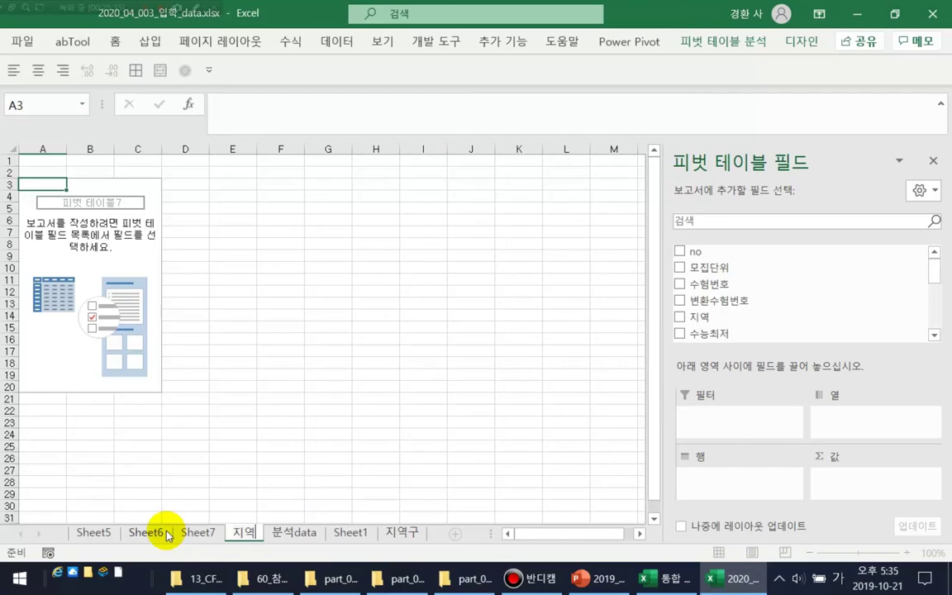
{"action": "type", "text": "ㄱㅗ"}
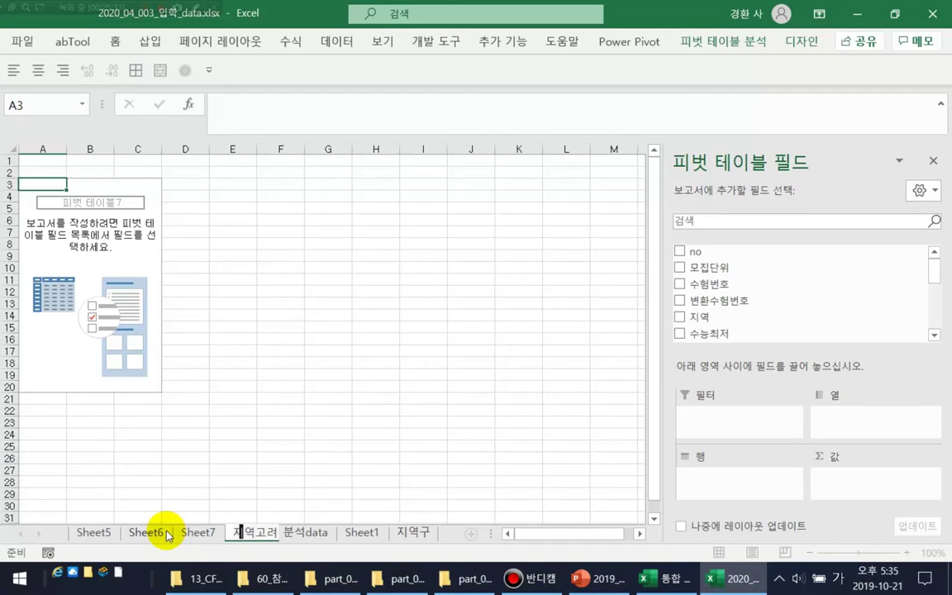
{"action": "type", "text": "ㄹㅕ"}
{"action": "key", "text": "Return"}
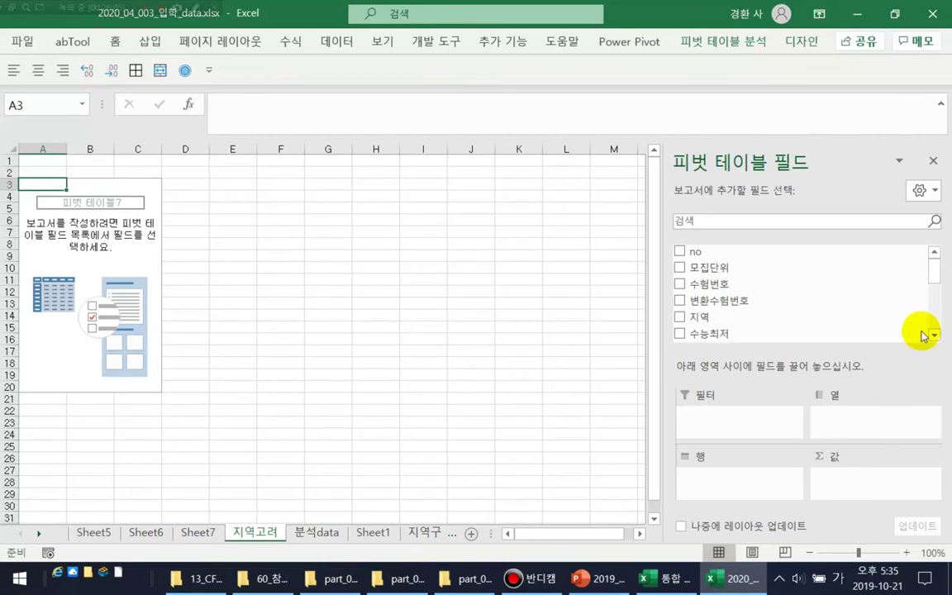
- Place 최종점수 in the pivot table's rows and also in its values as a count
{"action": "scroll", "coordinate": [917, 330], "scroll_direction": "down", "scroll_amount": 2}
{"action": "scroll", "coordinate": [926, 328], "scroll_direction": "down", "scroll_amount": 2}
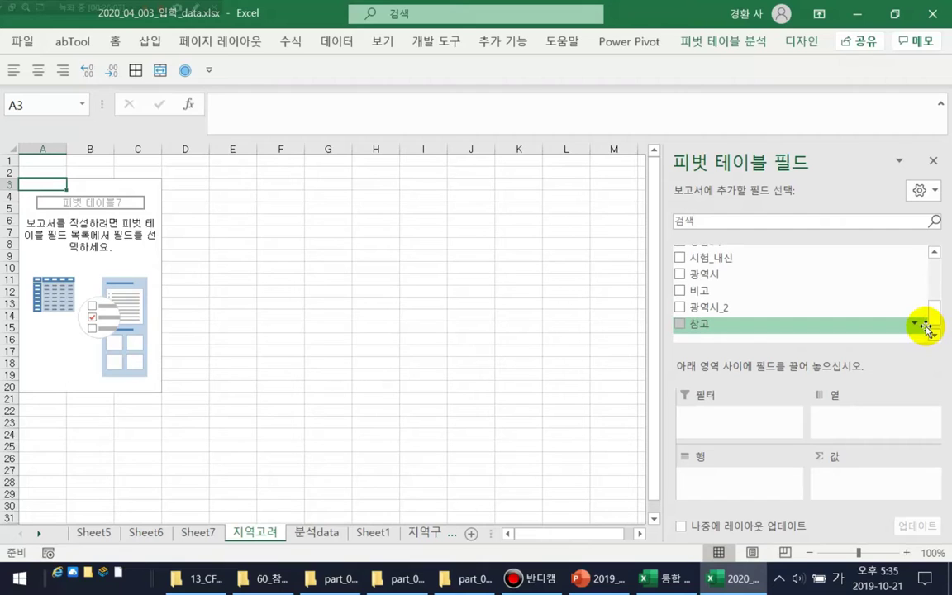
{"action": "scroll", "coordinate": [922, 325], "scroll_direction": "up", "scroll_amount": 1}
{"action": "left_click_drag", "start_coordinate": [865, 270], "coordinate": [753, 484]}
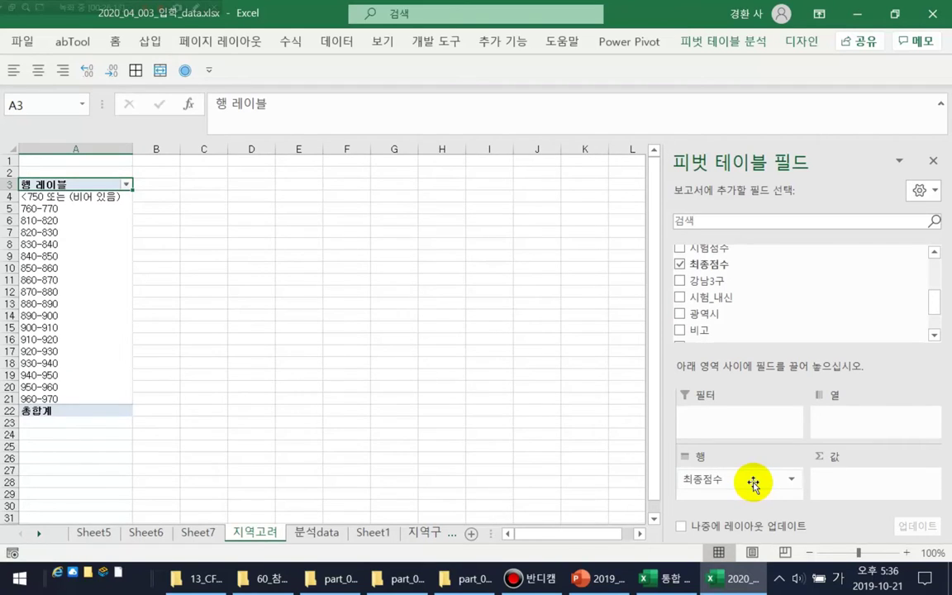
{"action": "left_click_drag", "start_coordinate": [753, 484], "coordinate": [864, 494]}
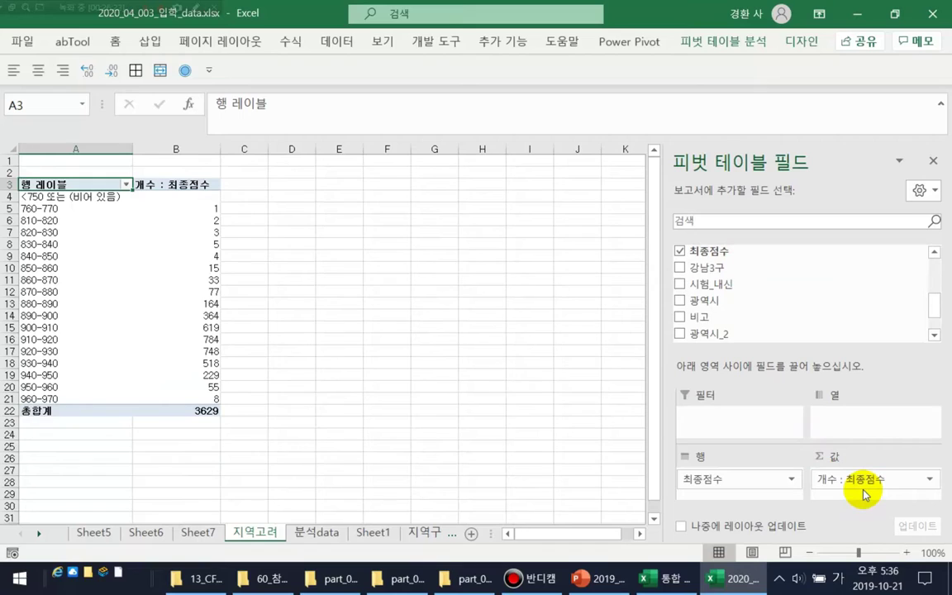
{"action": "key", "text": "Right"}
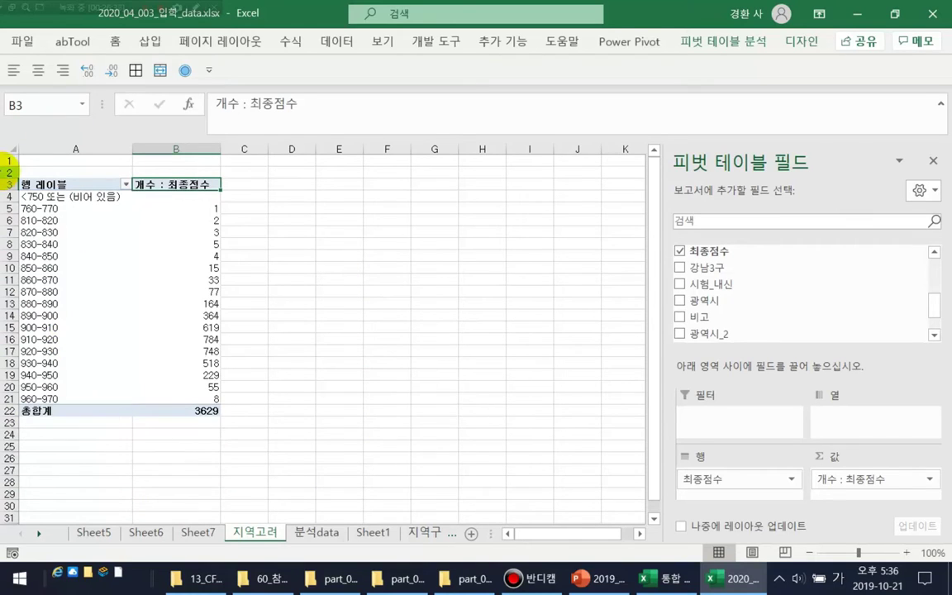
- Ungroup the 최종점수 row labels so the pivot table lists each score individually
{"action": "left_click", "coordinate": [61, 210]}
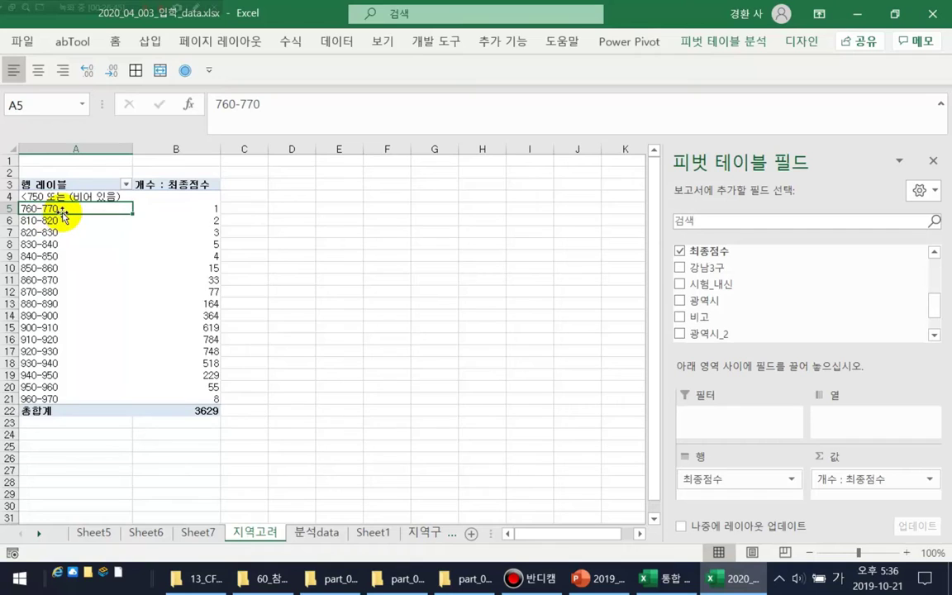
{"action": "right_click", "coordinate": [64, 208]}
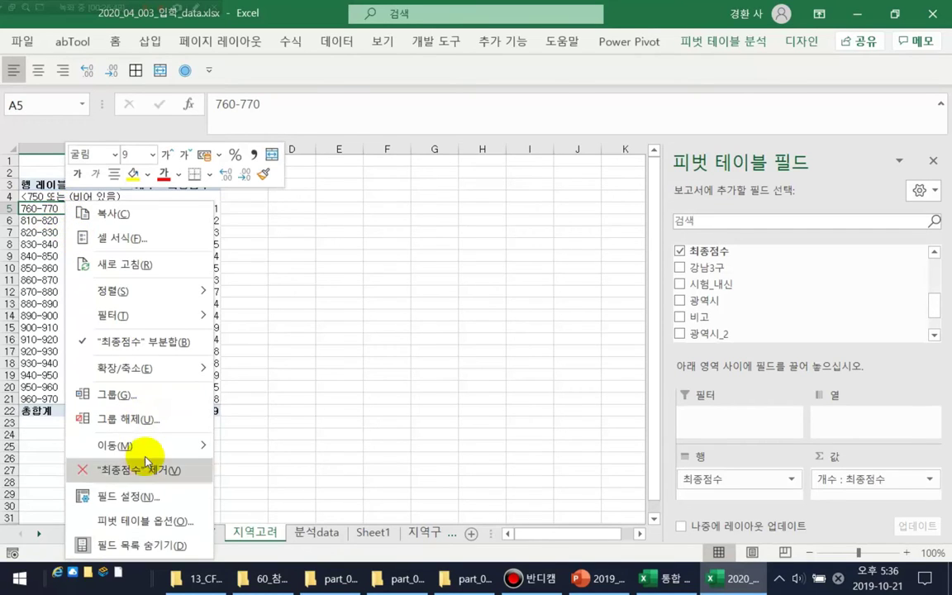
{"action": "left_click", "coordinate": [150, 427]}
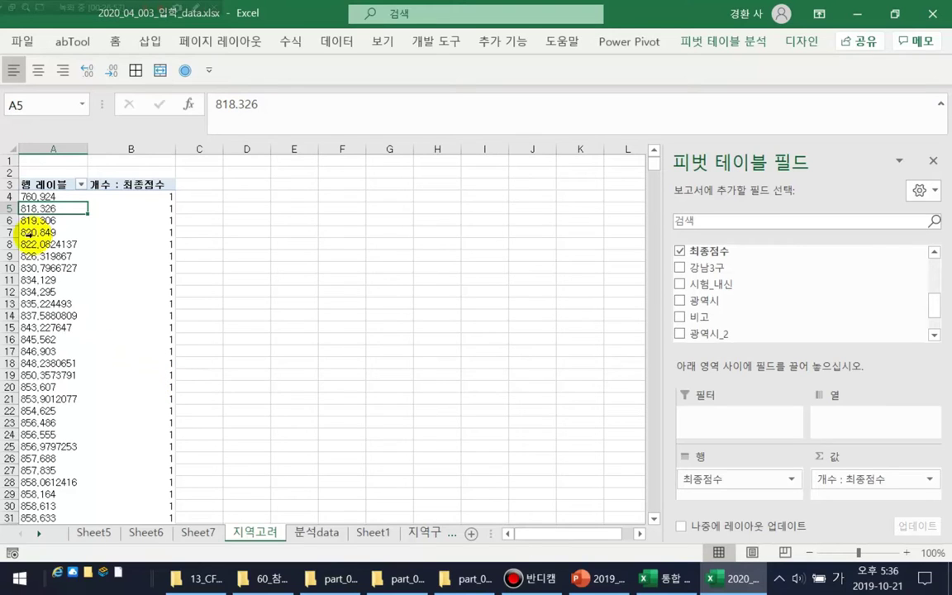
- Examine the individual 최종점수 row labels and the count beside each one
{"action": "left_click", "coordinate": [159, 229]}
{"action": "left_click", "coordinate": [47, 244]}
{"action": "left_click", "coordinate": [165, 254]}
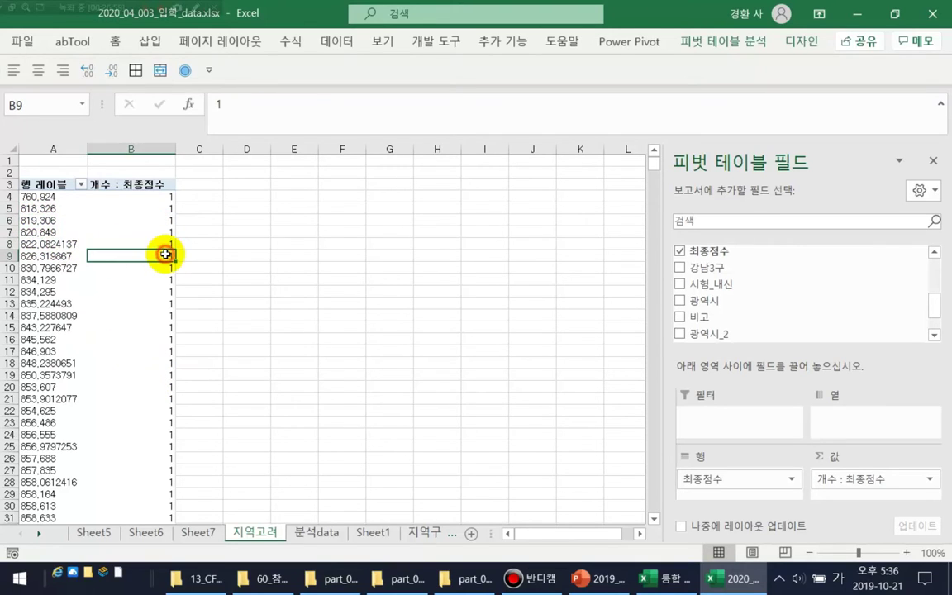
{"action": "left_click_drag", "start_coordinate": [27, 316], "coordinate": [98, 315]}
{"action": "left_click", "coordinate": [139, 316]}
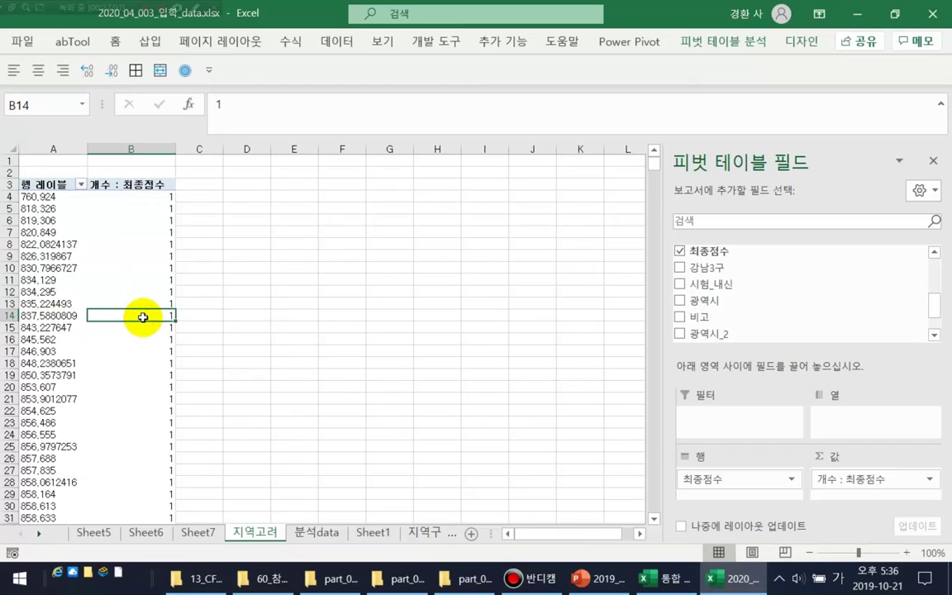
{"action": "left_click", "coordinate": [50, 233]}
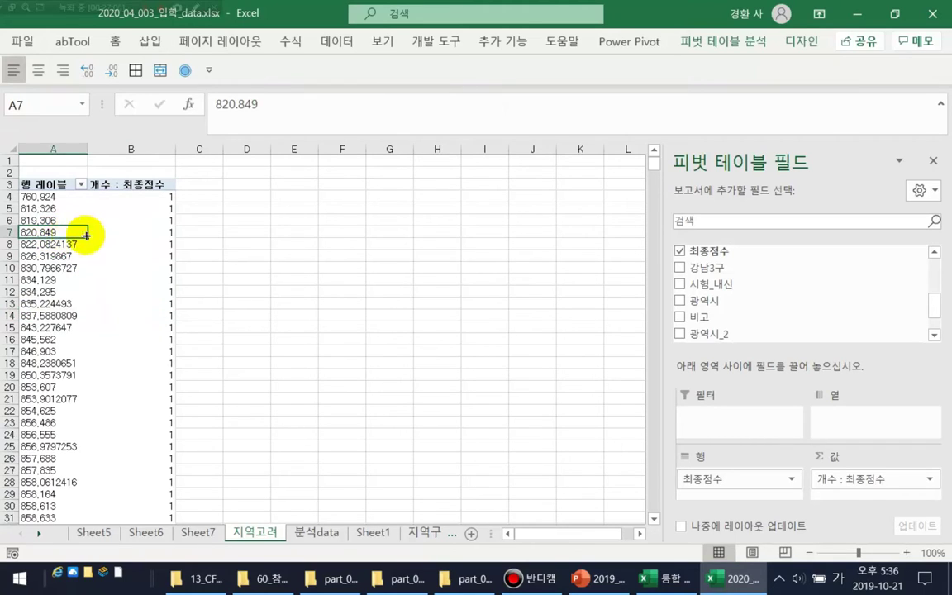
{"action": "mouse_move", "coordinate": [170, 235]}
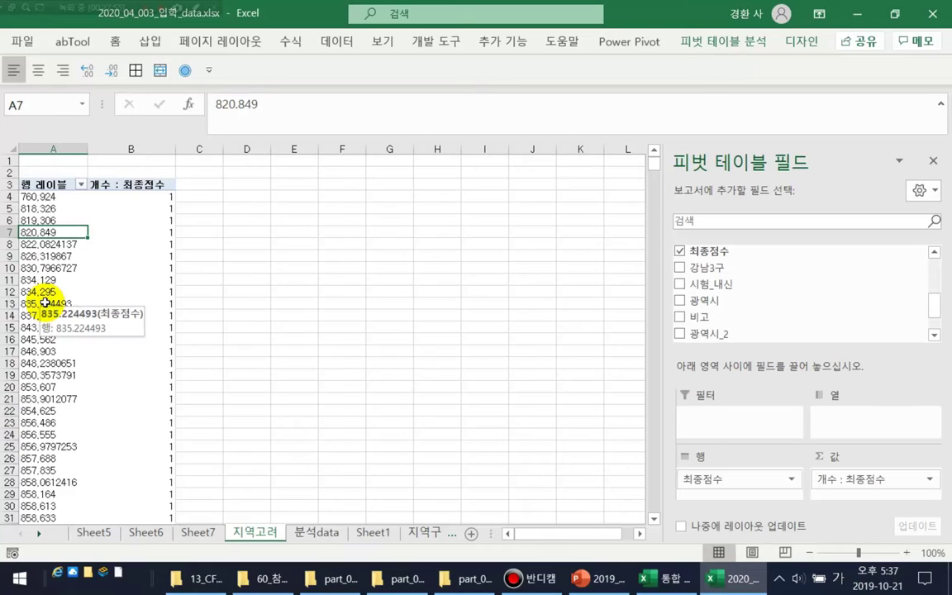
- Group the 최종점수 row labels from 700 to 1000 in intervals of 20
{"action": "left_click", "coordinate": [55, 226]}
{"action": "left_click", "coordinate": [56, 230]}
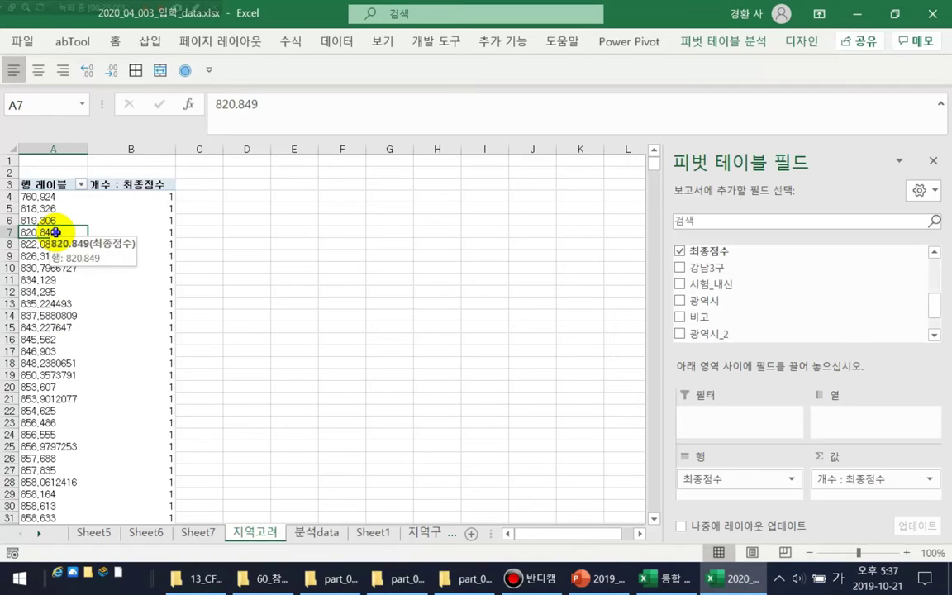
{"action": "right_click", "coordinate": [56, 234]}
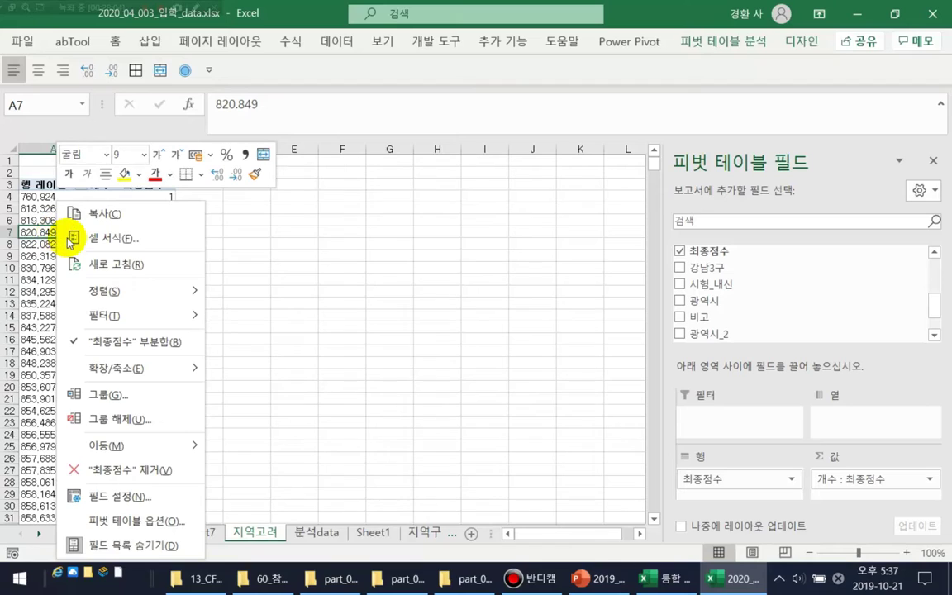
{"action": "left_click", "coordinate": [141, 397]}
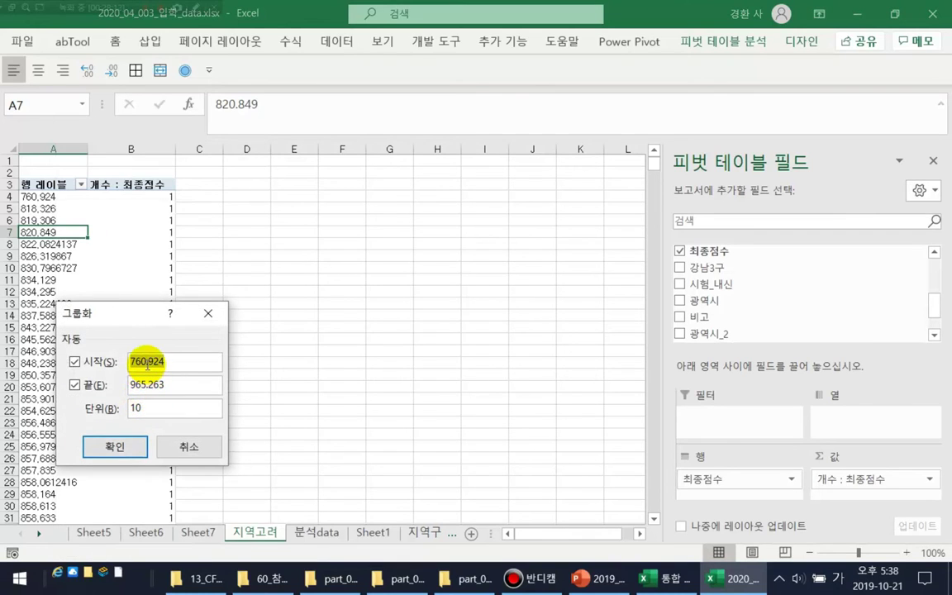
{"action": "left_click", "coordinate": [146, 387]}
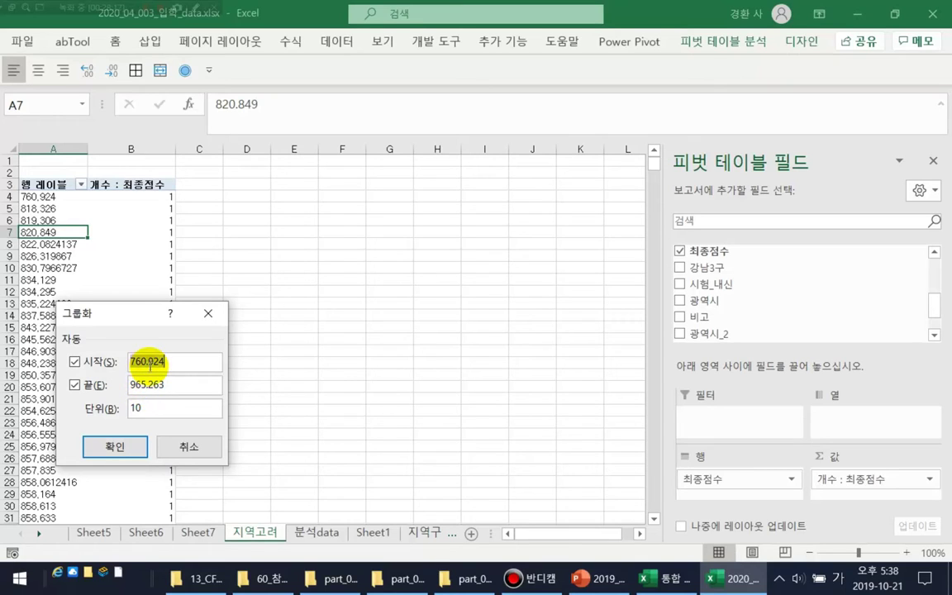
{"action": "left_click", "coordinate": [73, 363]}
{"action": "type", "text": "700"}
{"action": "left_click_drag", "start_coordinate": [180, 383], "coordinate": [99, 395]}
{"action": "type", "text": "1000"}
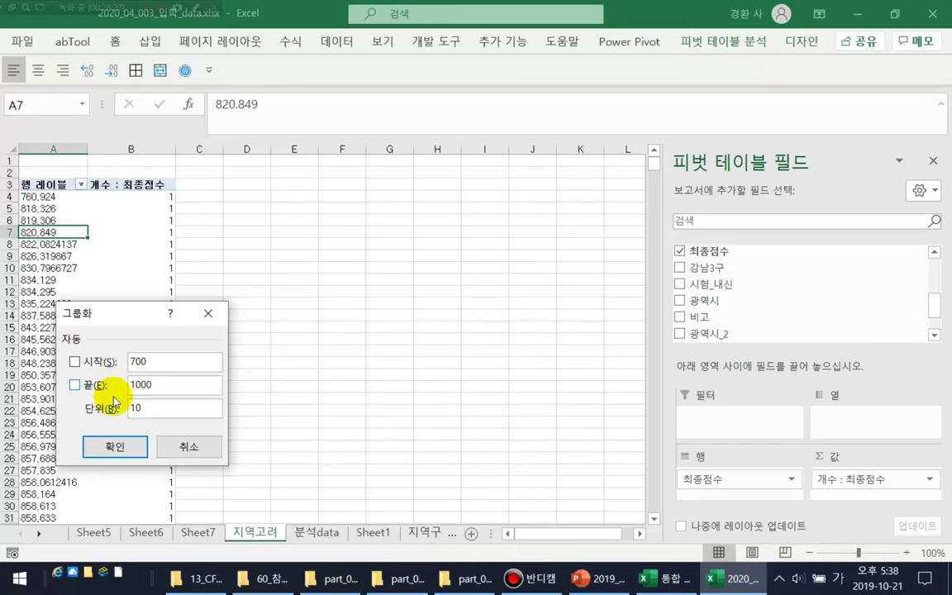
{"action": "left_click_drag", "start_coordinate": [153, 406], "coordinate": [99, 406]}
{"action": "type", "text": "20"}
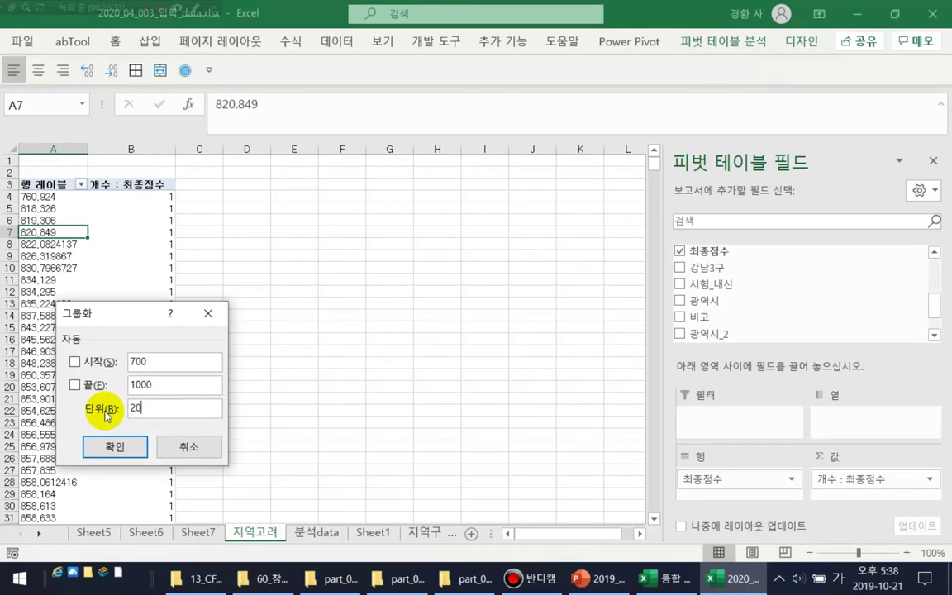
{"action": "left_click", "coordinate": [113, 445]}
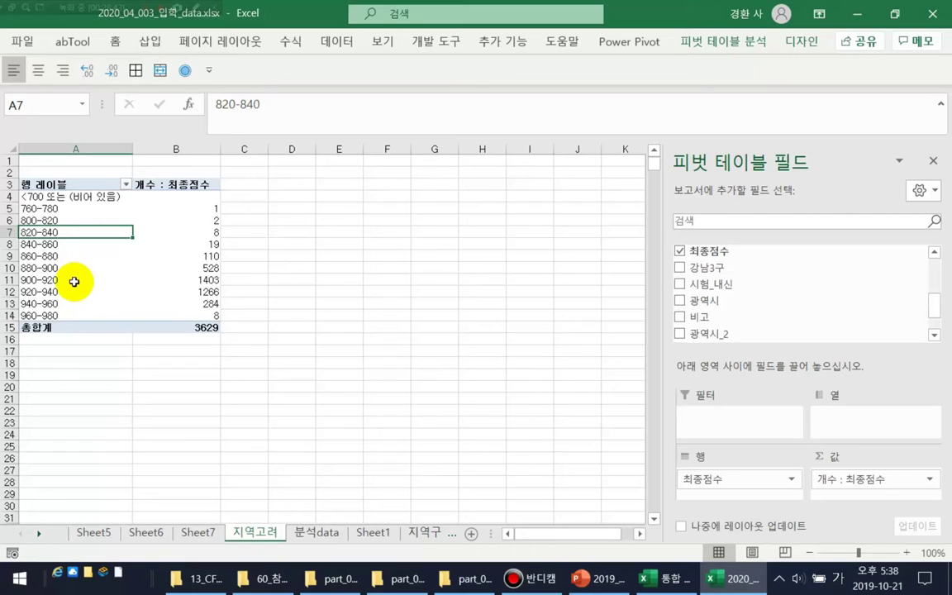
- Change the 최종점수 grouping interval to 10, keeping the 700 to 1000 range
{"action": "left_click_drag", "start_coordinate": [74, 279], "coordinate": [73, 287]}
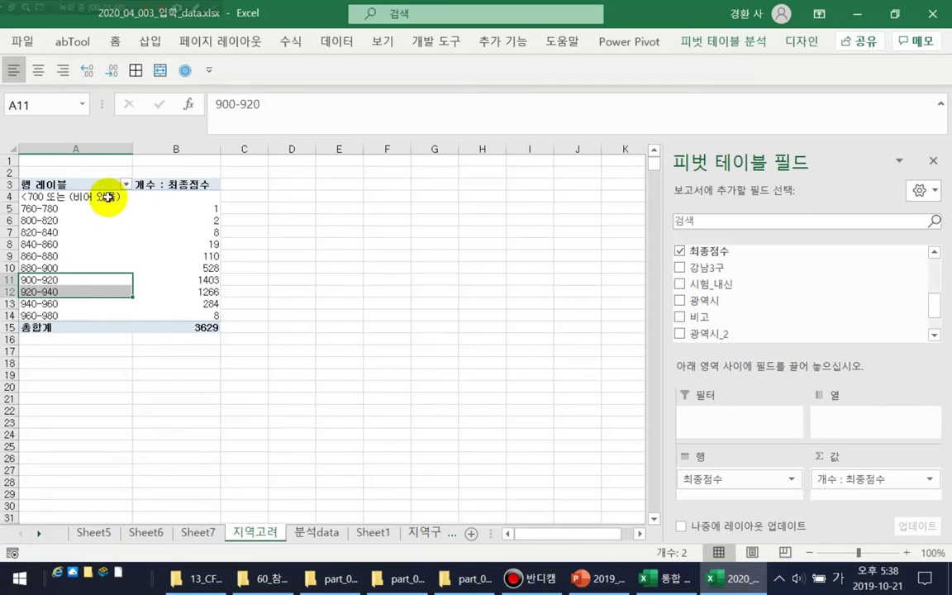
{"action": "left_click", "coordinate": [70, 206]}
{"action": "right_click", "coordinate": [73, 214]}
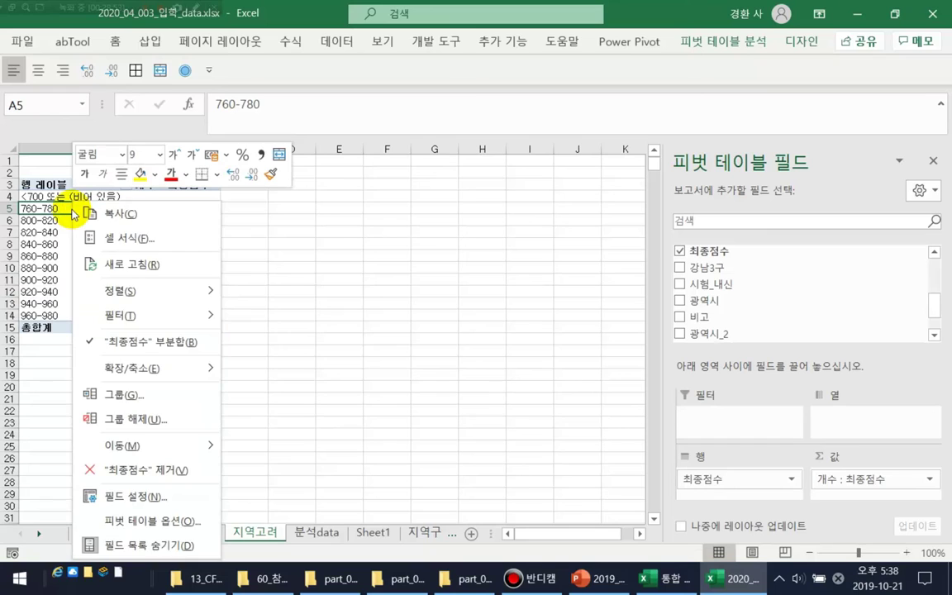
{"action": "left_click", "coordinate": [107, 395]}
{"action": "left_click", "coordinate": [125, 412]}
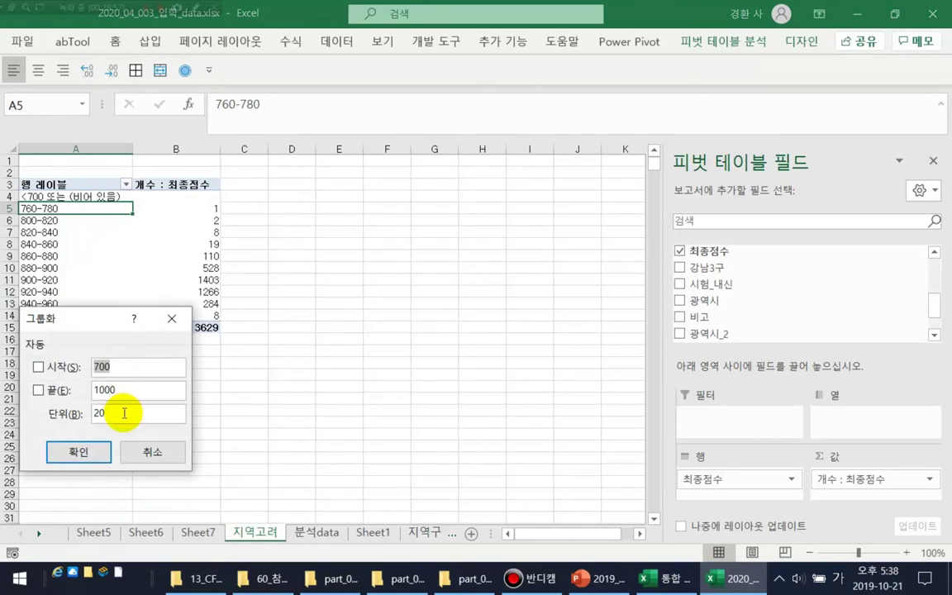
{"action": "key", "text": "BackSpace"}
{"action": "key", "text": "BackSpace"}
{"action": "type", "text": "10"}
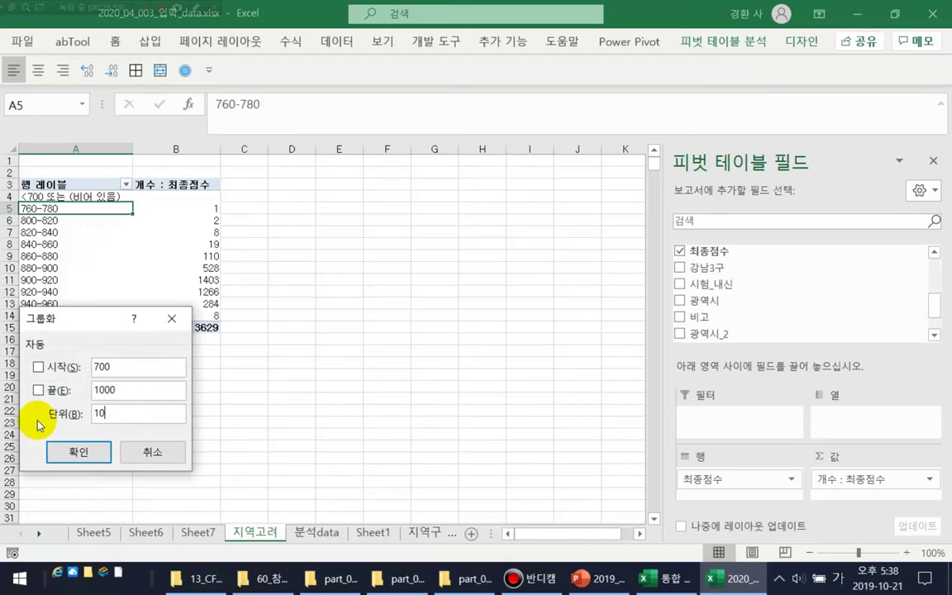
{"action": "left_click", "coordinate": [79, 451]}
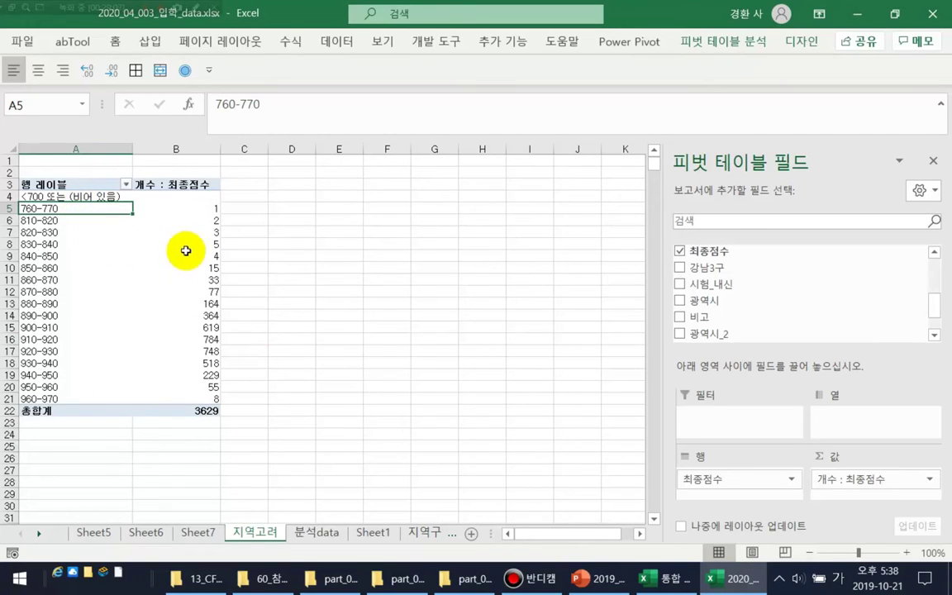
- Check the combined applicant counts of the score bands from 760 to 880 and of those from 950 to 970
{"action": "left_click_drag", "start_coordinate": [210, 290], "coordinate": [212, 219]}
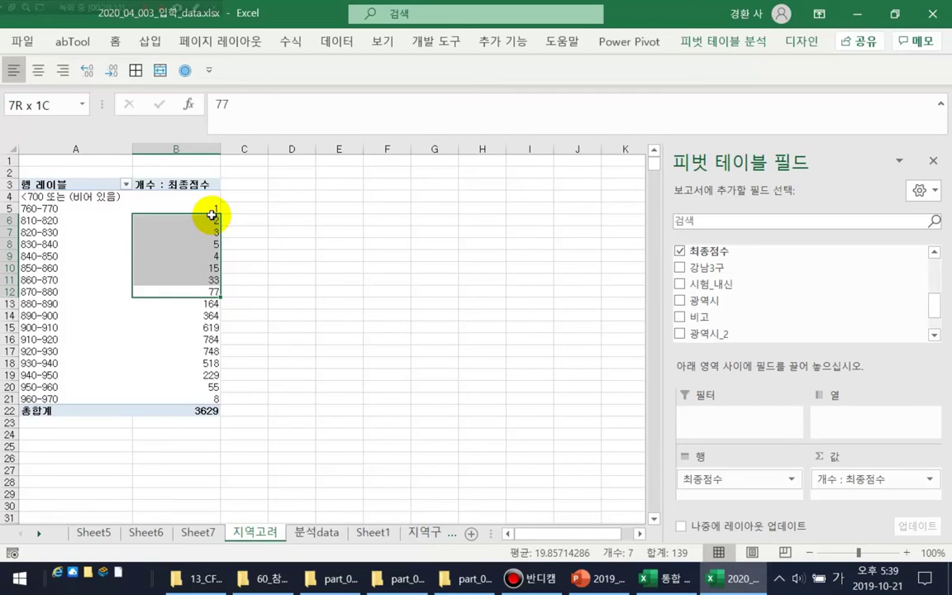
{"action": "left_click_drag", "start_coordinate": [212, 214], "coordinate": [212, 214]}
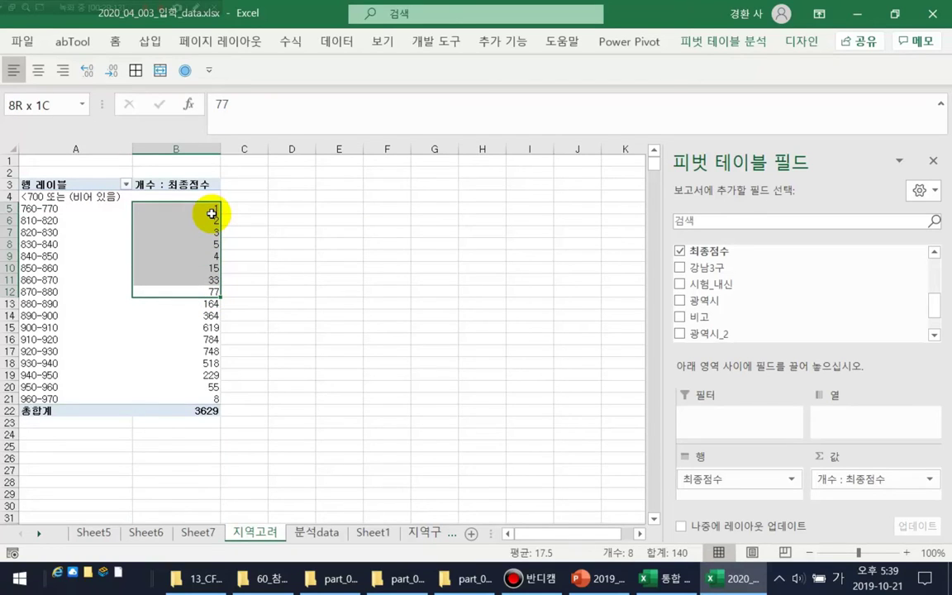
{"action": "left_click", "coordinate": [211, 289]}
{"action": "left_click_drag", "start_coordinate": [211, 273], "coordinate": [217, 208]}
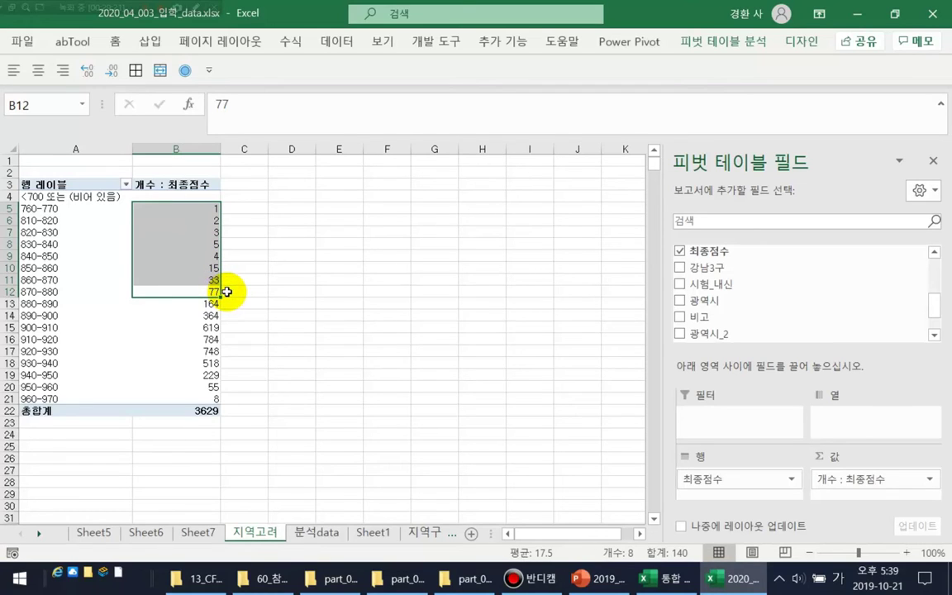
{"action": "left_click", "coordinate": [233, 291]}
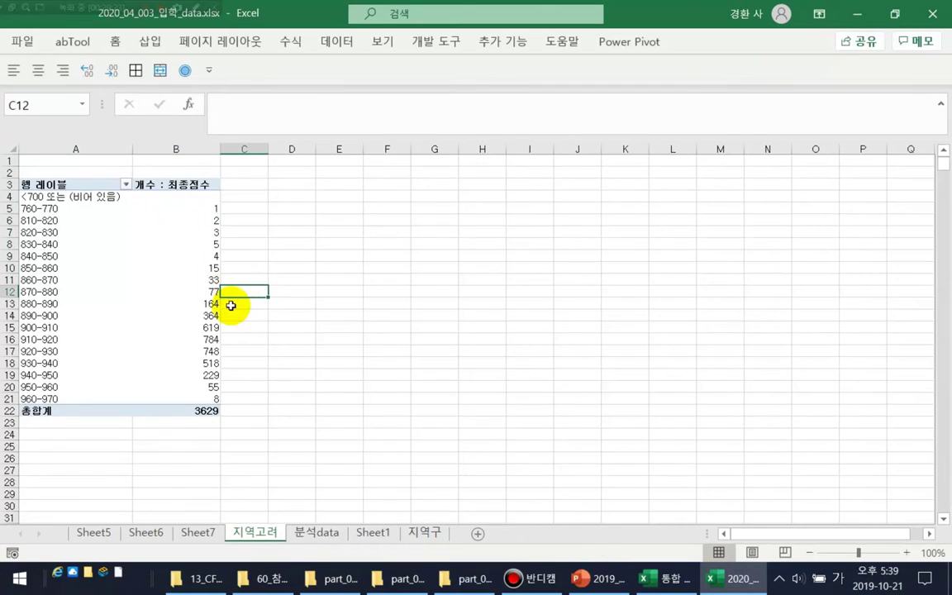
{"action": "left_click_drag", "start_coordinate": [217, 386], "coordinate": [208, 396]}
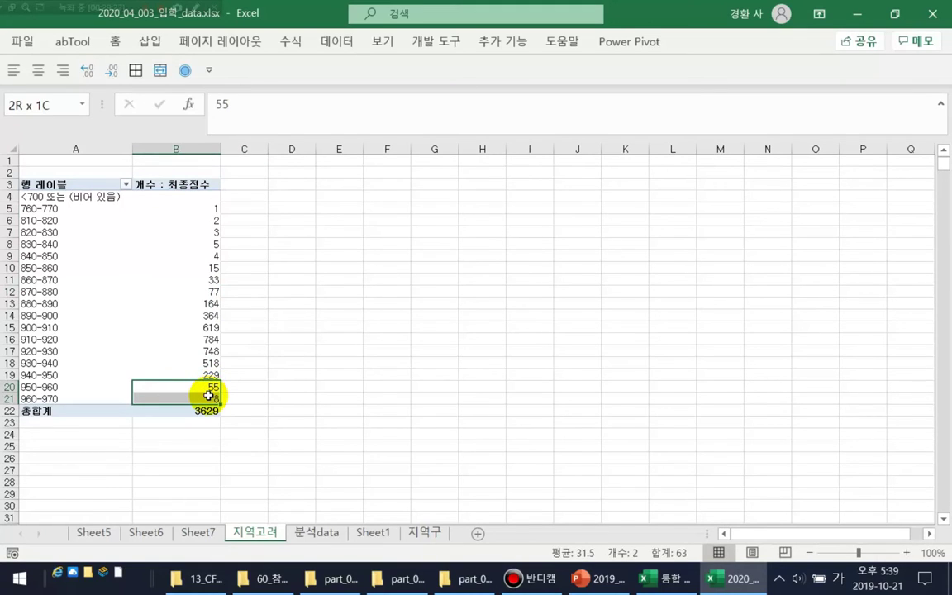
{"action": "left_click_drag", "start_coordinate": [210, 290], "coordinate": [210, 206]}
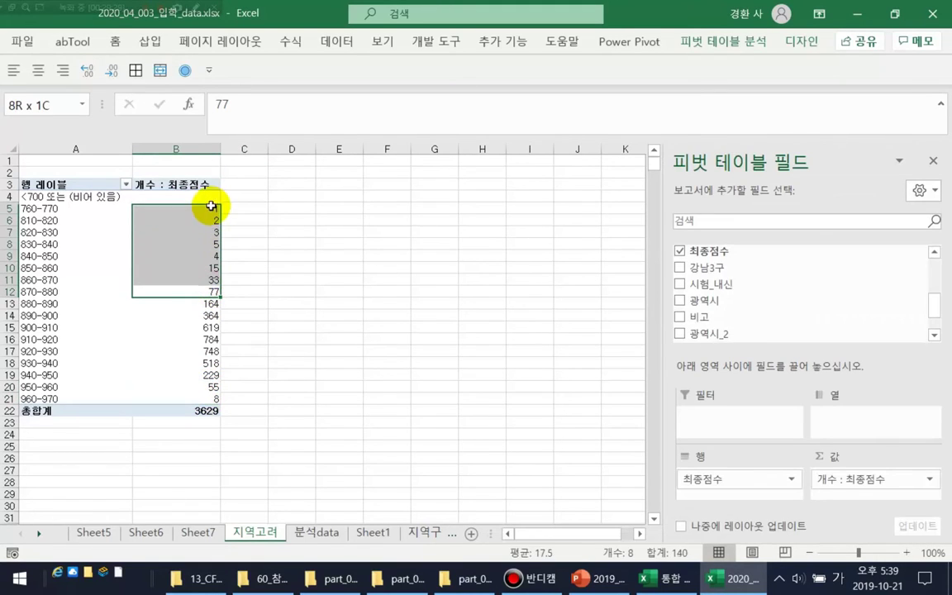
{"action": "left_click", "coordinate": [251, 283]}
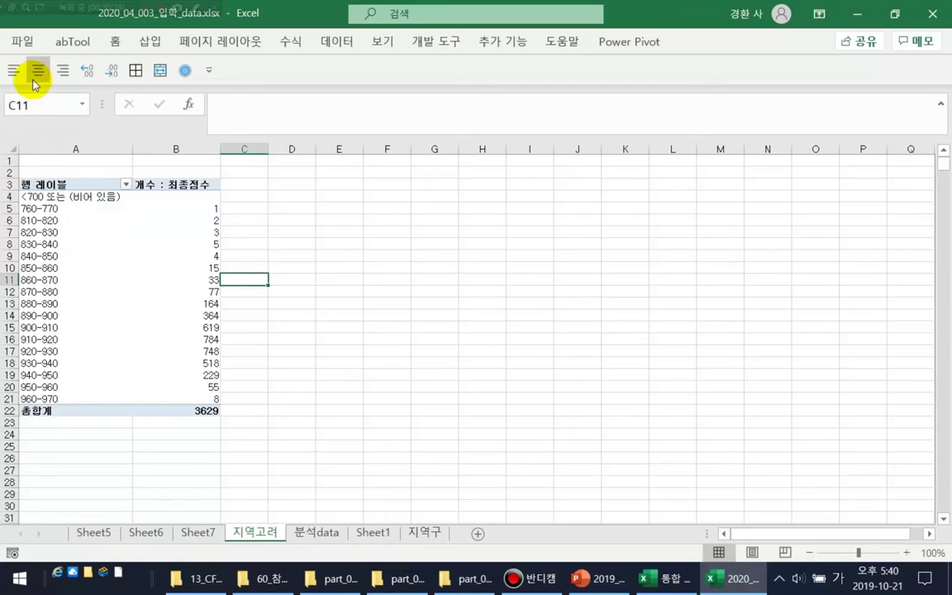
- Filter the "<700 또는 (비어 있음)" item out of the pivot table's row labels
{"action": "left_click", "coordinate": [125, 185]}
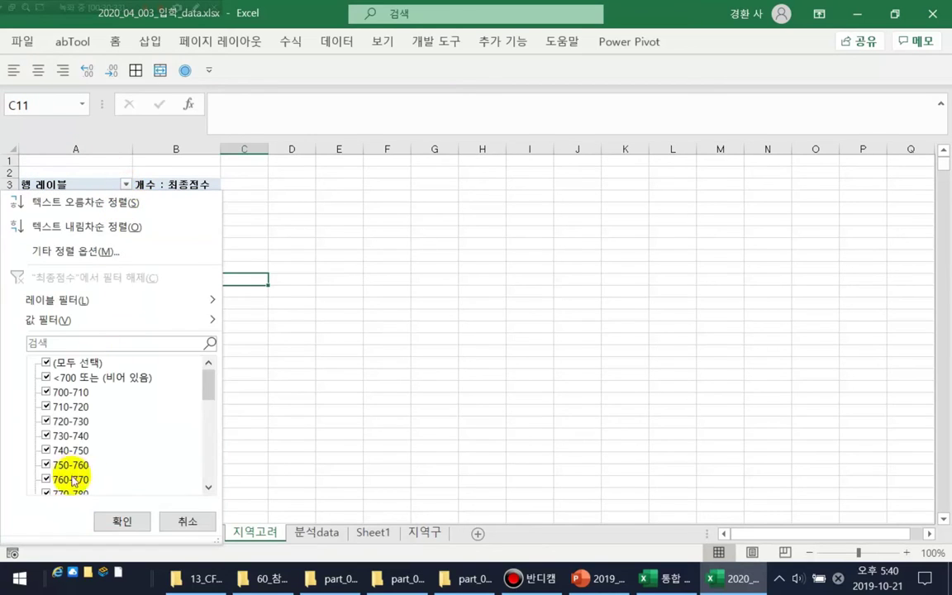
{"action": "scroll", "coordinate": [90, 430], "scroll_direction": "down", "scroll_amount": 1}
{"action": "scroll", "coordinate": [89, 428], "scroll_direction": "up", "scroll_amount": 1}
{"action": "left_click", "coordinate": [46, 377]}
{"action": "left_click", "coordinate": [116, 517]}
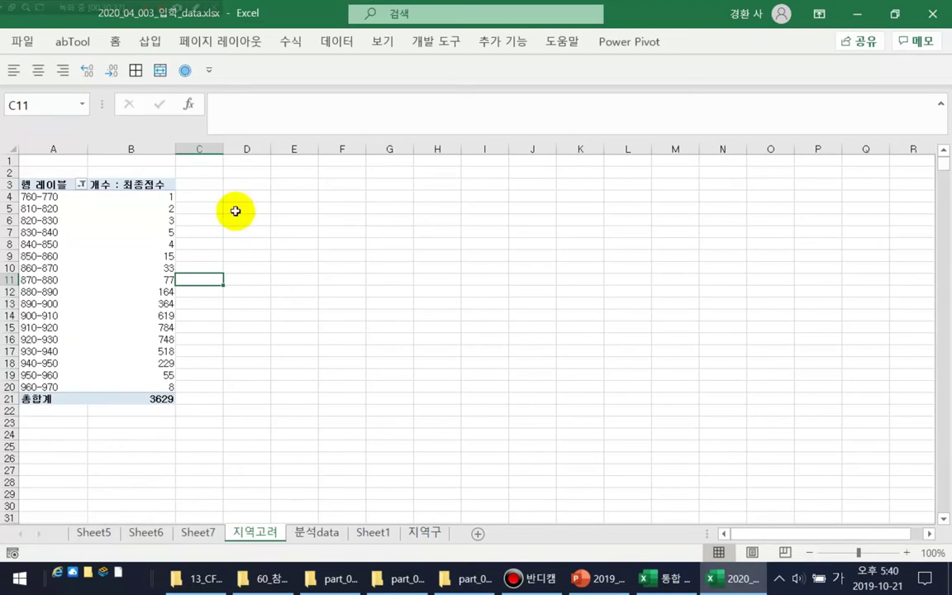
- Add the 광역시 field to the pivot table's columns
{"action": "left_click", "coordinate": [129, 235]}
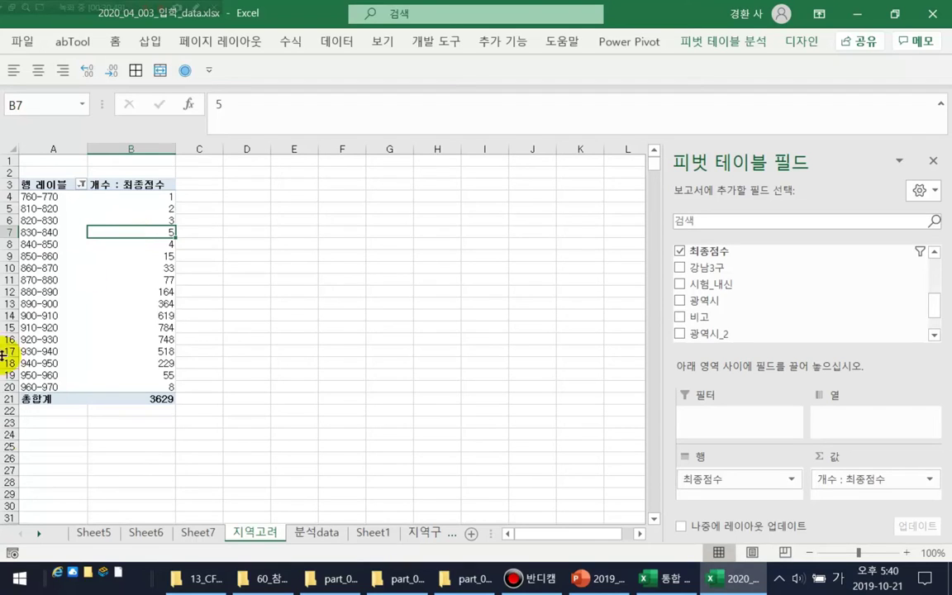
{"action": "left_click_drag", "start_coordinate": [942, 306], "coordinate": [937, 328]}
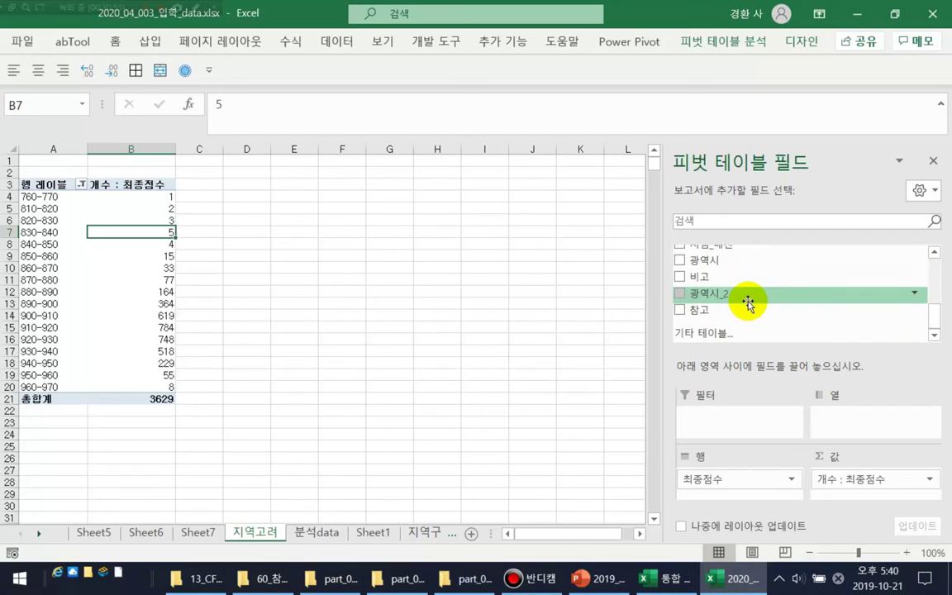
{"action": "left_click_drag", "start_coordinate": [747, 261], "coordinate": [842, 419]}
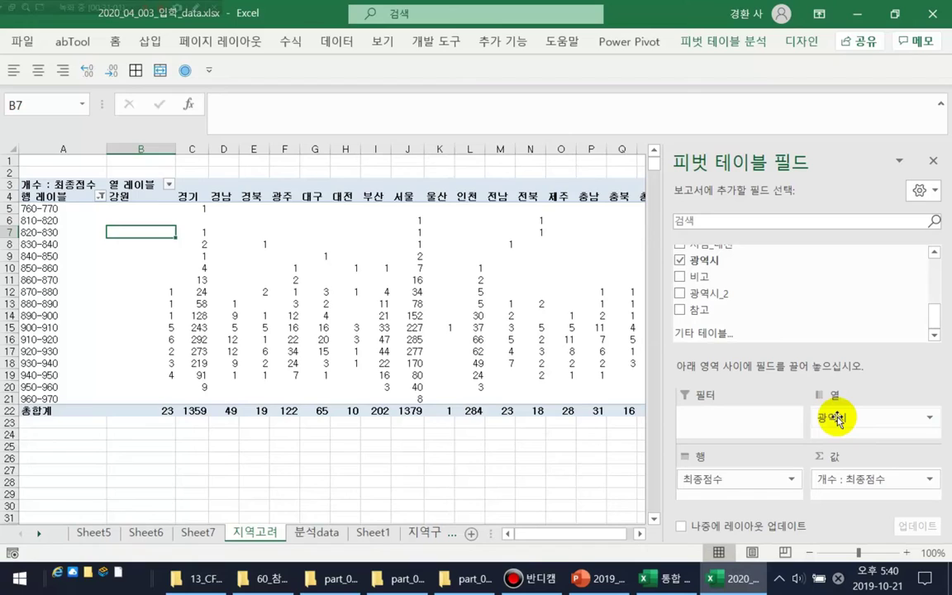
- Try 광역시 as a row field below and above 최종점수, and return it to the columns
{"action": "left_click_drag", "start_coordinate": [836, 419], "coordinate": [749, 499]}
{"action": "left_click_drag", "start_coordinate": [863, 419], "coordinate": [737, 491]}
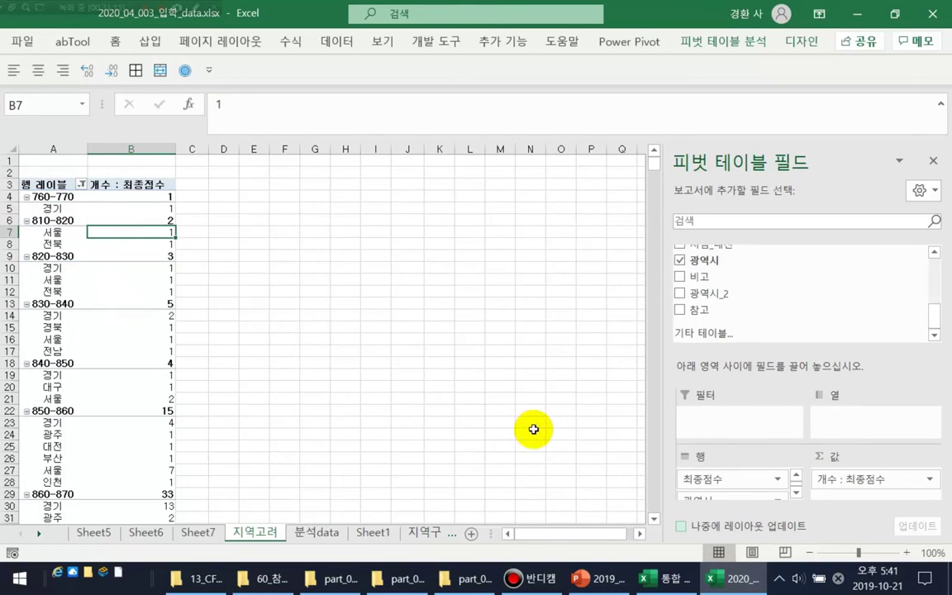
{"action": "left_click_drag", "start_coordinate": [740, 494], "coordinate": [727, 472]}
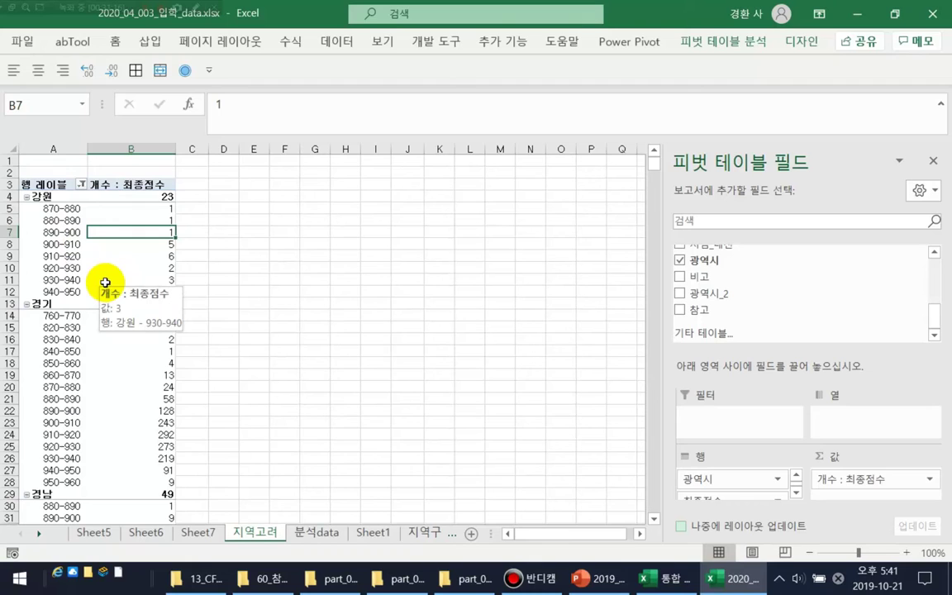
{"action": "left_click_drag", "start_coordinate": [721, 479], "coordinate": [860, 414]}
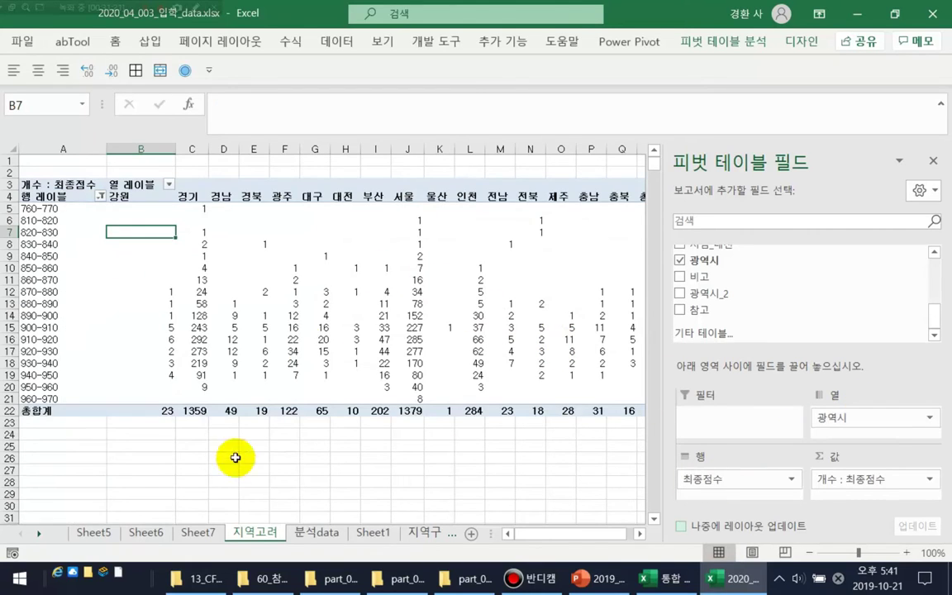
{"action": "left_click", "coordinate": [283, 468]}
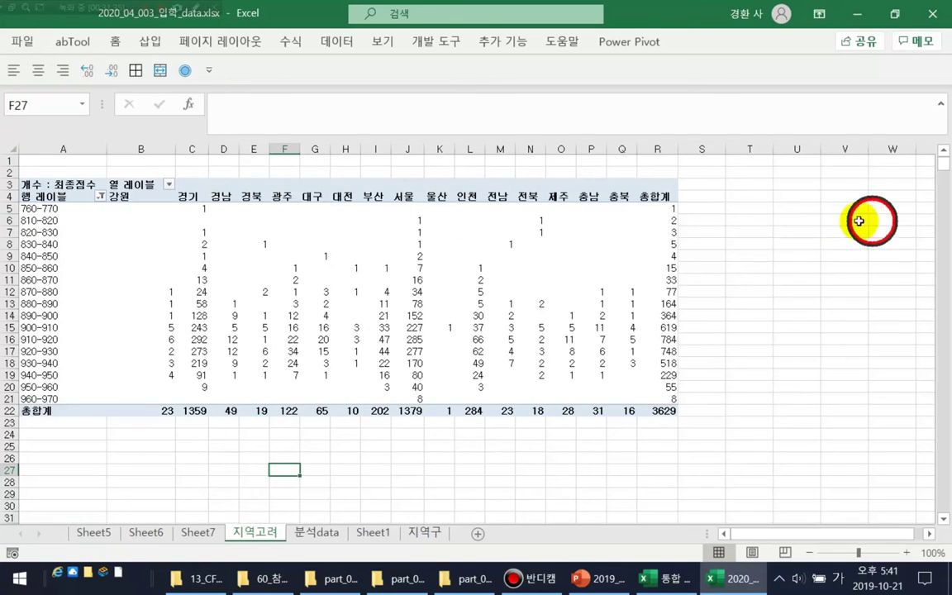
- Show the pivot table's 최종점수 count values as 열 합계 비율
{"action": "mouse_move", "coordinate": [170, 415]}
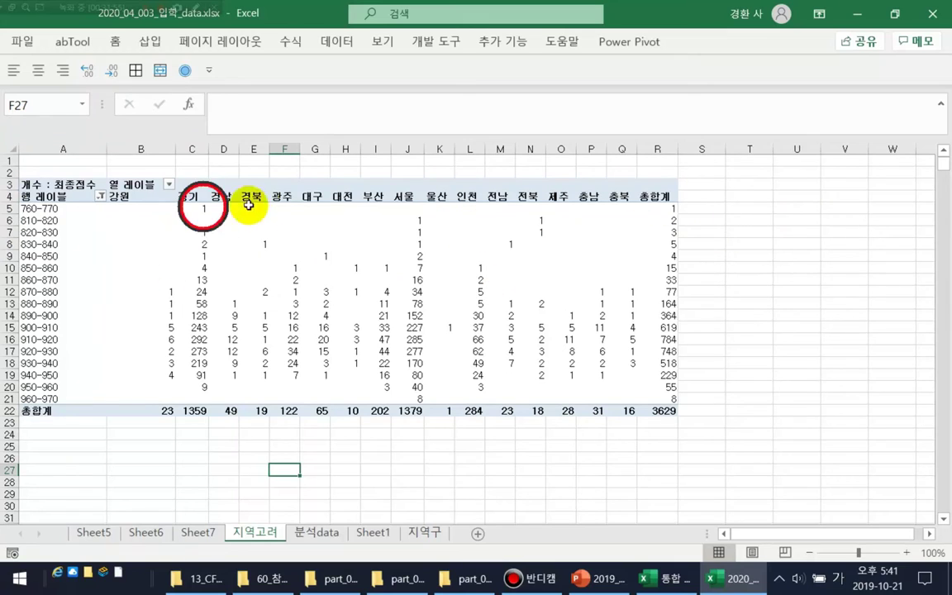
{"action": "mouse_move", "coordinate": [661, 269]}
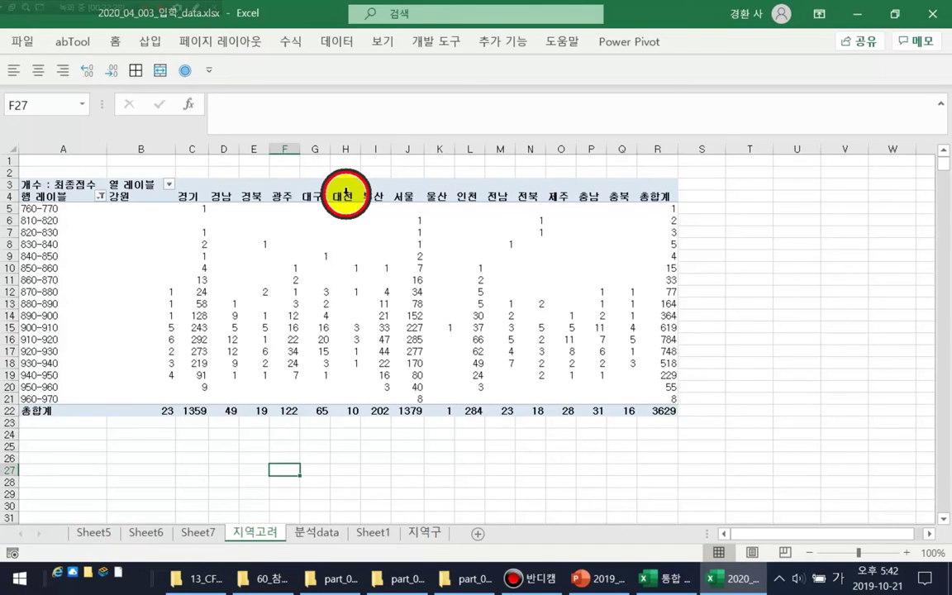
{"action": "left_click", "coordinate": [256, 264]}
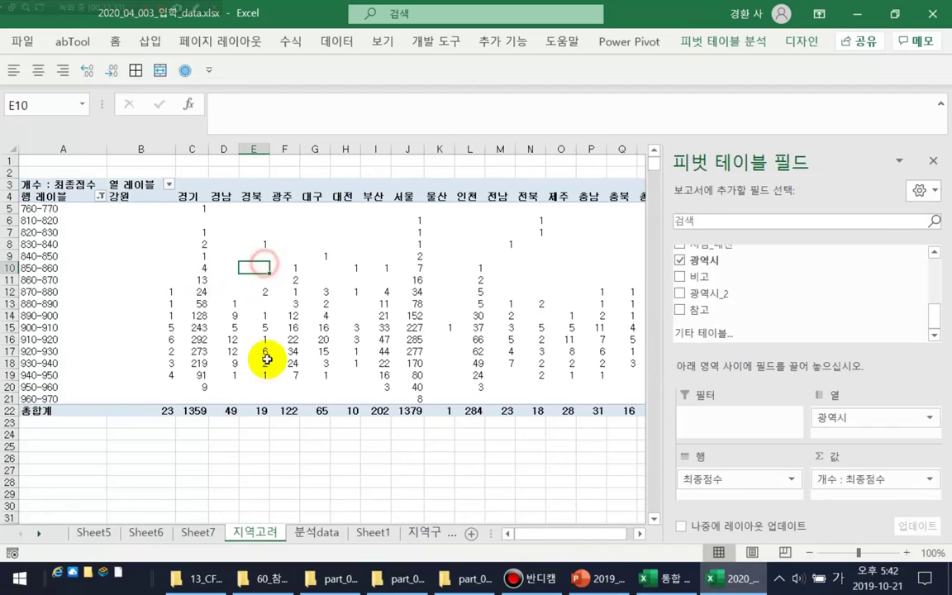
{"action": "left_click", "coordinate": [333, 314]}
{"action": "left_click", "coordinate": [333, 279]}
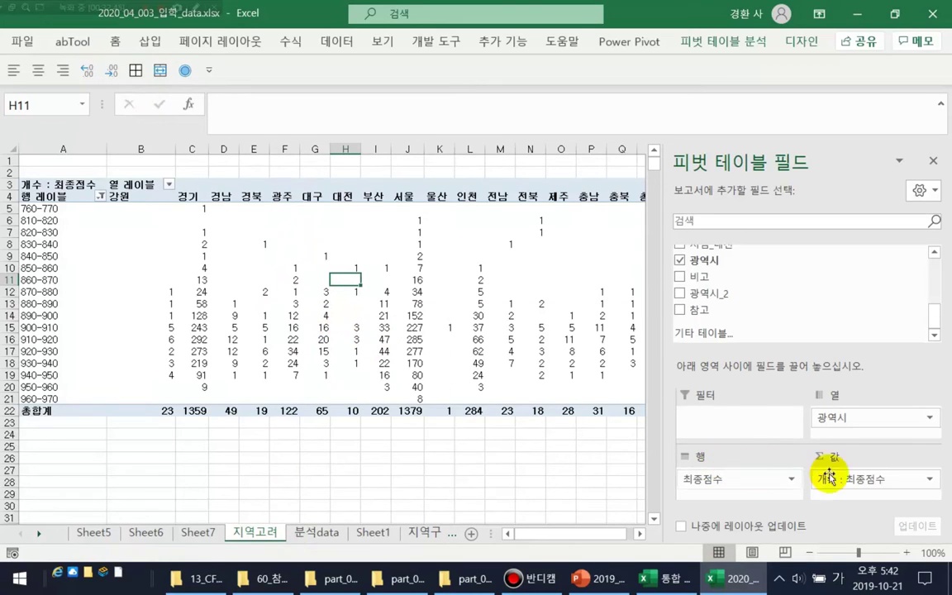
{"action": "left_click", "coordinate": [876, 479]}
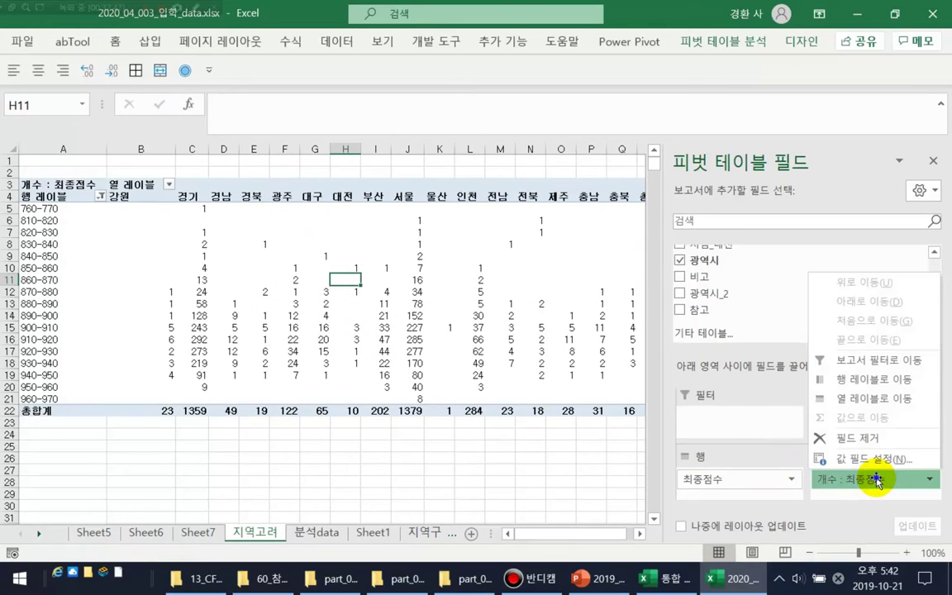
{"action": "left_click", "coordinate": [876, 480]}
{"action": "left_click", "coordinate": [876, 479]}
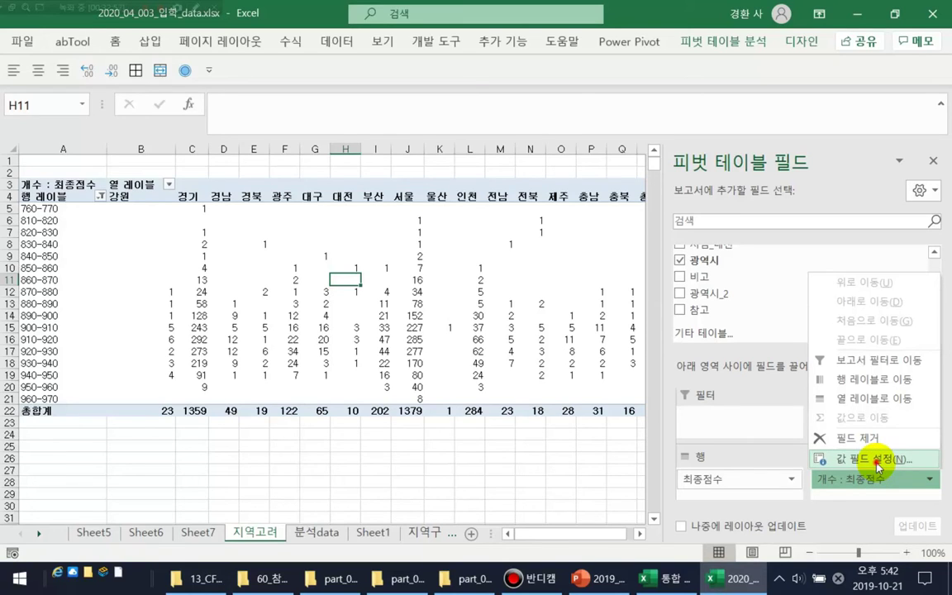
{"action": "left_click", "coordinate": [876, 460]}
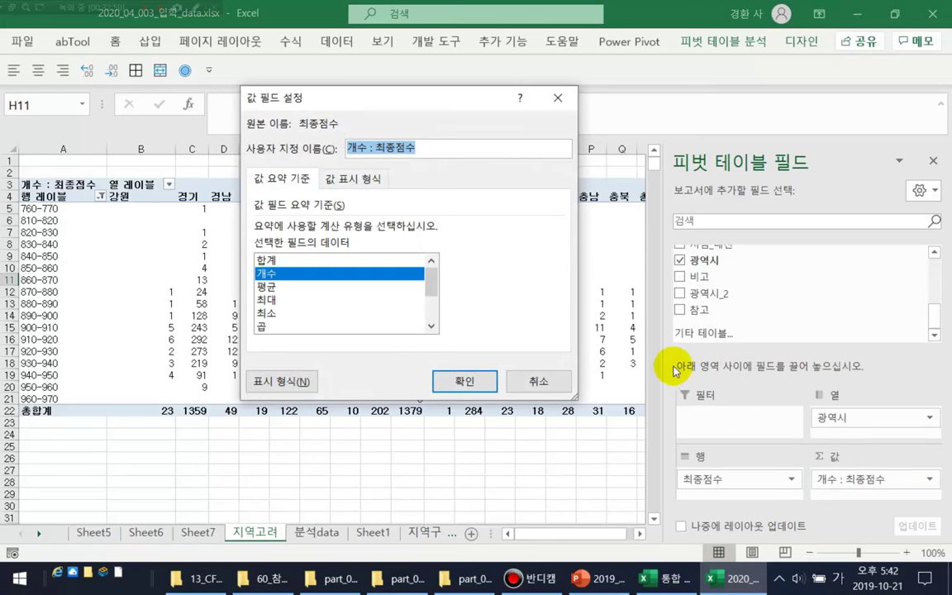
{"action": "left_click", "coordinate": [348, 180]}
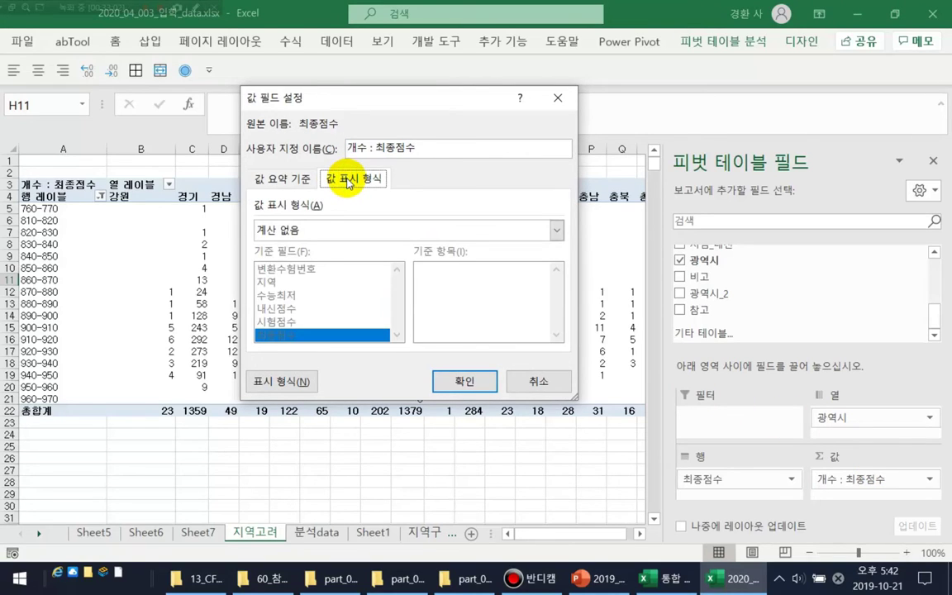
{"action": "left_click", "coordinate": [354, 232]}
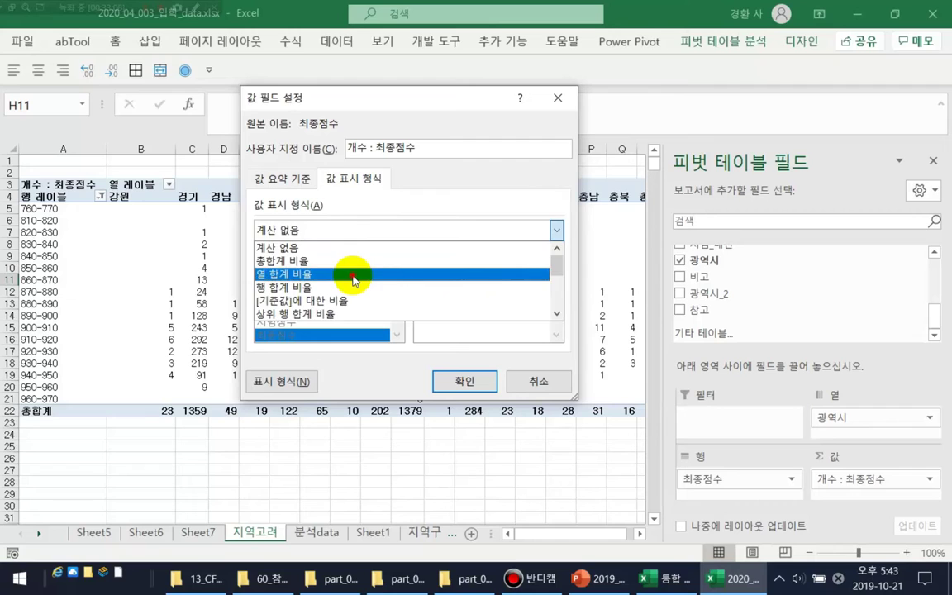
{"action": "left_click", "coordinate": [354, 279]}
{"action": "left_click", "coordinate": [466, 381]}
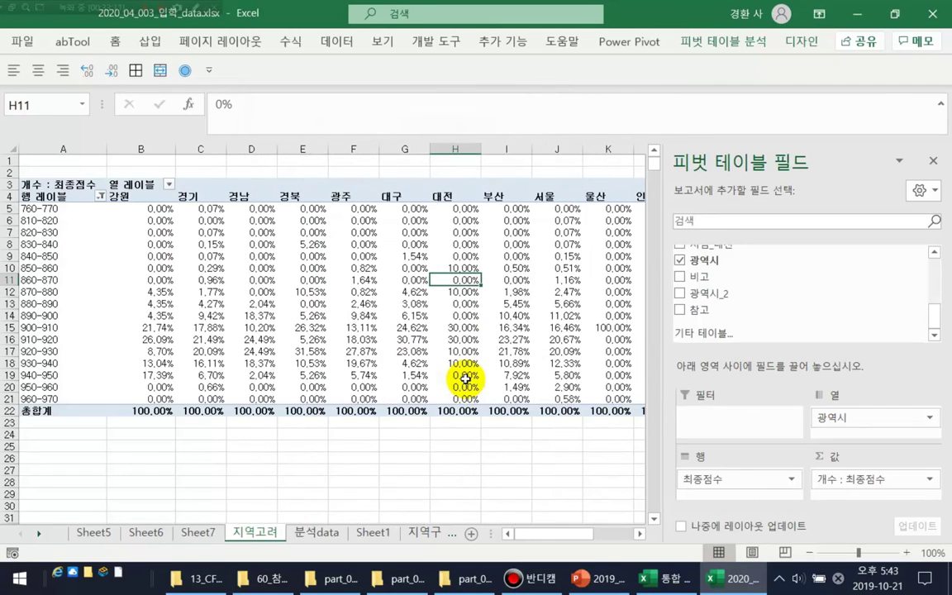
{"action": "left_click", "coordinate": [417, 455]}
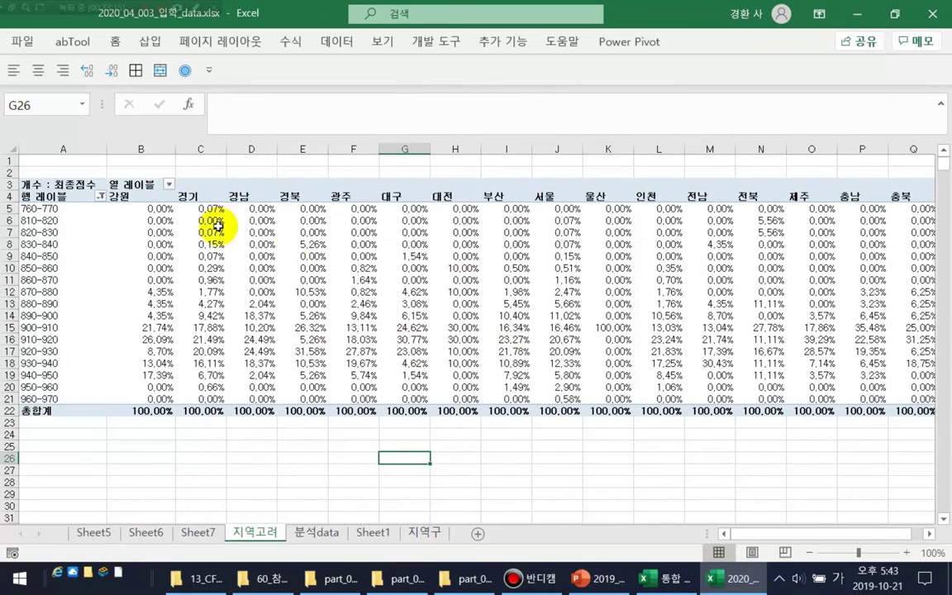
- Reduce the font size of columns B to R to 6
{"action": "left_click_drag", "start_coordinate": [145, 149], "coordinate": [805, 149]}
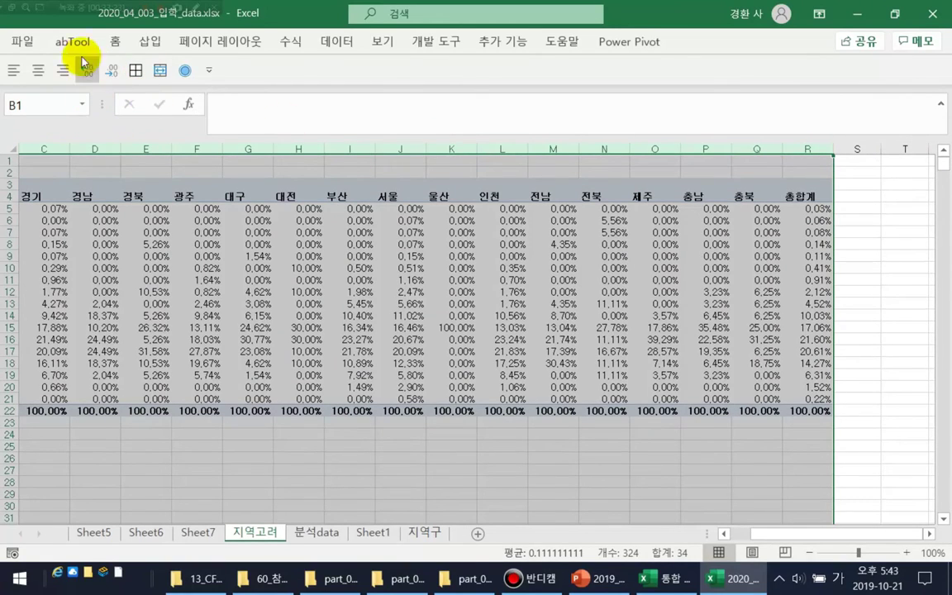
{"action": "left_click", "coordinate": [146, 44]}
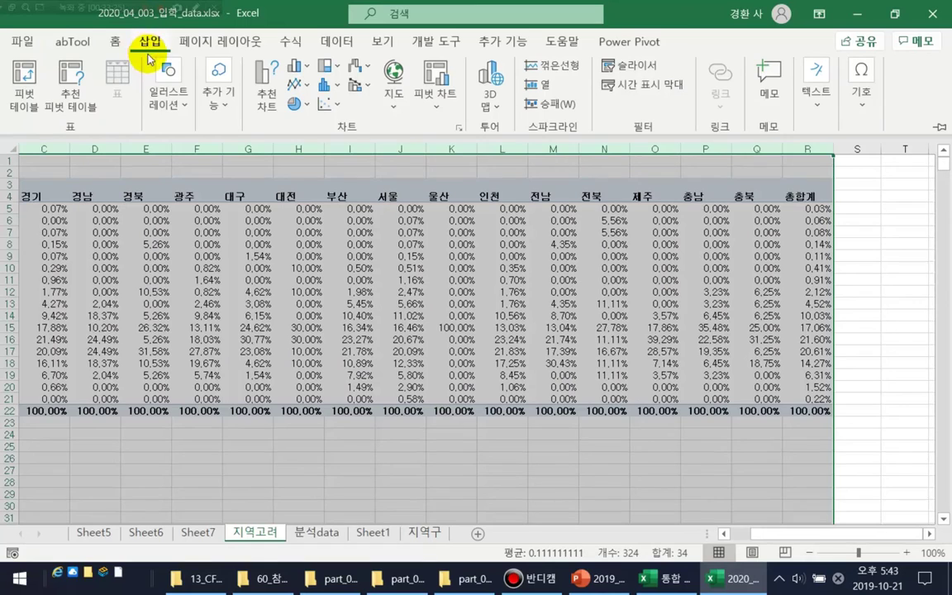
{"action": "left_click", "coordinate": [117, 42]}
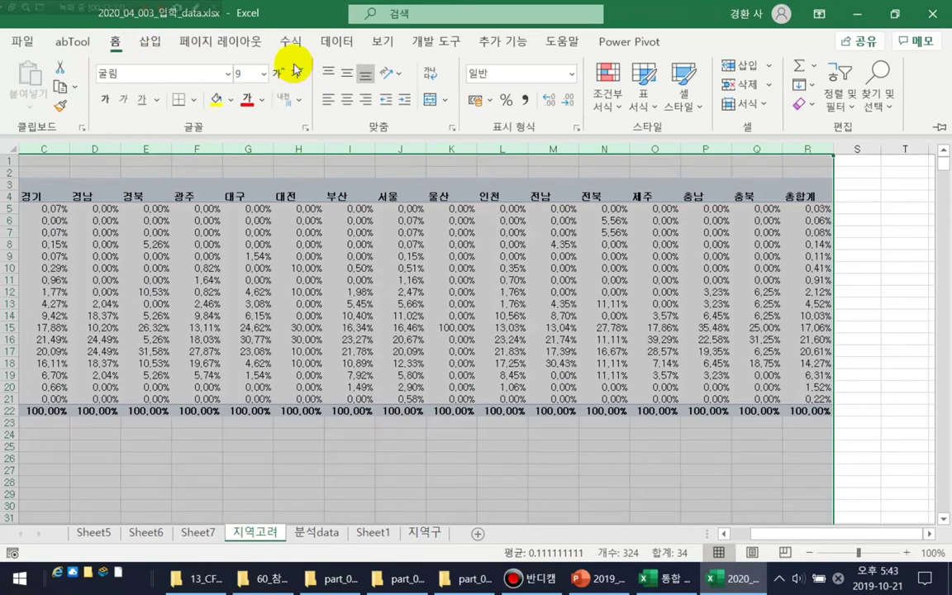
{"action": "left_click", "coordinate": [295, 76]}
{"action": "left_click", "coordinate": [295, 76]}
{"action": "left_click", "coordinate": [295, 77]}
{"action": "left_click", "coordinate": [242, 493]}
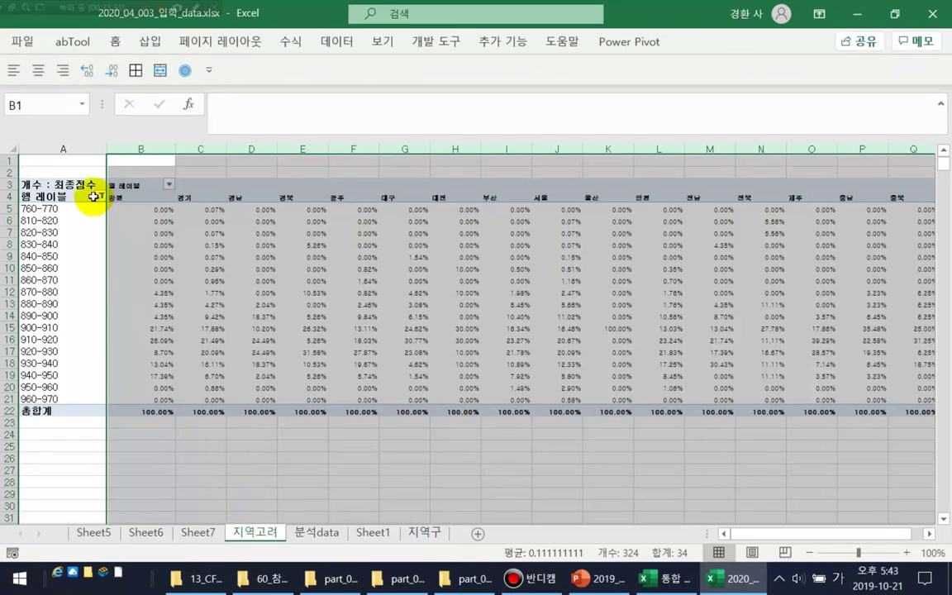
- Enlarge the font of the region header row, row 4, to size 11
{"action": "left_click", "coordinate": [10, 196]}
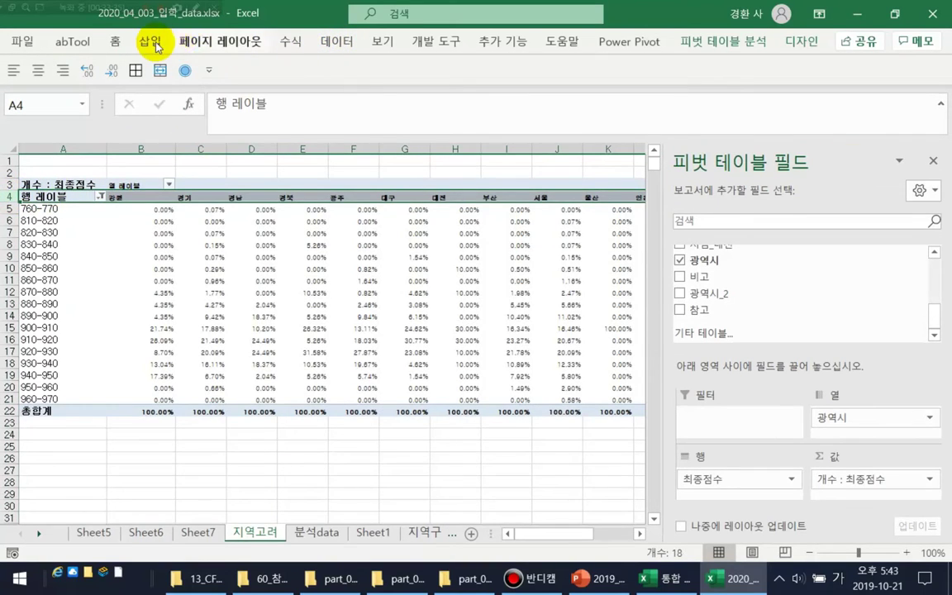
{"action": "left_click", "coordinate": [115, 42]}
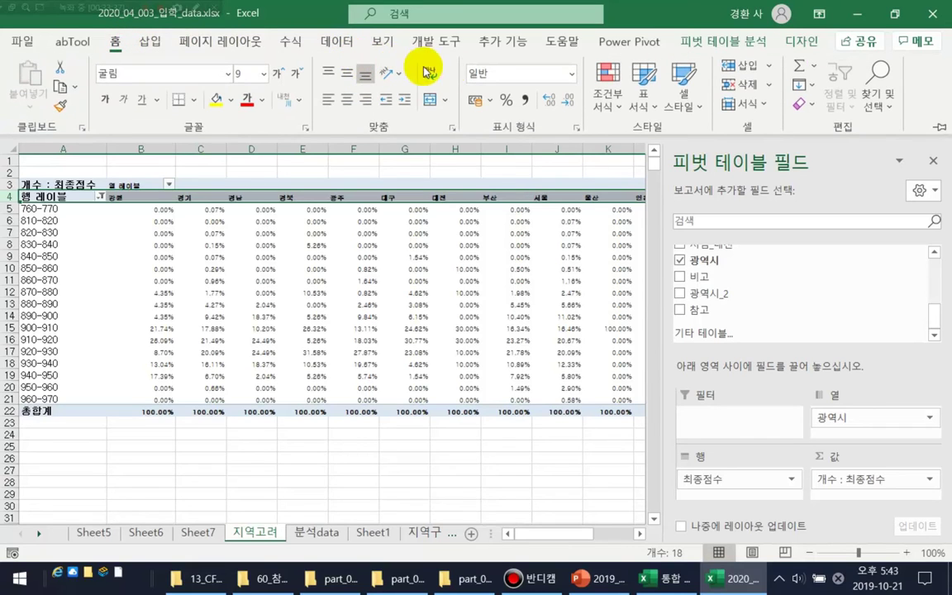
{"action": "left_click", "coordinate": [284, 73]}
{"action": "left_click", "coordinate": [283, 73]}
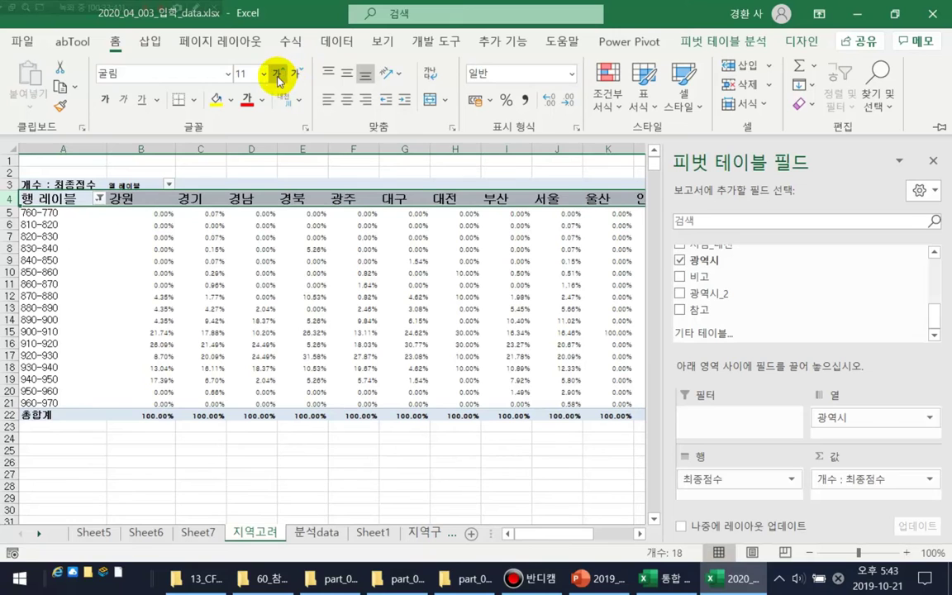
{"action": "left_click", "coordinate": [191, 484]}
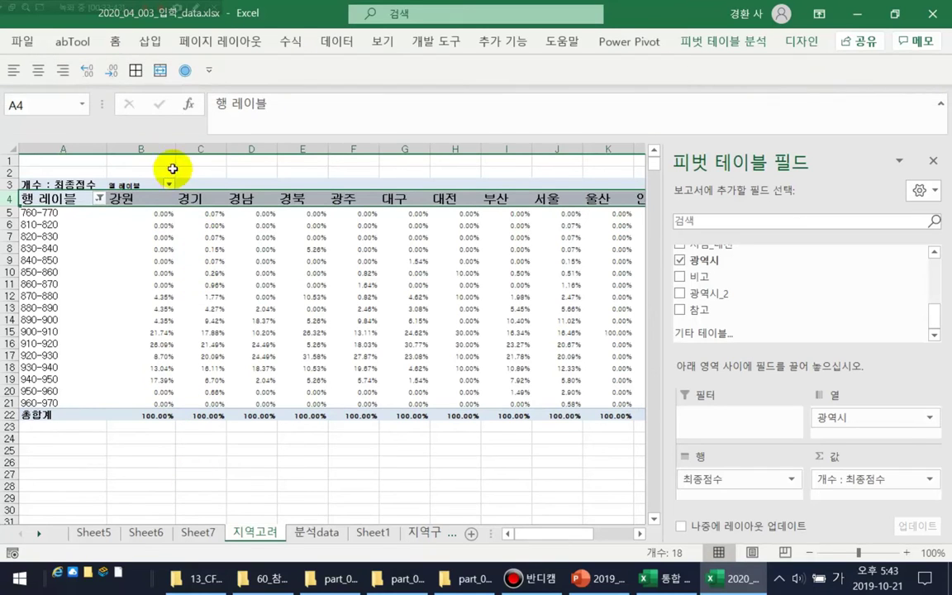
- Narrow columns B to R to one equal width so the whole pivot table fits the view
{"action": "left_click_drag", "start_coordinate": [159, 147], "coordinate": [413, 146]}
{"action": "left_click_drag", "start_coordinate": [813, 533], "coordinate": [599, 538]}
{"action": "left_click", "coordinate": [591, 487]}
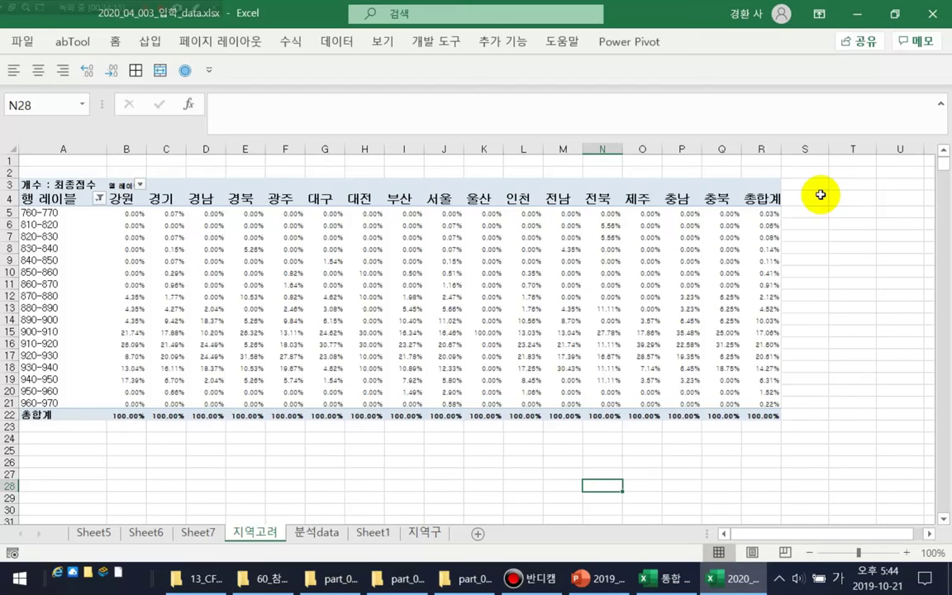
{"action": "left_click", "coordinate": [41, 283]}
{"action": "left_click", "coordinate": [196, 206]}
{"action": "left_click", "coordinate": [744, 272]}
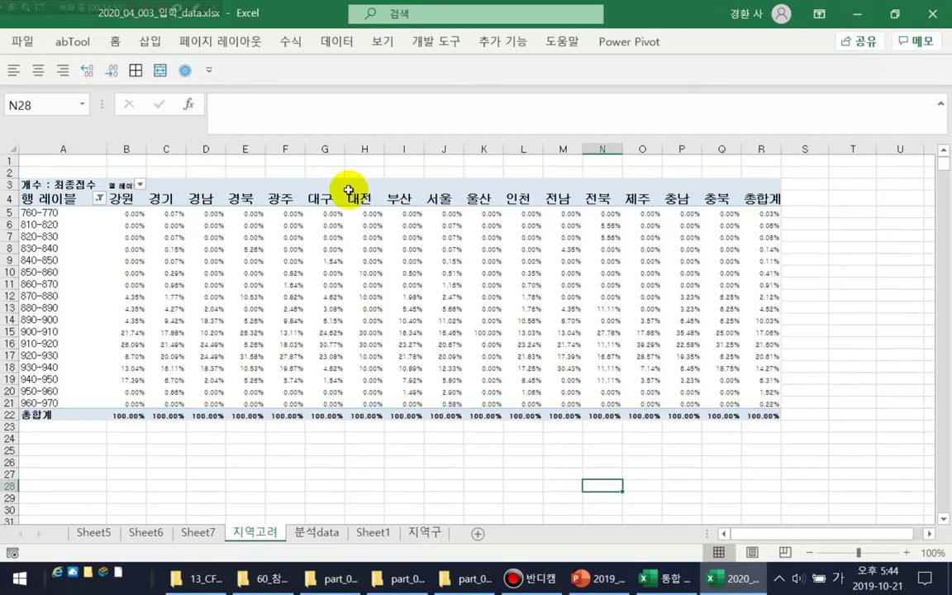
- Apply the red-white conditional-formatting colour scale to the regional percentages in B5:Q21, with red for the highest values
{"action": "mouse_move", "coordinate": [123, 219]}
{"action": "left_click_drag", "start_coordinate": [124, 221], "coordinate": [263, 247]}
{"action": "left_click_drag", "start_coordinate": [130, 203], "coordinate": [515, 400]}
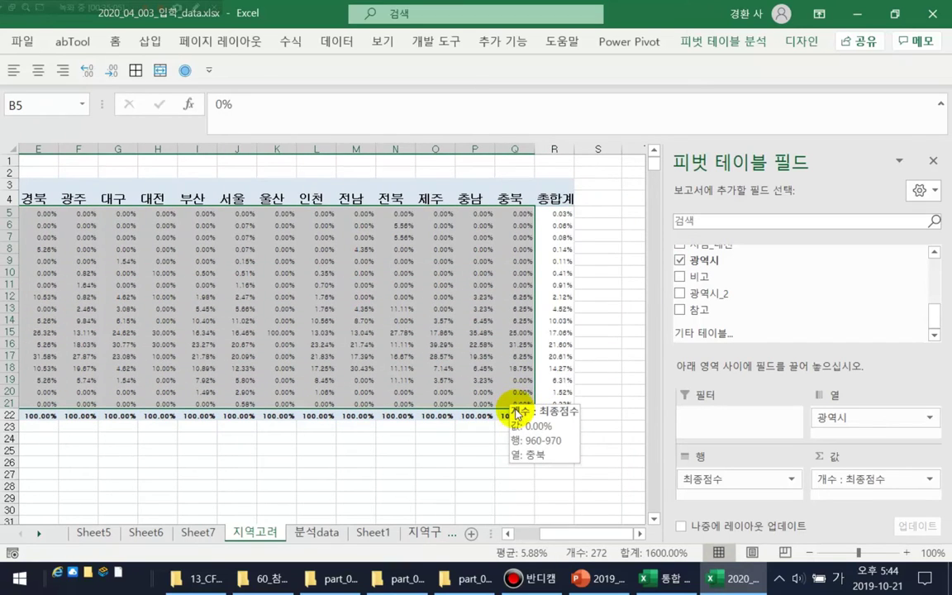
{"action": "left_click_drag", "start_coordinate": [588, 535], "coordinate": [543, 542]}
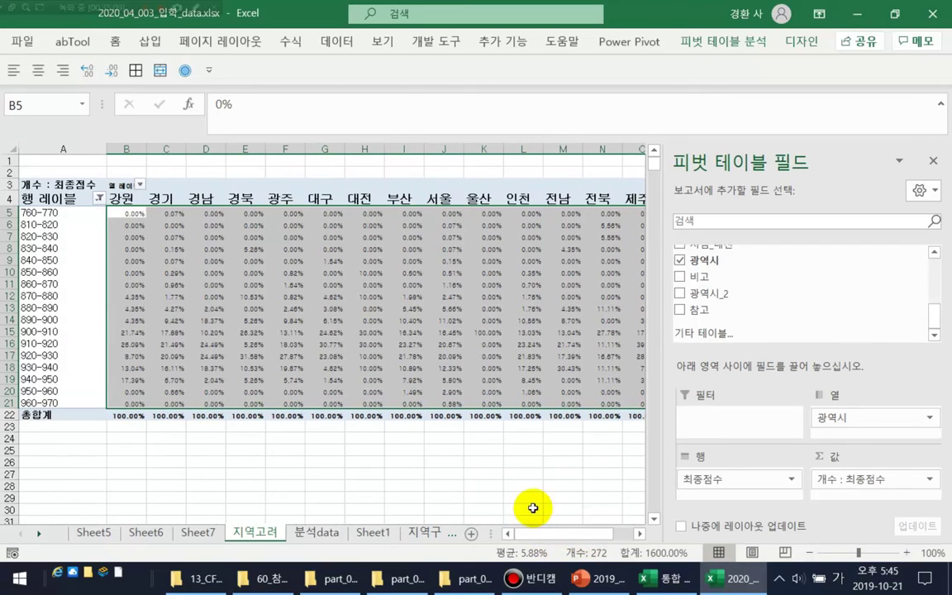
{"action": "left_click", "coordinate": [116, 43]}
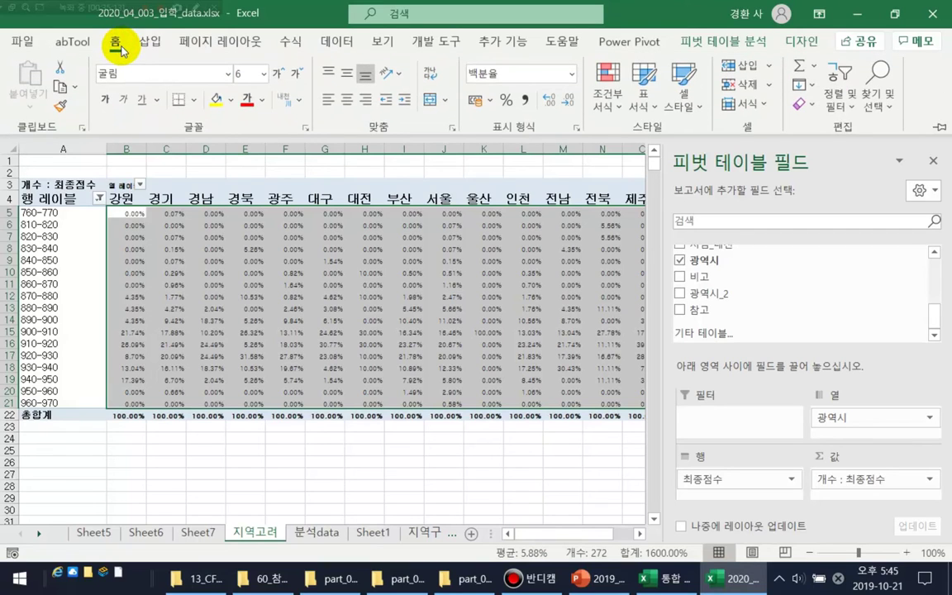
{"action": "left_click", "coordinate": [612, 84]}
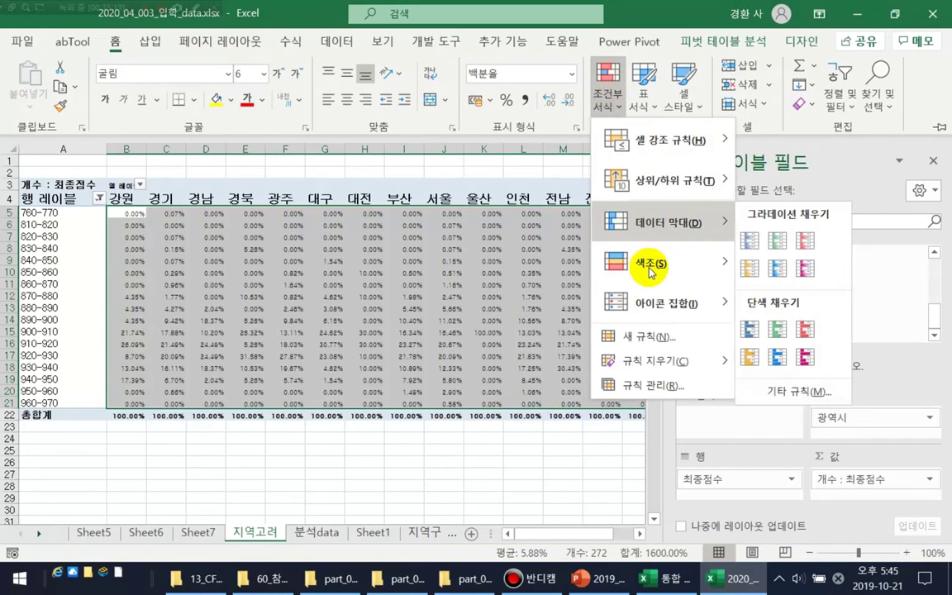
{"action": "mouse_move", "coordinate": [650, 277]}
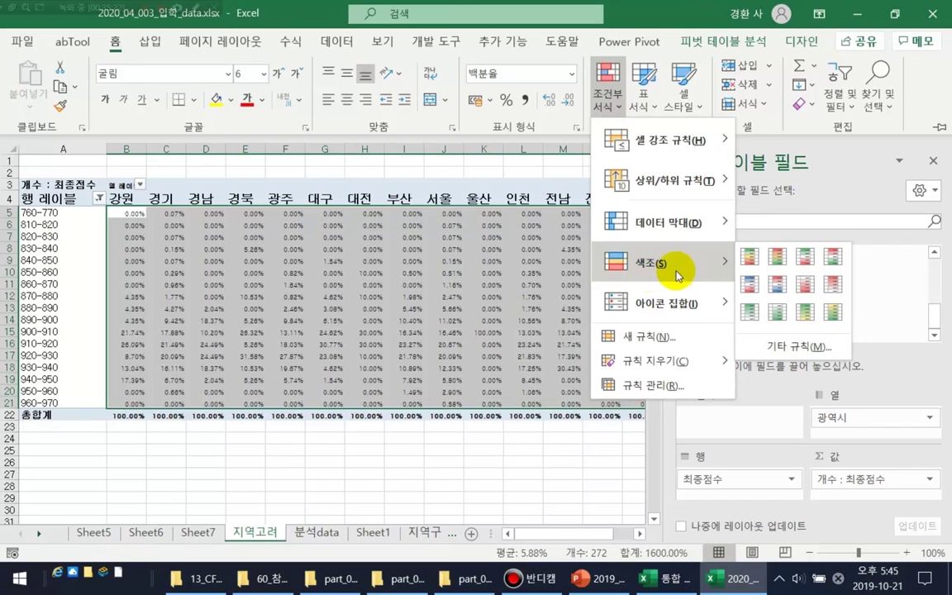
{"action": "left_click", "coordinate": [834, 285]}
{"action": "key", "text": "ctrl+F1"}
{"action": "left_click", "coordinate": [552, 521]}
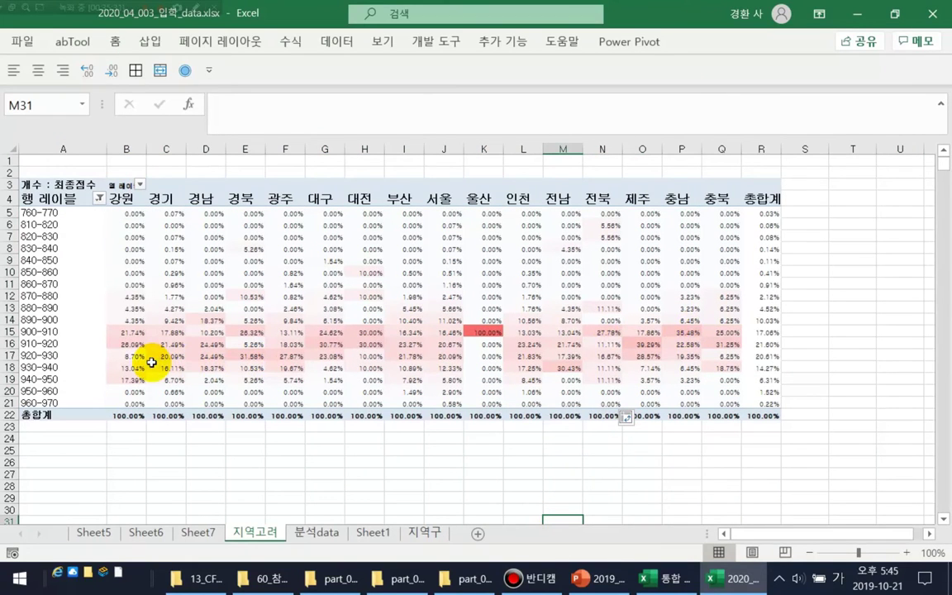
- Examine the most strongly shaded score bands by region, including 강원, 울산, 경남, 부산, 대전 and 전남, and close the pivot field list
{"action": "mouse_move", "coordinate": [135, 361]}
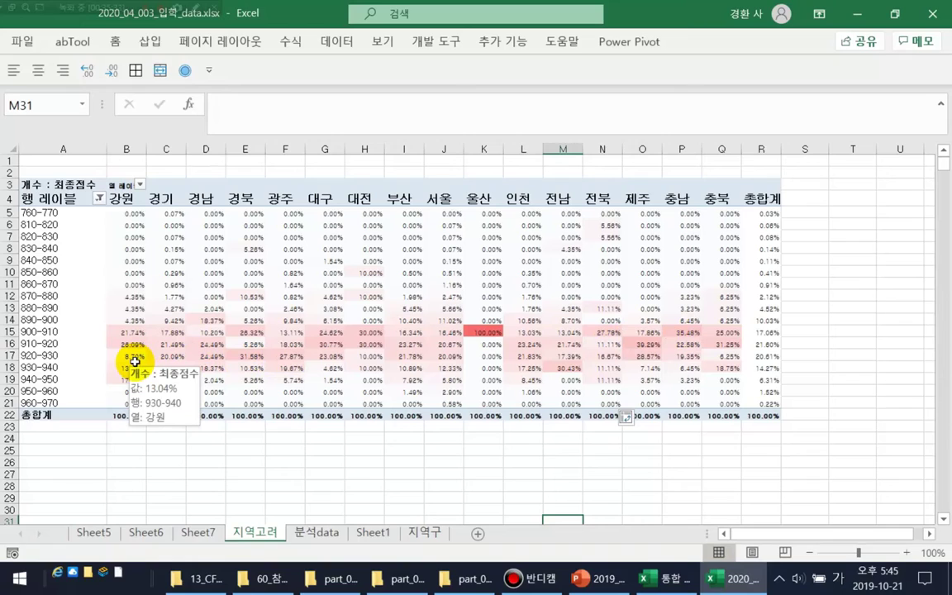
{"action": "mouse_move", "coordinate": [477, 330]}
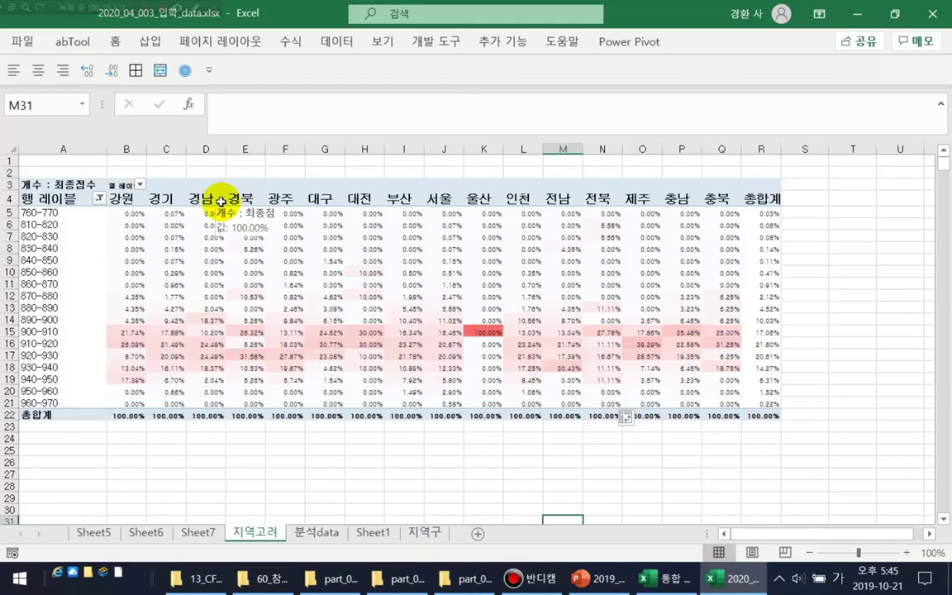
{"action": "left_click_drag", "start_coordinate": [210, 343], "coordinate": [219, 361]}
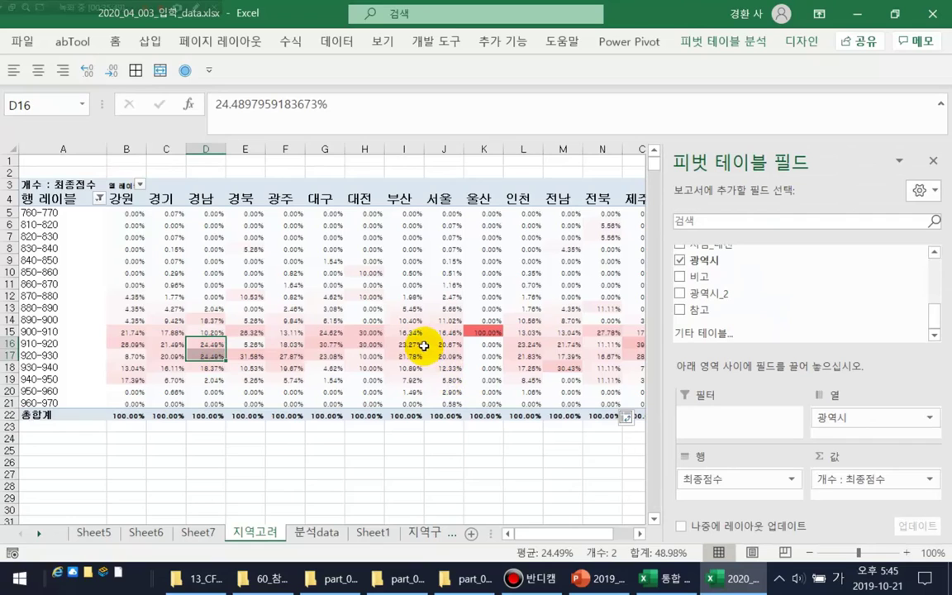
{"action": "left_click_drag", "start_coordinate": [422, 347], "coordinate": [421, 356]}
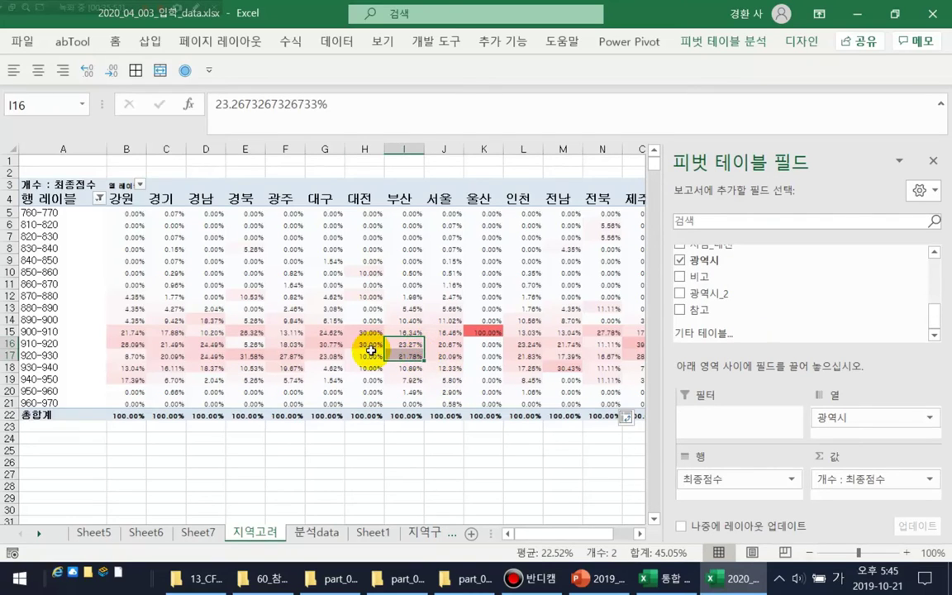
{"action": "left_click_drag", "start_coordinate": [371, 334], "coordinate": [373, 341]}
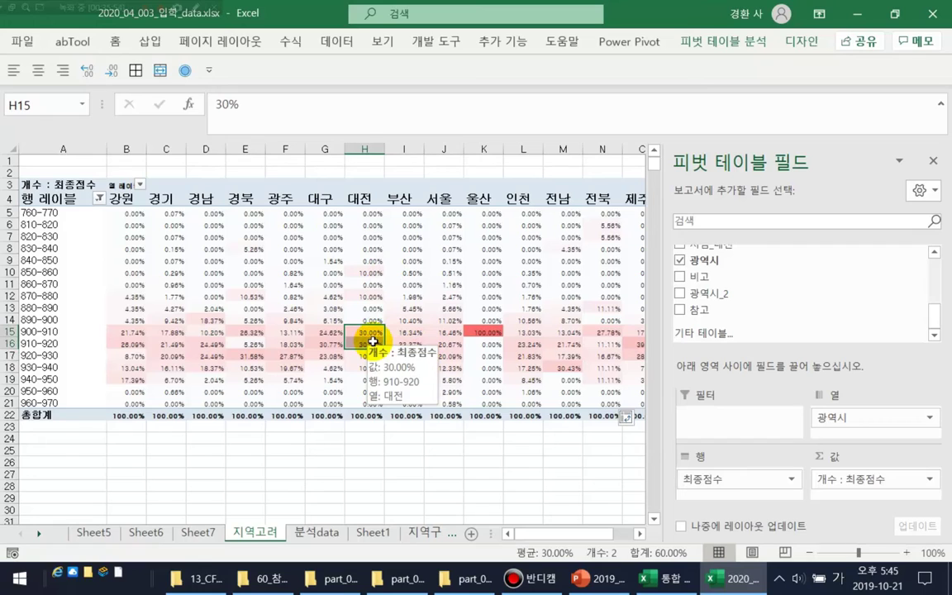
{"action": "left_click", "coordinate": [395, 484]}
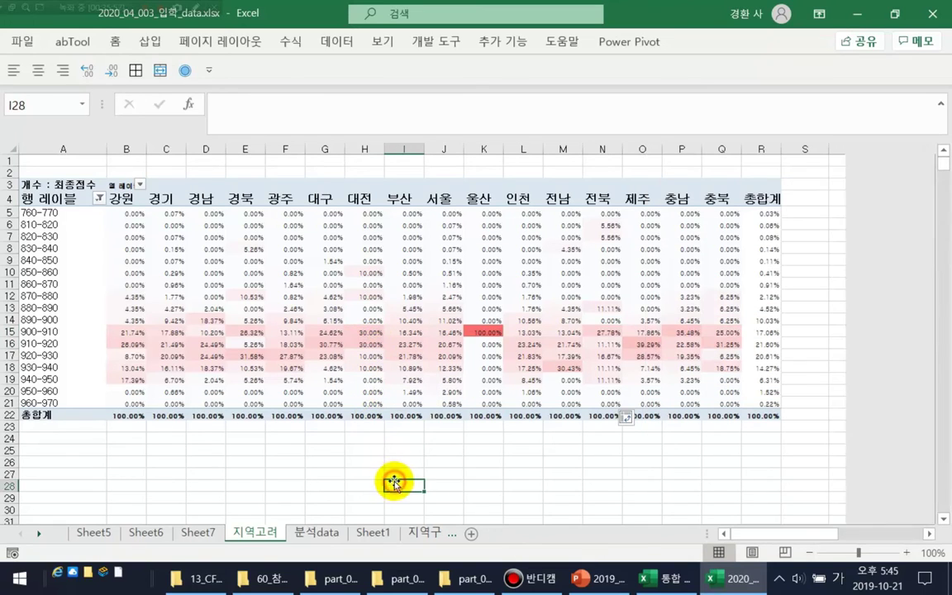
{"action": "left_click", "coordinate": [567, 368]}
{"action": "left_click", "coordinate": [570, 345]}
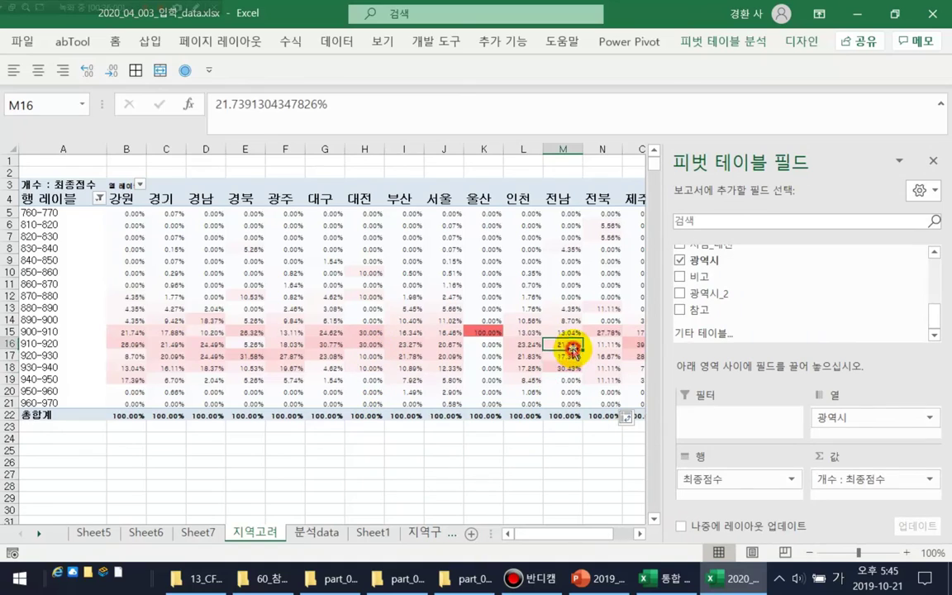
{"action": "left_click", "coordinate": [934, 162]}
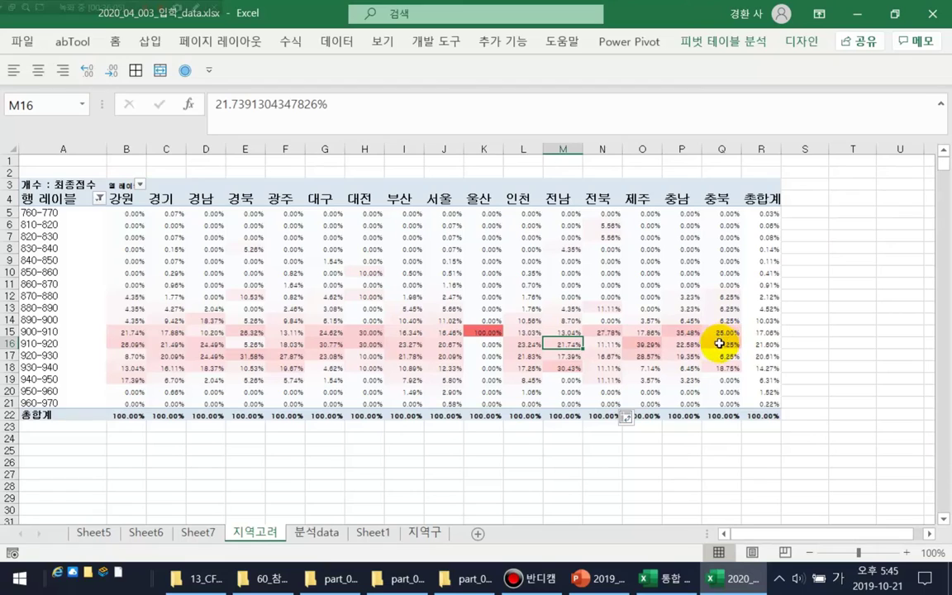
- Add the 모집단위 field as a report filter above the regional pivot table, then close the pivot field list
{"action": "mouse_move", "coordinate": [712, 350]}
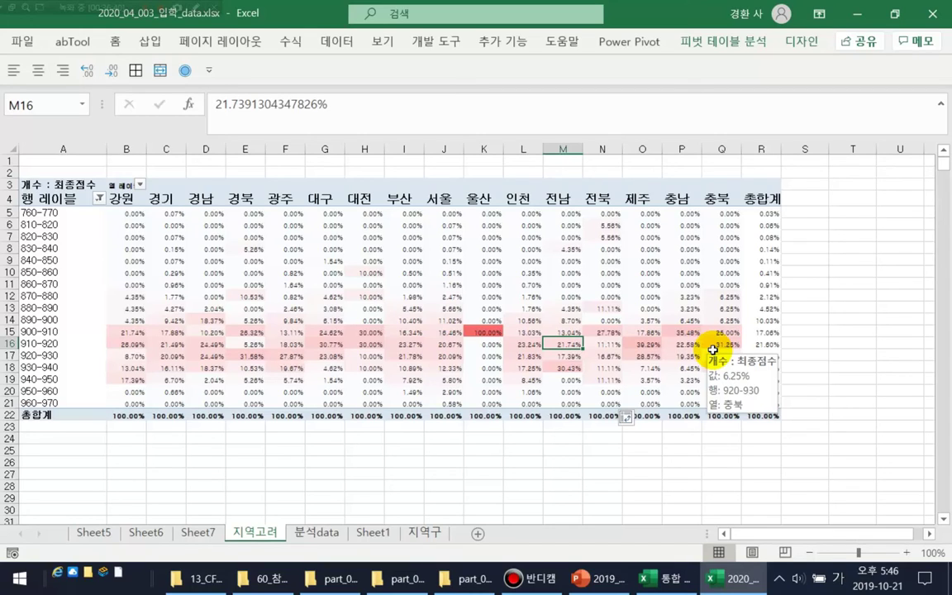
{"action": "left_click", "coordinate": [653, 246]}
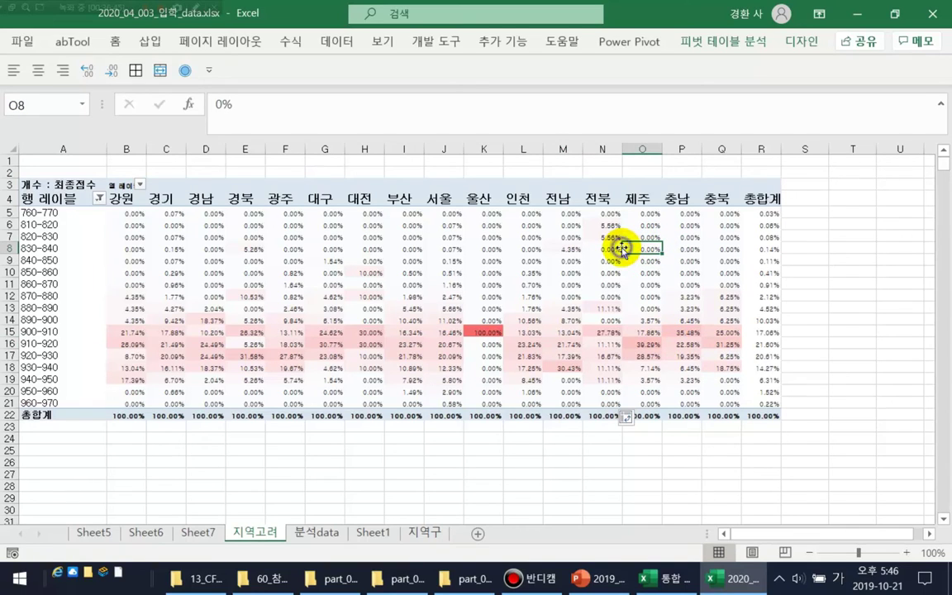
{"action": "right_click", "coordinate": [625, 249]}
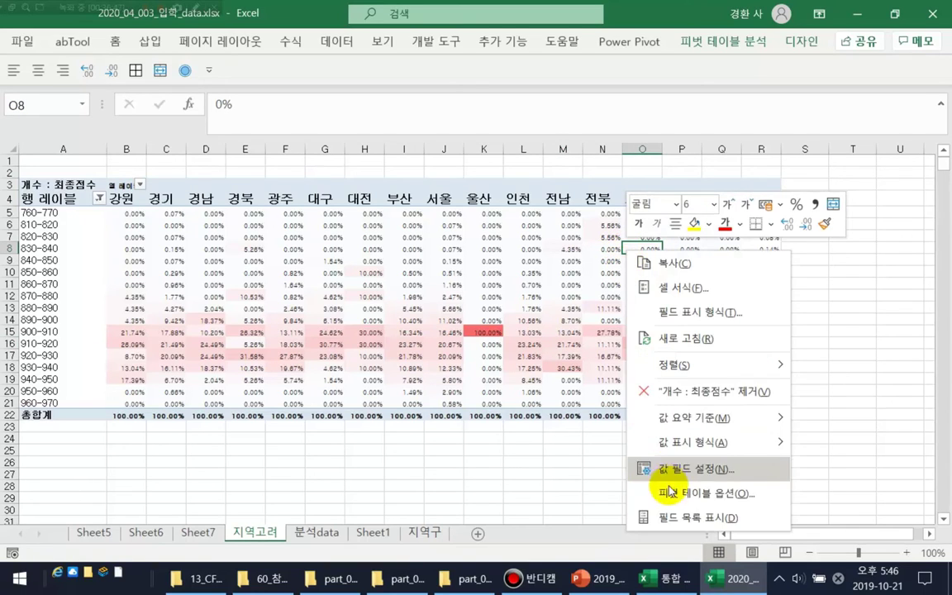
{"action": "left_click", "coordinate": [668, 516]}
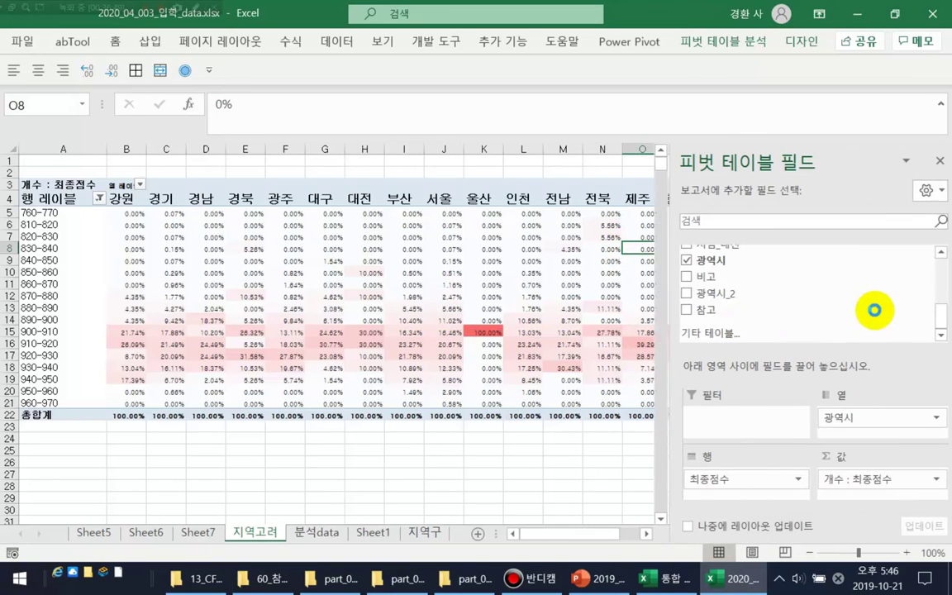
{"action": "scroll", "coordinate": [879, 277], "scroll_direction": "up", "scroll_amount": 5}
{"action": "scroll", "coordinate": [881, 278], "scroll_direction": "up", "scroll_amount": 3}
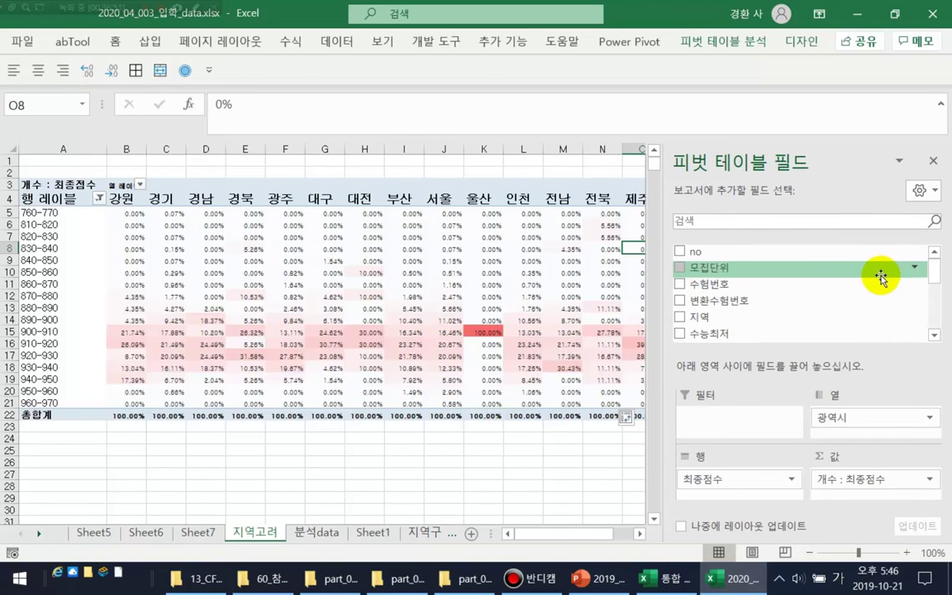
{"action": "left_click_drag", "start_coordinate": [877, 272], "coordinate": [740, 427]}
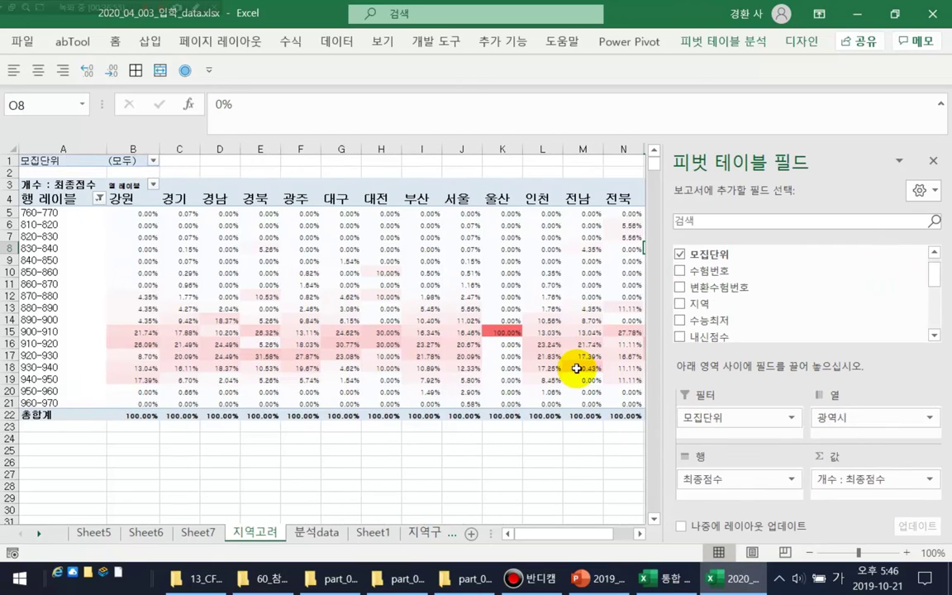
{"action": "left_click", "coordinate": [935, 163]}
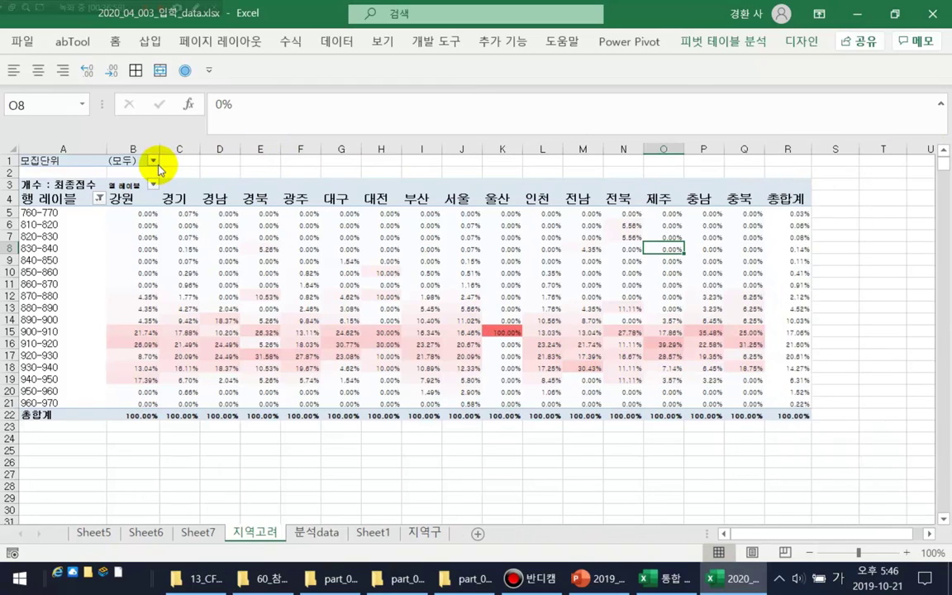
- Filter the pivot table to the 나학부 department and examine its shaded score bands by region
{"action": "left_click", "coordinate": [154, 162]}
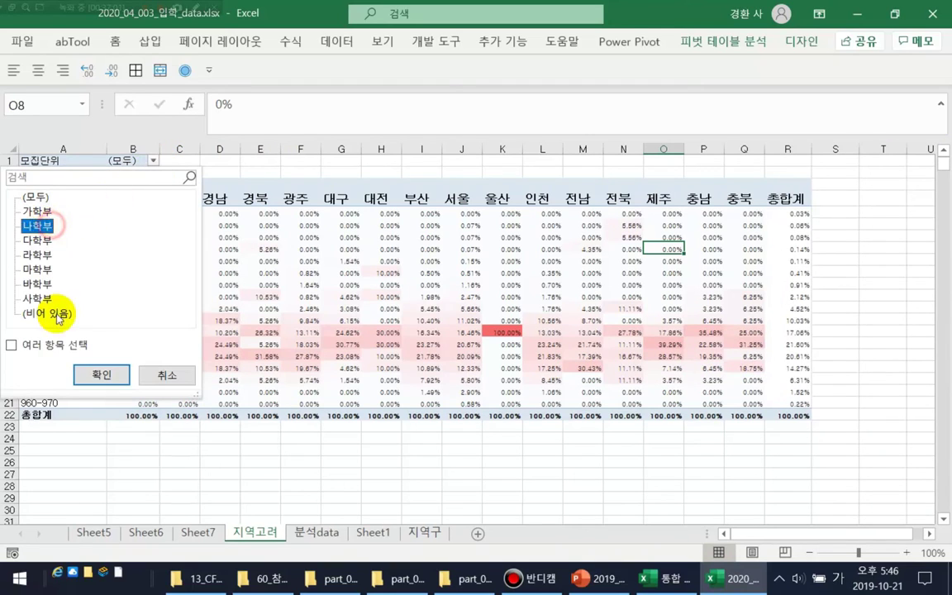
{"action": "left_click", "coordinate": [98, 373]}
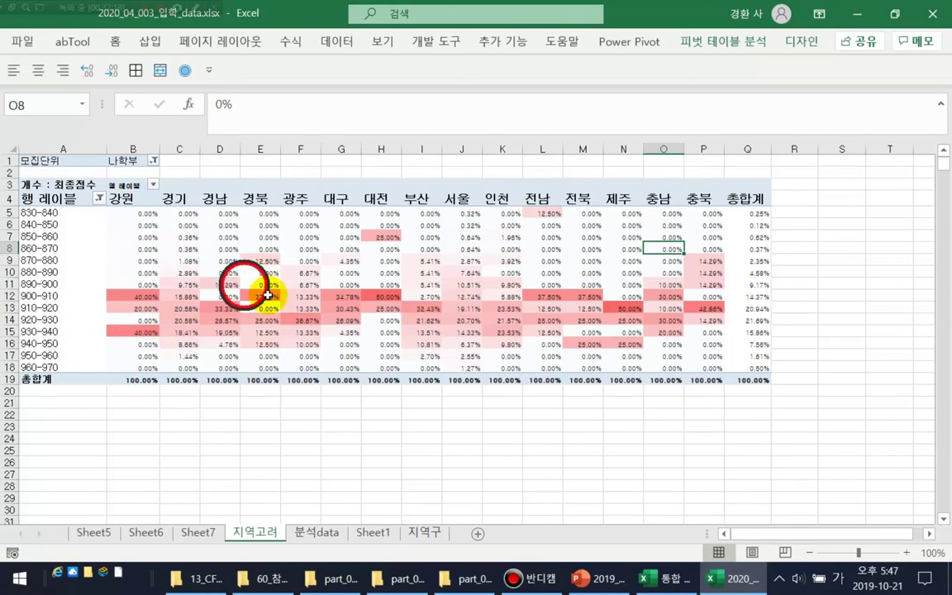
{"action": "mouse_move", "coordinate": [273, 297]}
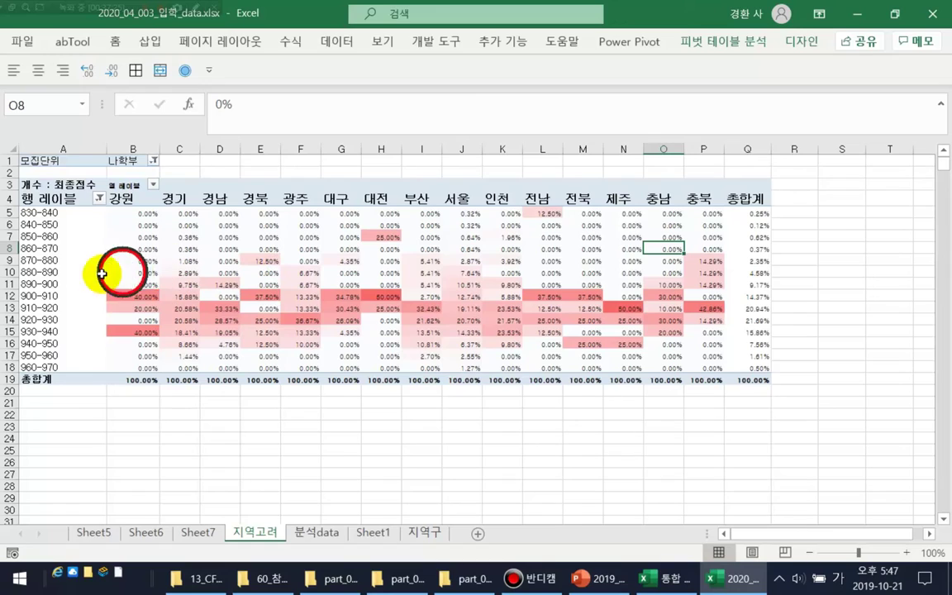
{"action": "mouse_move", "coordinate": [384, 291]}
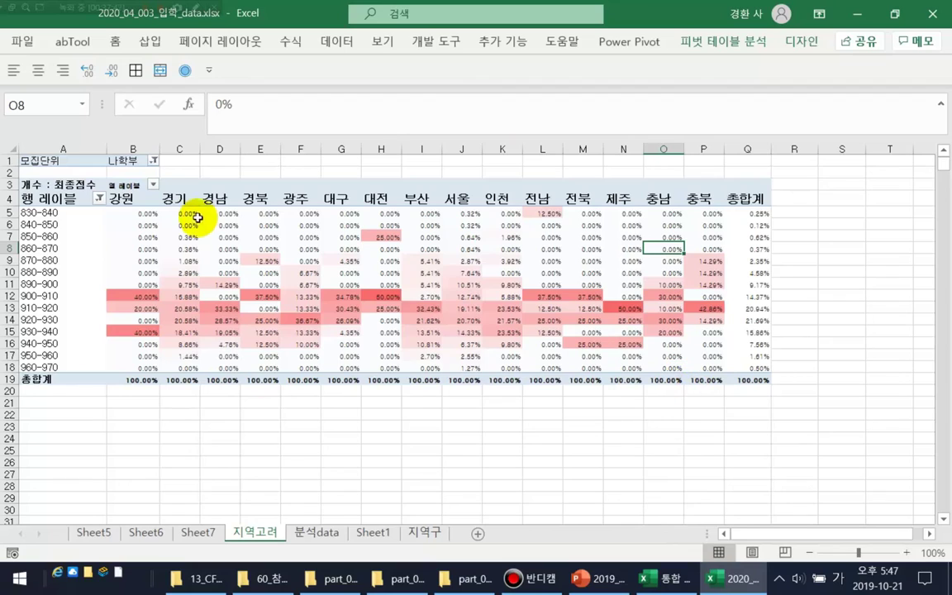
- Switch the pivot table's 모집단위 filter to the 마학부 department
{"action": "left_click", "coordinate": [153, 158]}
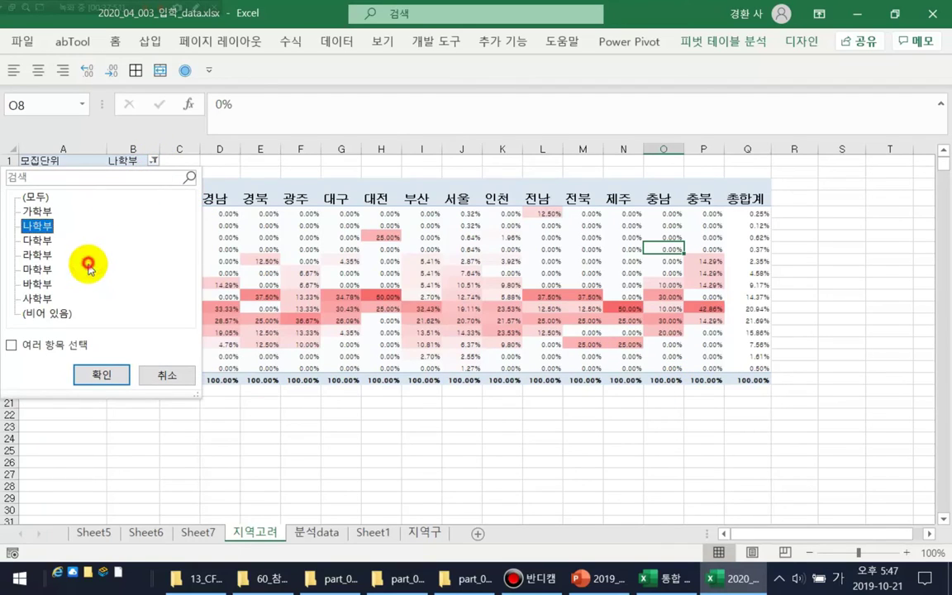
{"action": "left_click", "coordinate": [43, 270]}
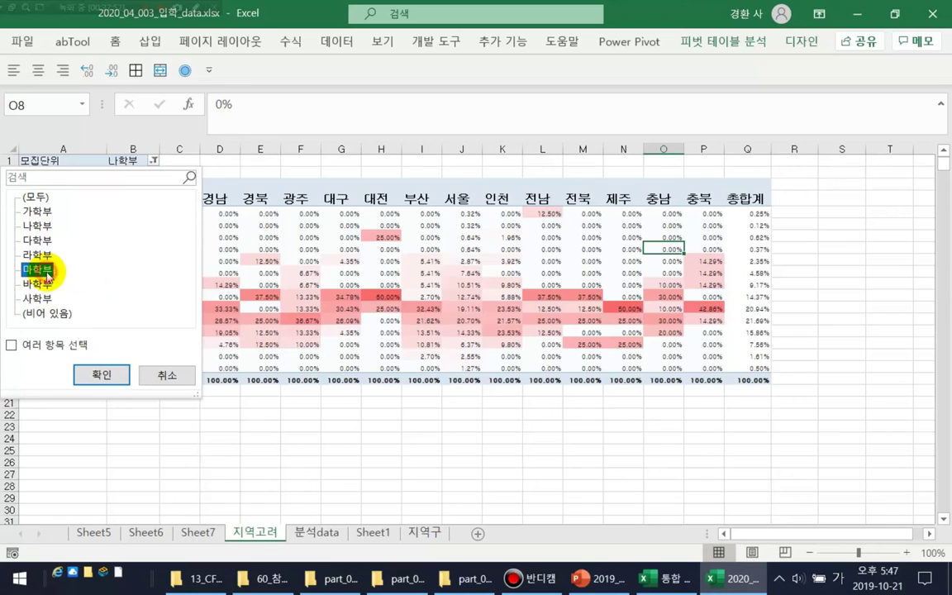
{"action": "left_click", "coordinate": [101, 375]}
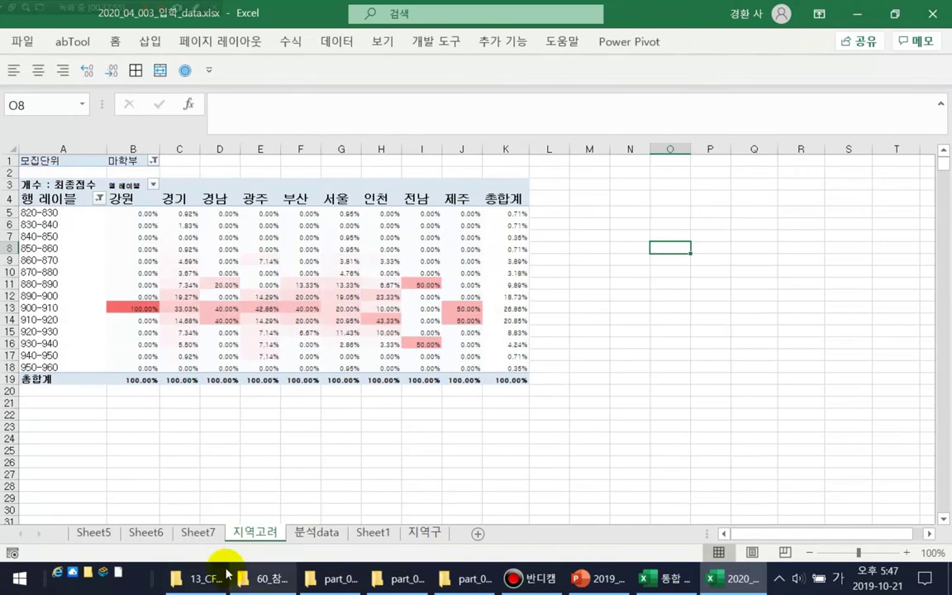
- Check 마학부 in the department chart on Sheet7, then return to the 지역고려 sheet and examine its regional score bands
{"action": "left_click", "coordinate": [202, 535]}
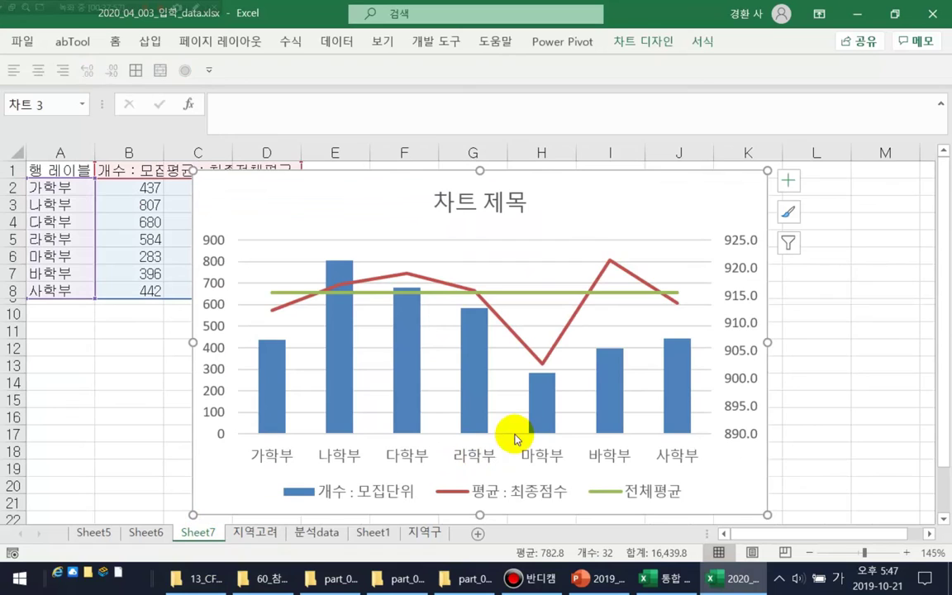
{"action": "mouse_move", "coordinate": [554, 418]}
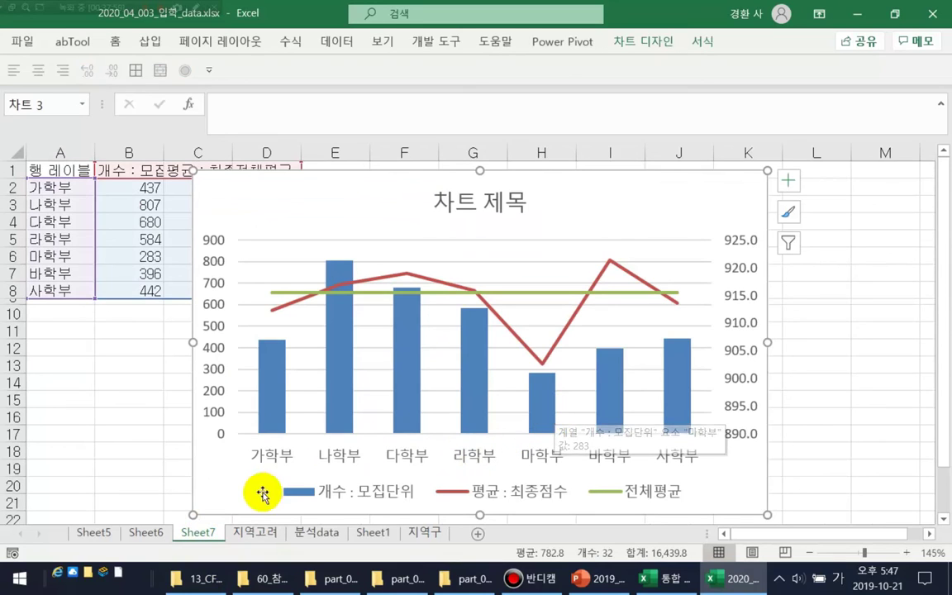
{"action": "left_click", "coordinate": [258, 532]}
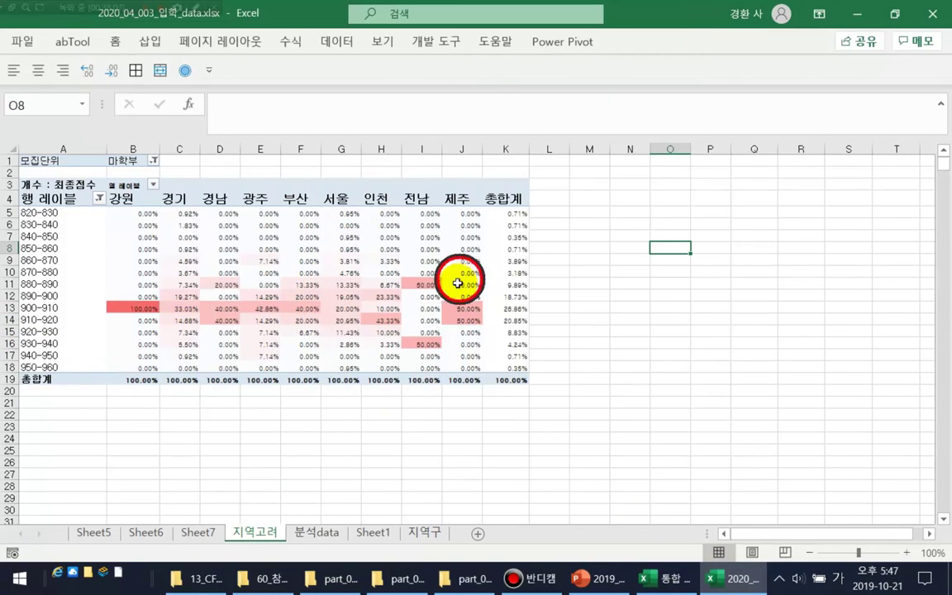
{"action": "mouse_move", "coordinate": [446, 284]}
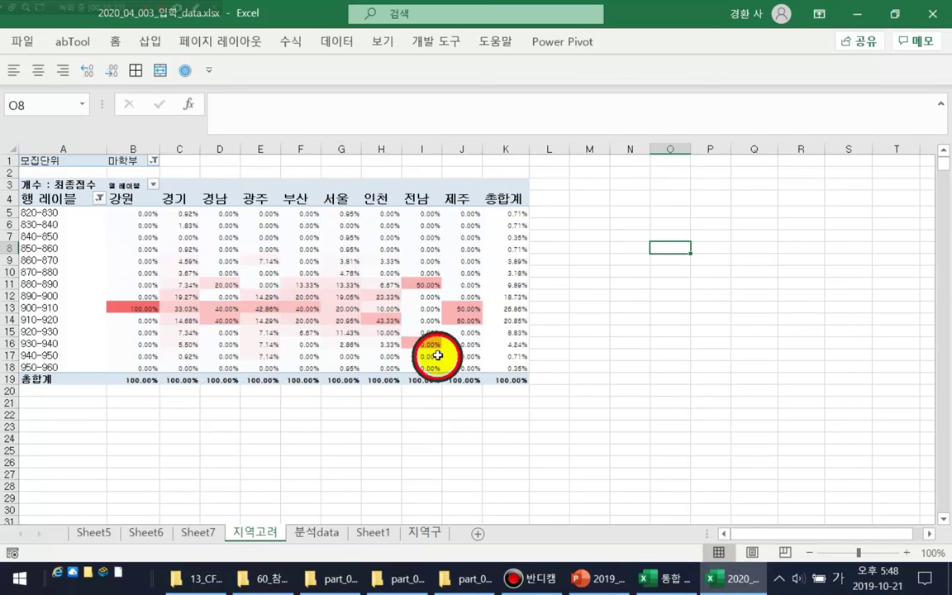
{"action": "mouse_move", "coordinate": [415, 348]}
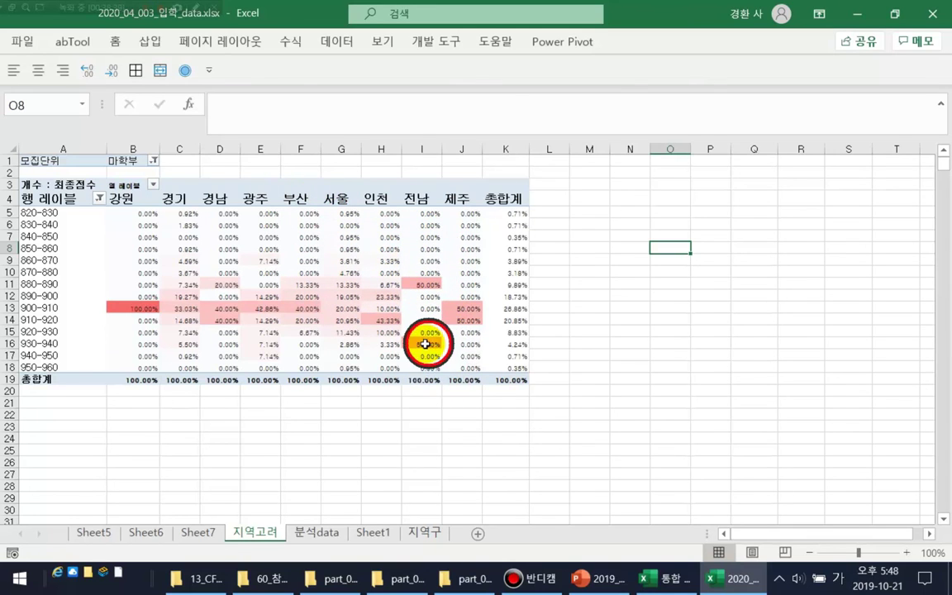
{"action": "mouse_move", "coordinate": [470, 362]}
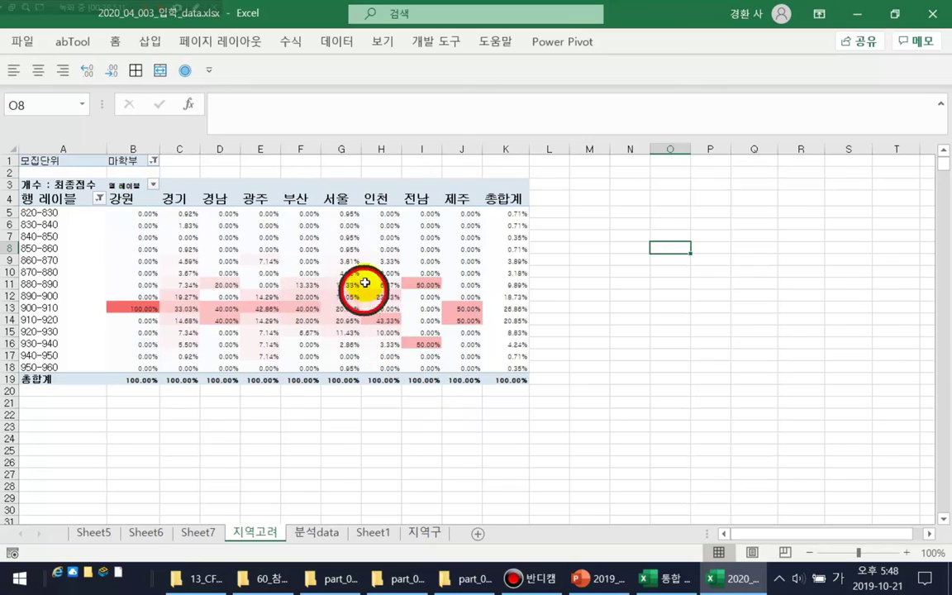
{"action": "mouse_move", "coordinate": [342, 316]}
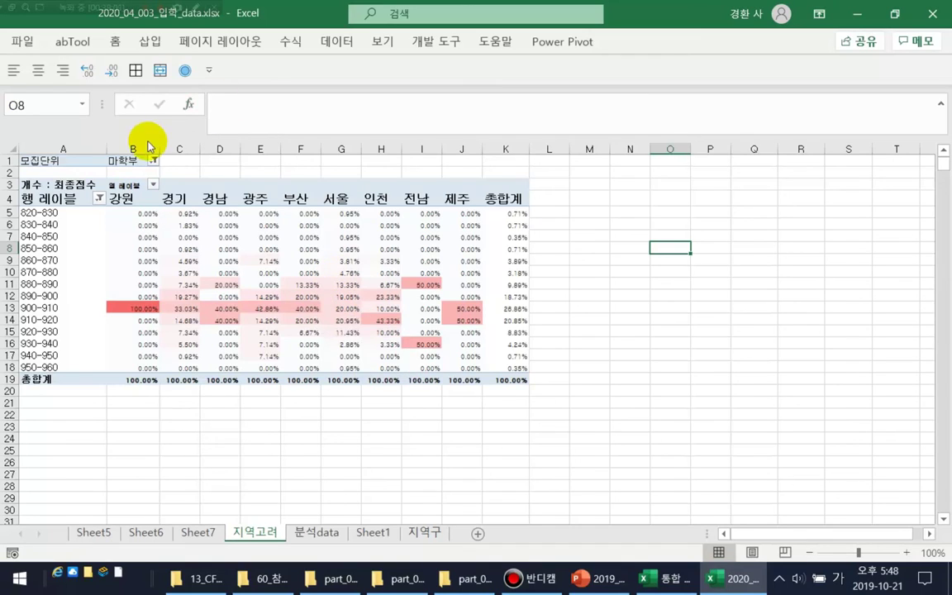
- Set the 모집단위 filter to 바학부 and examine the department's score distribution by region
{"action": "left_click", "coordinate": [150, 170]}
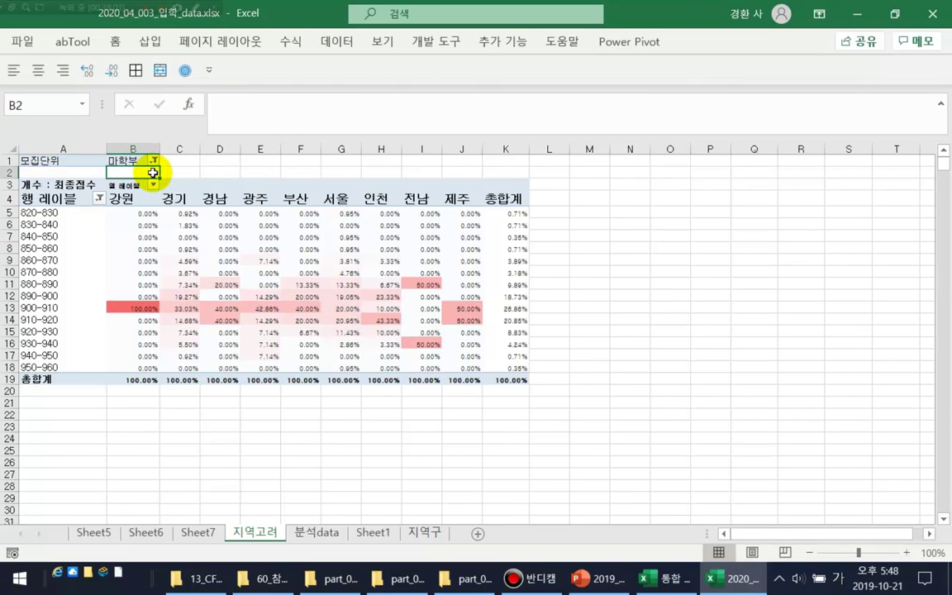
{"action": "left_click", "coordinate": [154, 161]}
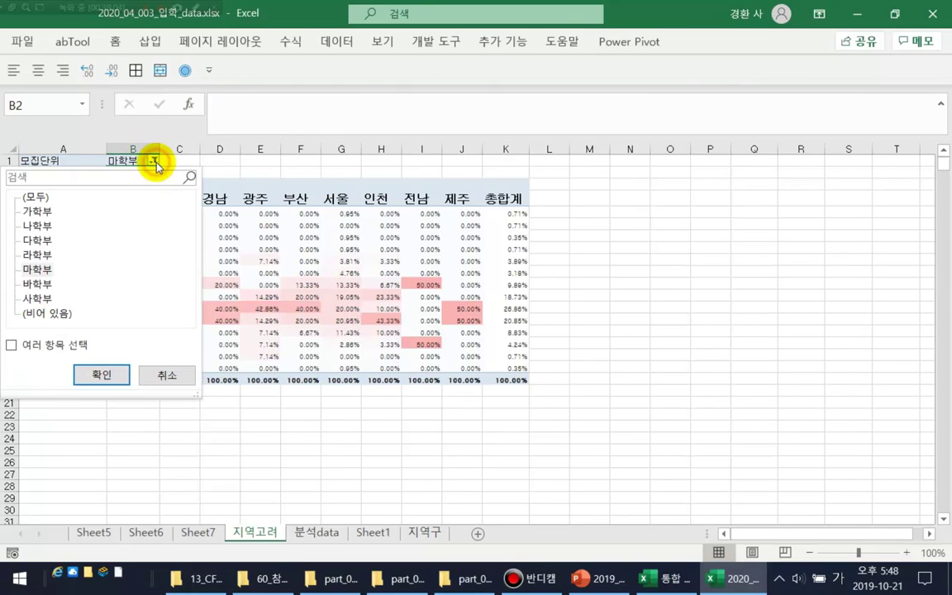
{"action": "left_click", "coordinate": [48, 285]}
{"action": "left_click", "coordinate": [100, 374]}
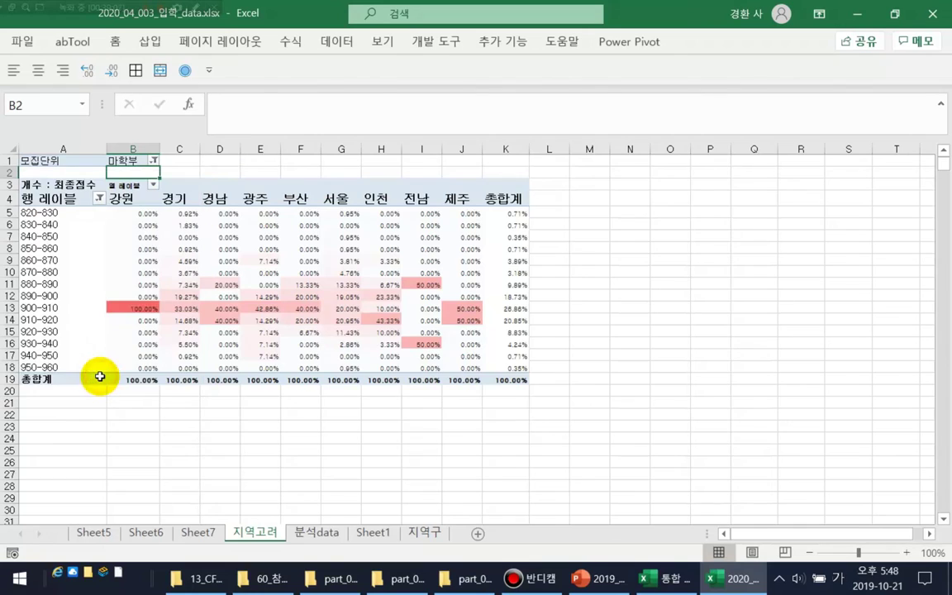
{"action": "left_click", "coordinate": [218, 425]}
{"action": "scroll", "coordinate": [207, 423], "scroll_direction": "down", "scroll_amount": 2}
{"action": "scroll", "coordinate": [204, 423], "scroll_direction": "up", "scroll_amount": 2}
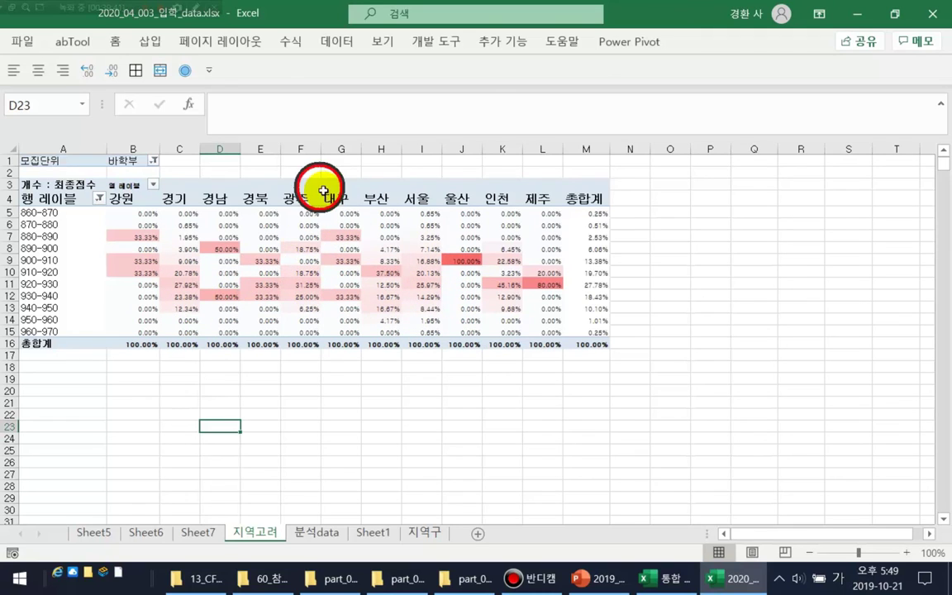
{"action": "mouse_move", "coordinate": [328, 237]}
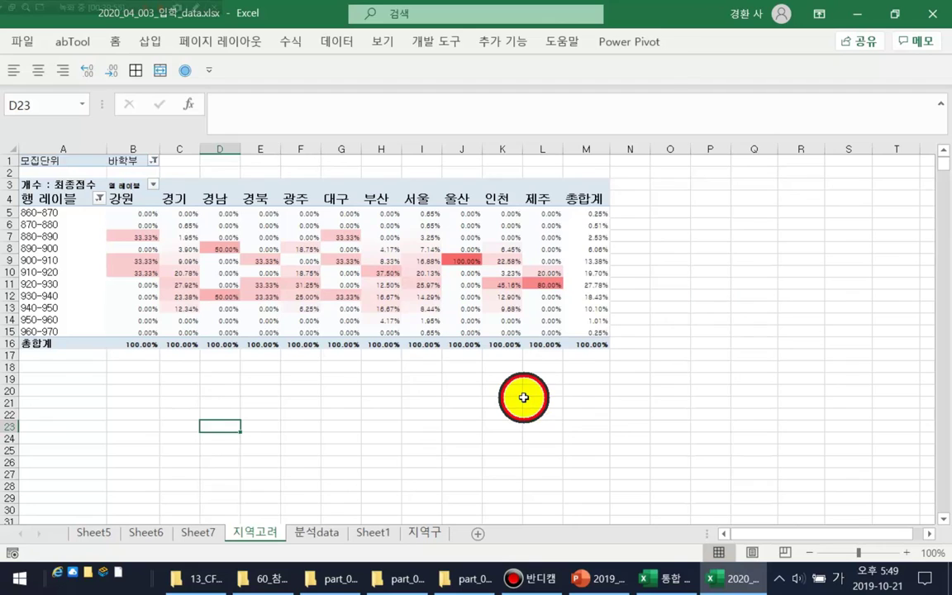
{"action": "mouse_move", "coordinate": [493, 313]}
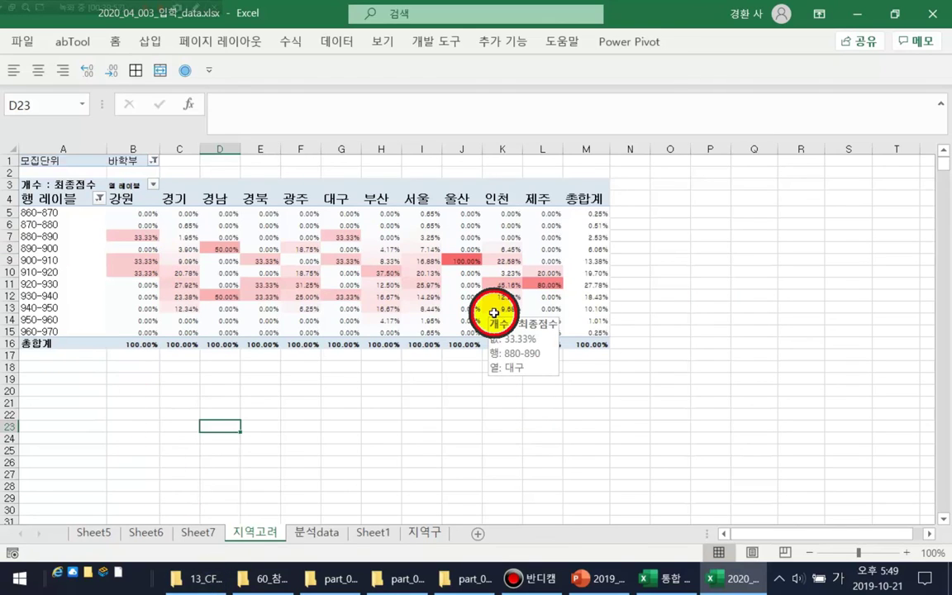